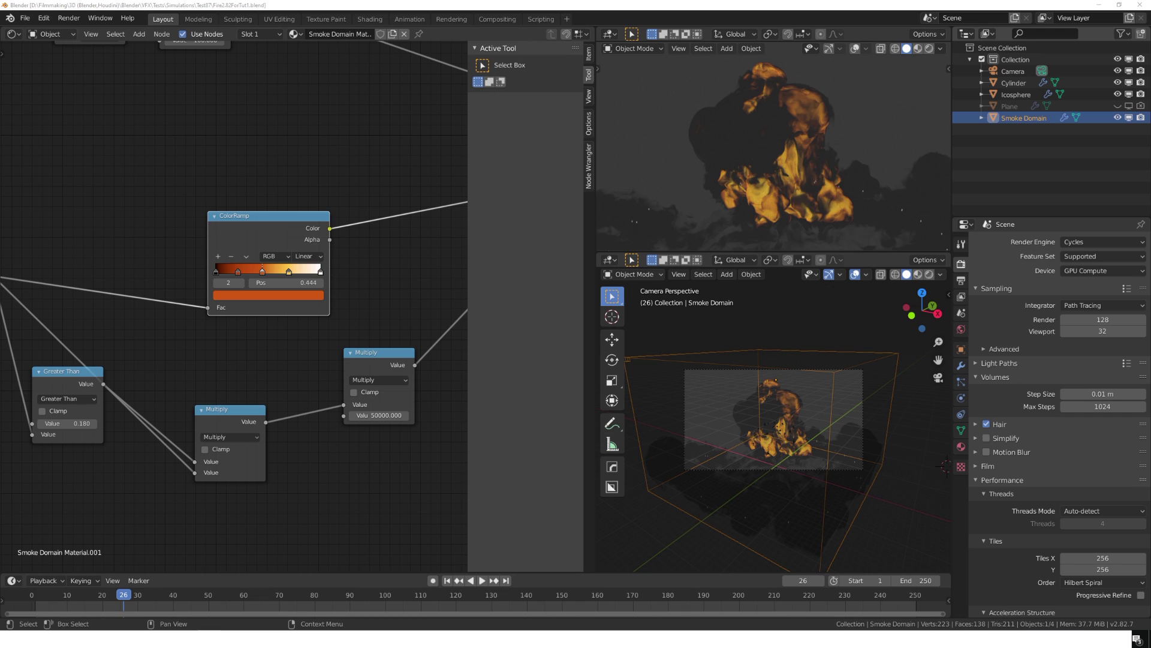
Start a new default scene and delete all of its objects.
key(ctrl+n)
click(261, 143)
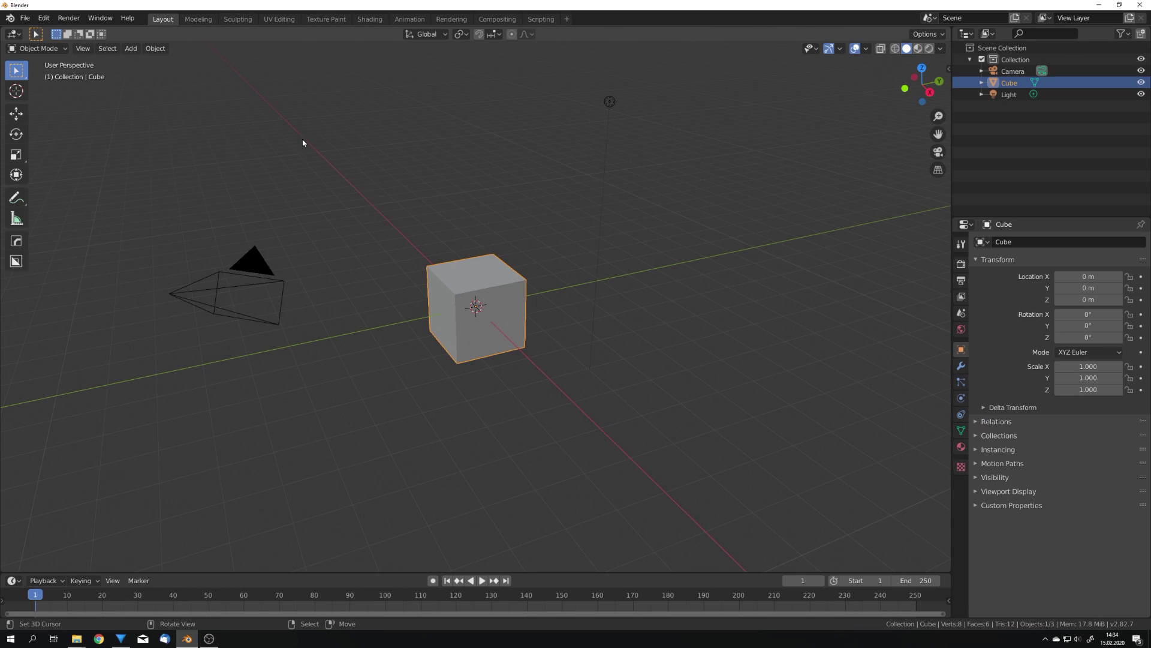
key(a)
key(x)
click(433, 333)
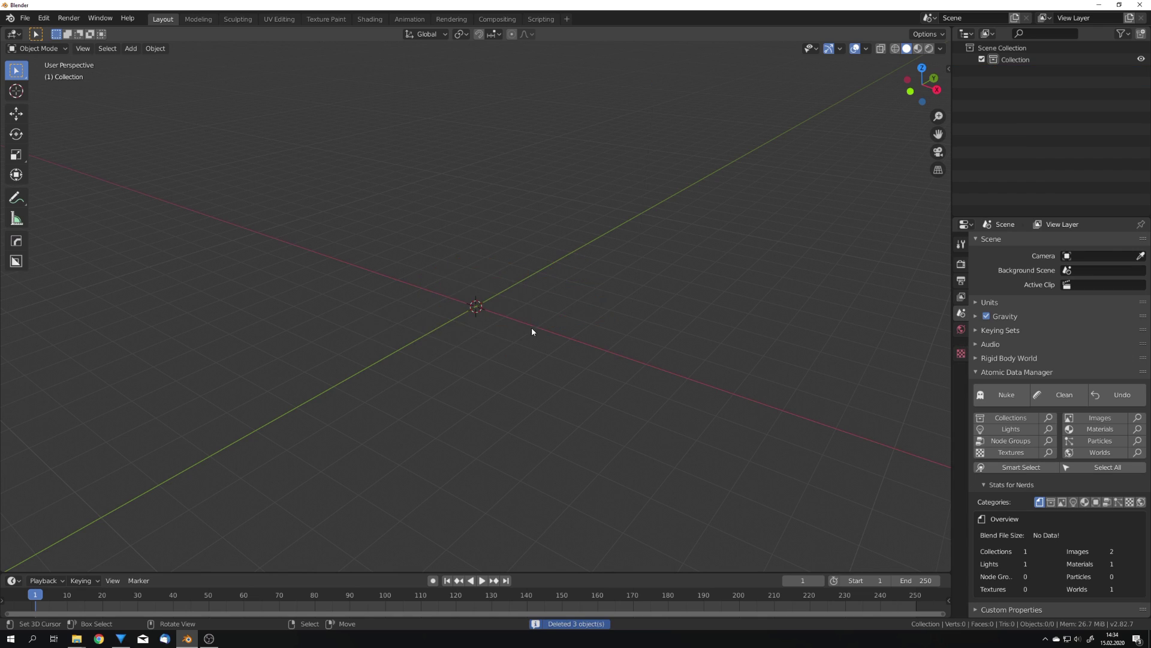
Add an ico sphere mesh at the world origin.
middle_drag(542, 334, 494, 344)
key(shift+a)
mouse_move(493, 346)
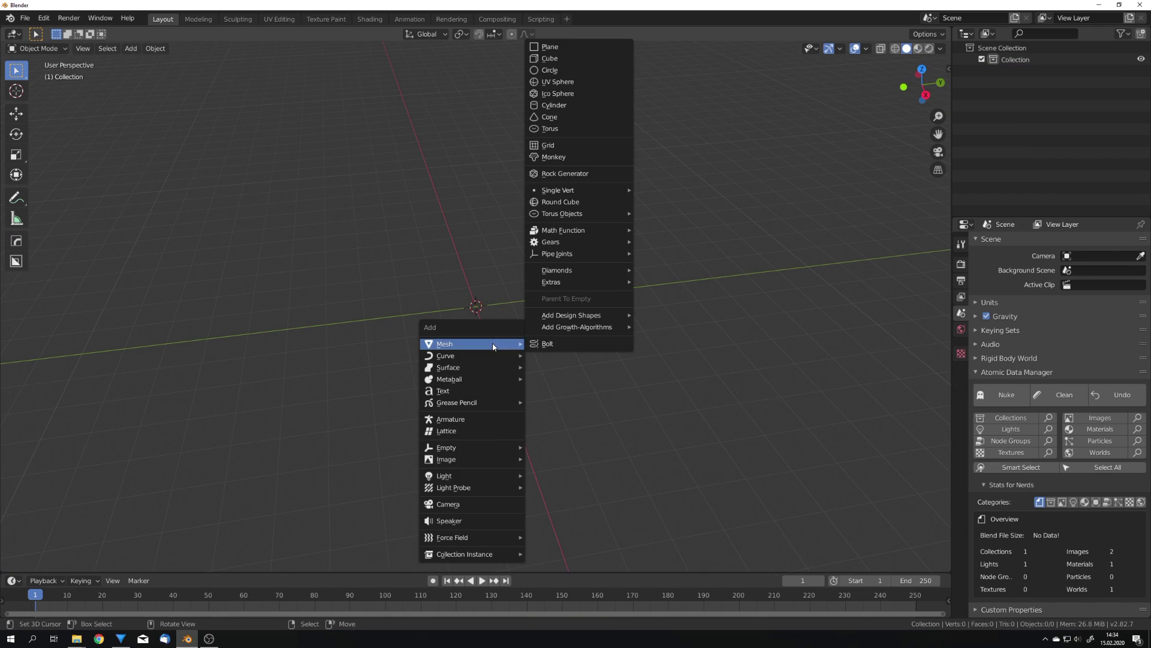
click(567, 93)
Edit the ico sphere in face selection mode, viewed from the front in wireframe.
key(KP_1)
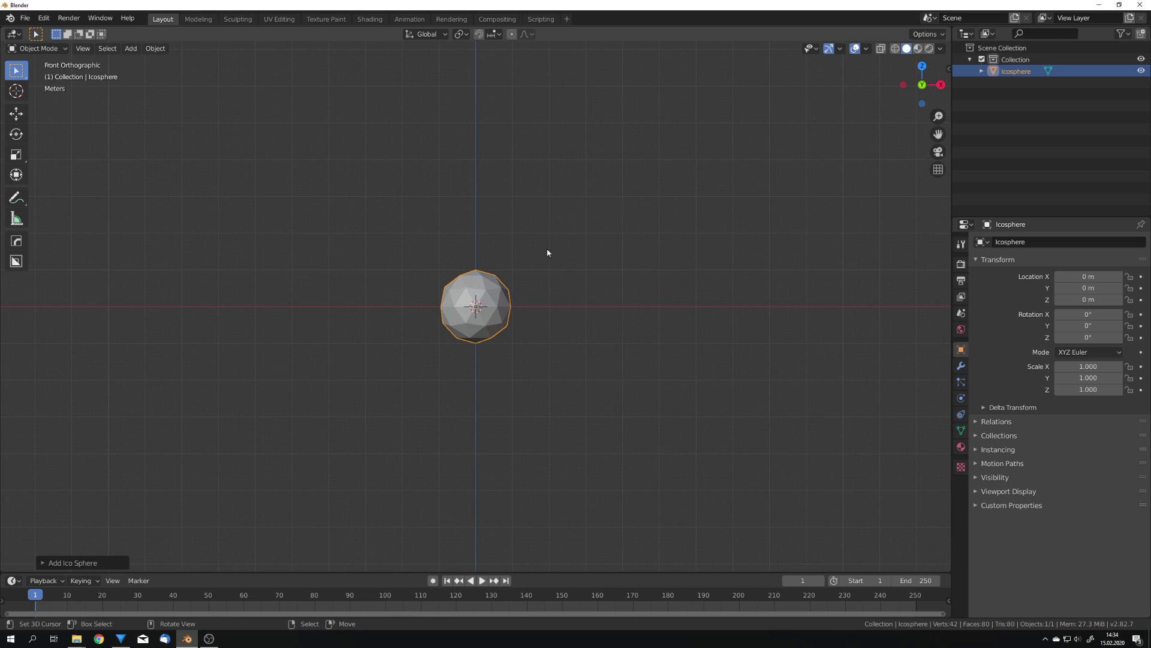
key(KP_Decimal)
key(ctrl+Tab)
click(617, 362)
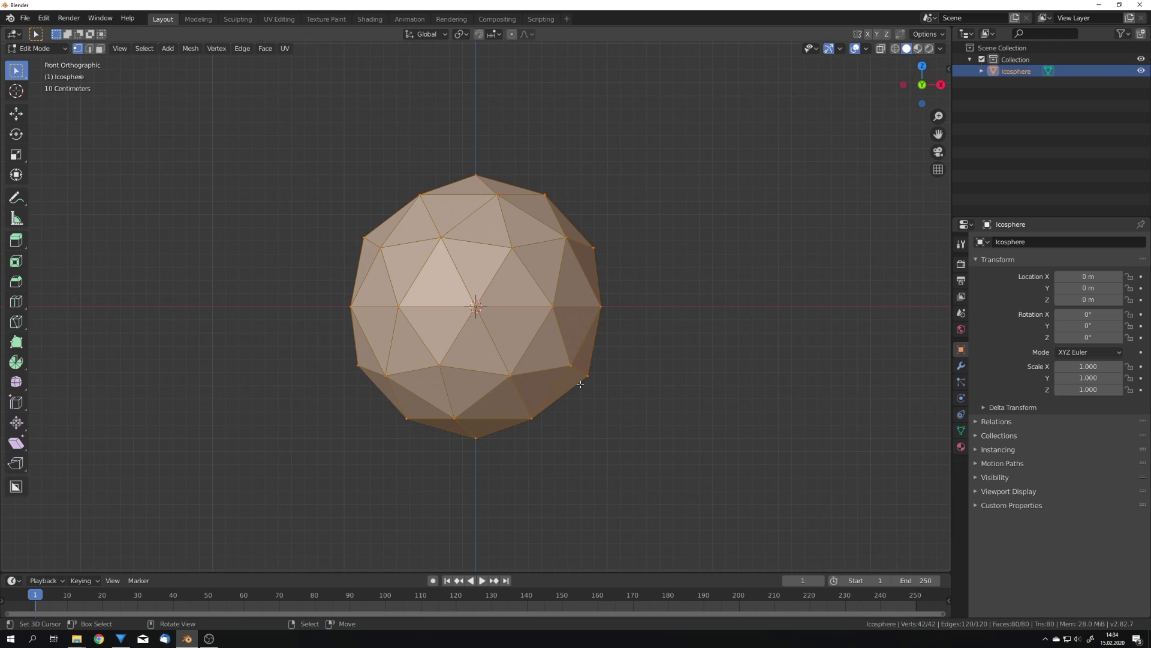
key(3)
scroll(581, 365, down, 5)
key(z)
click(507, 381)
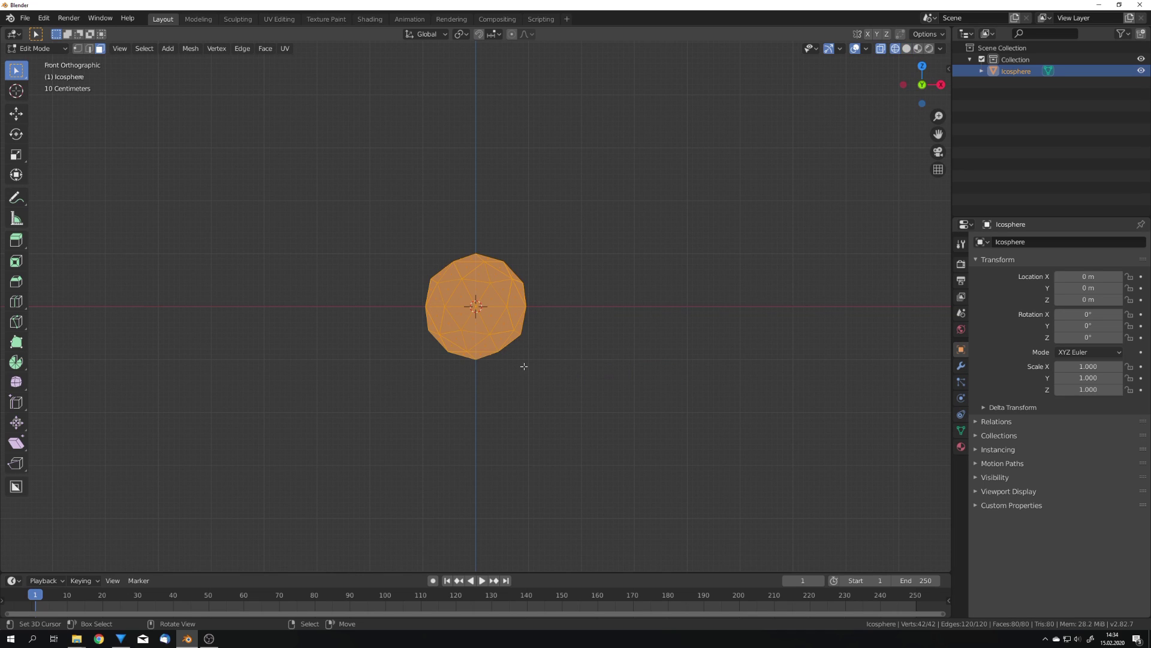
Delete the faces of the sphere's lower half to leave a dome, and return to Object Mode.
scroll(525, 366, up, 4)
key(alt+a)
key(b)
drag(647, 507, 303, 307)
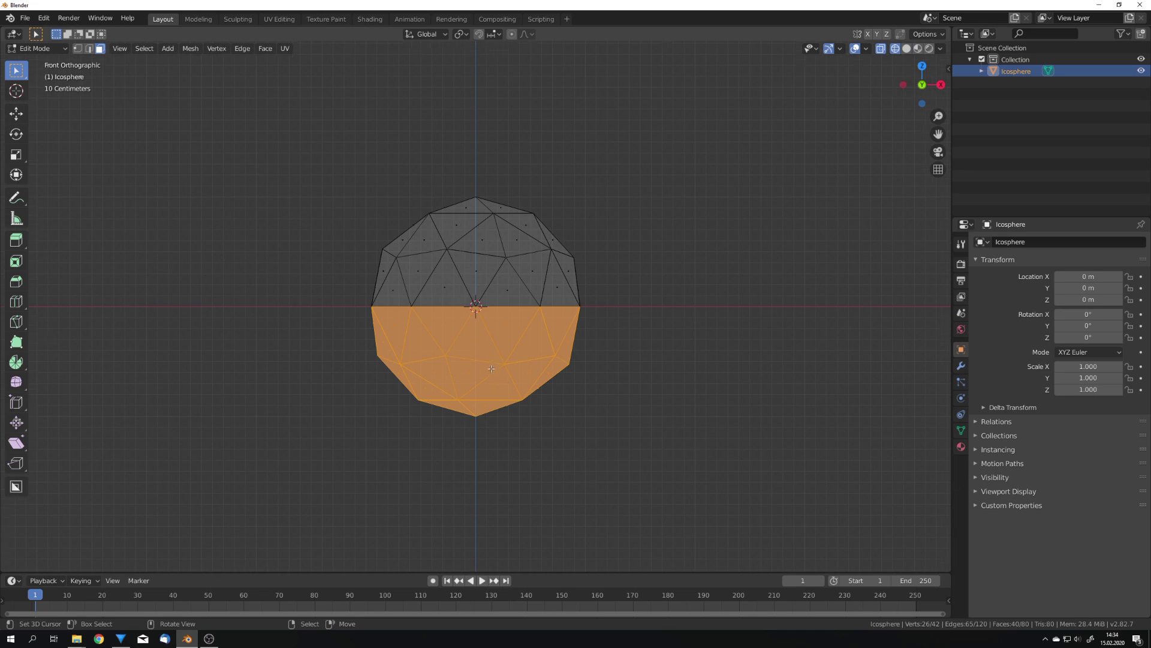
scroll(490, 362, down, 2)
key(x)
click(479, 397)
key(Tab)
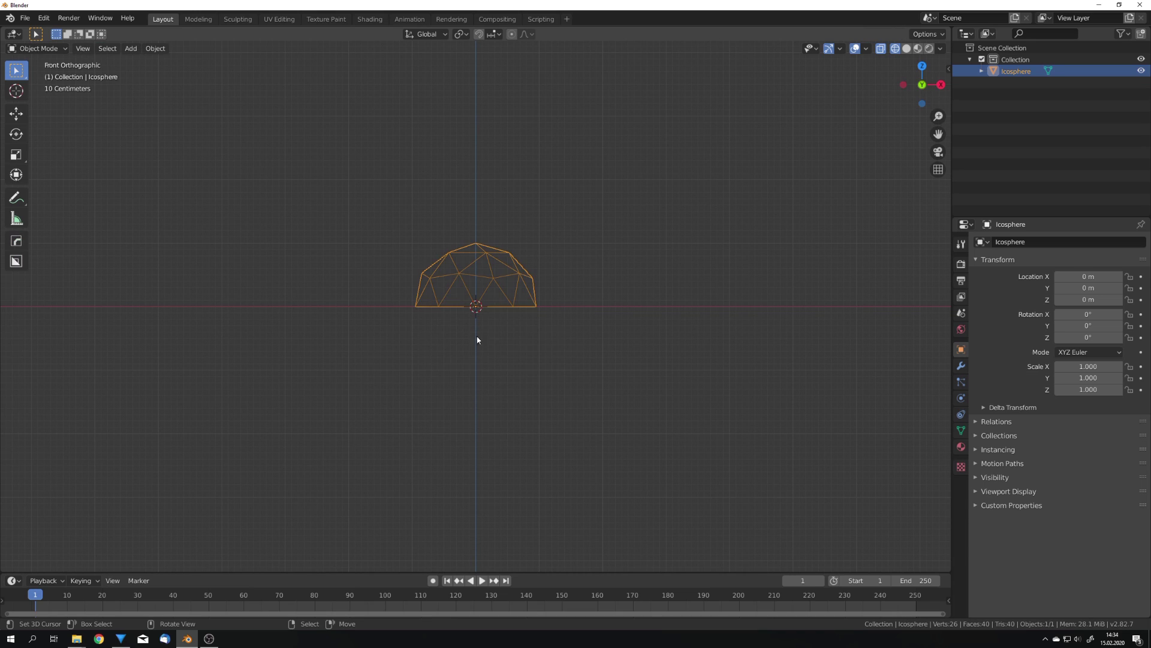
Apply the Quick Explode effect to the dome.
middle_drag(485, 334, 478, 363)
key(F3)
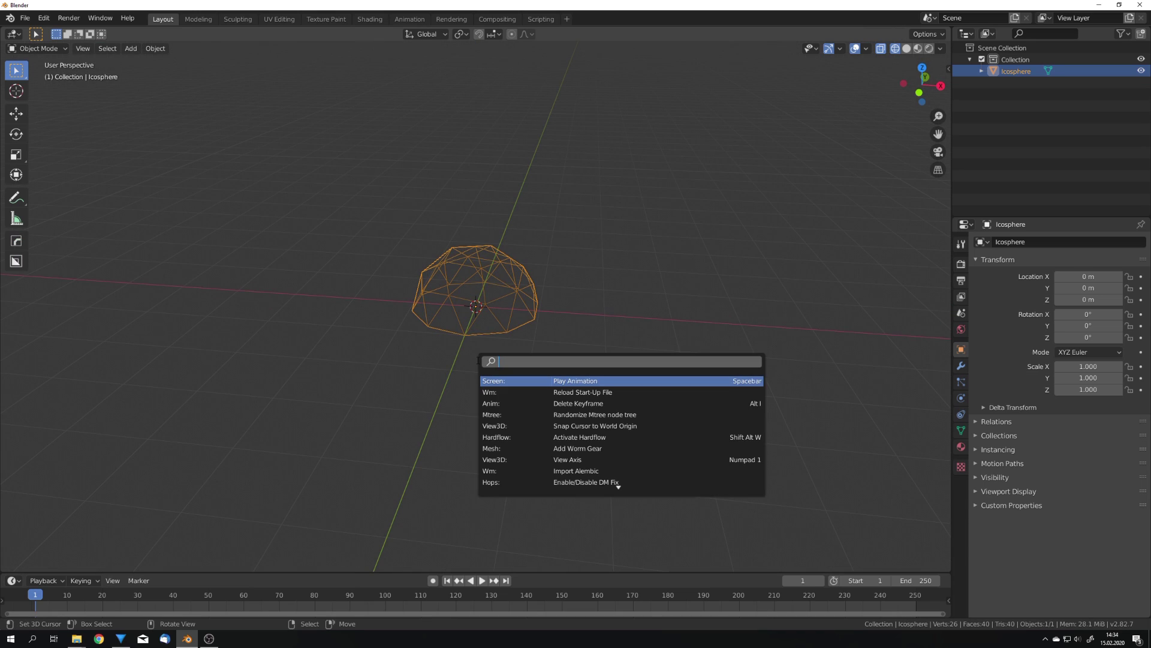
text(quick)
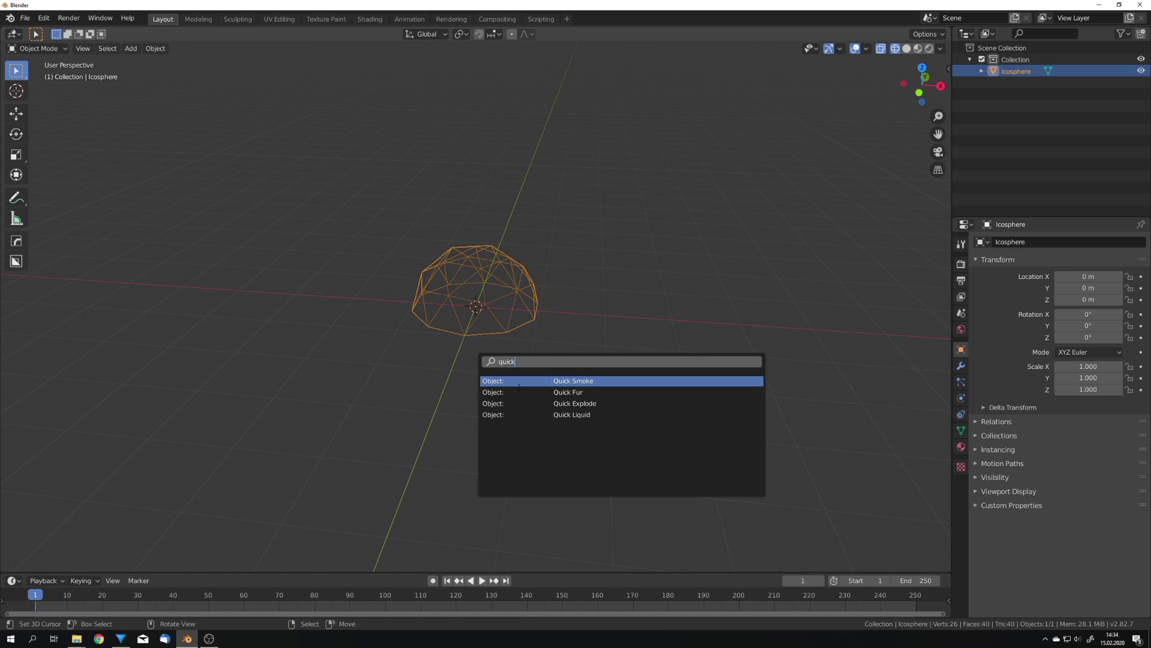
click(538, 401)
Switch the viewport to solid shading and play back the dome's explosion from the first frame.
middle_drag(533, 391, 542, 378)
key(z)
key(shift+Left)
key(space)
key(Escape)
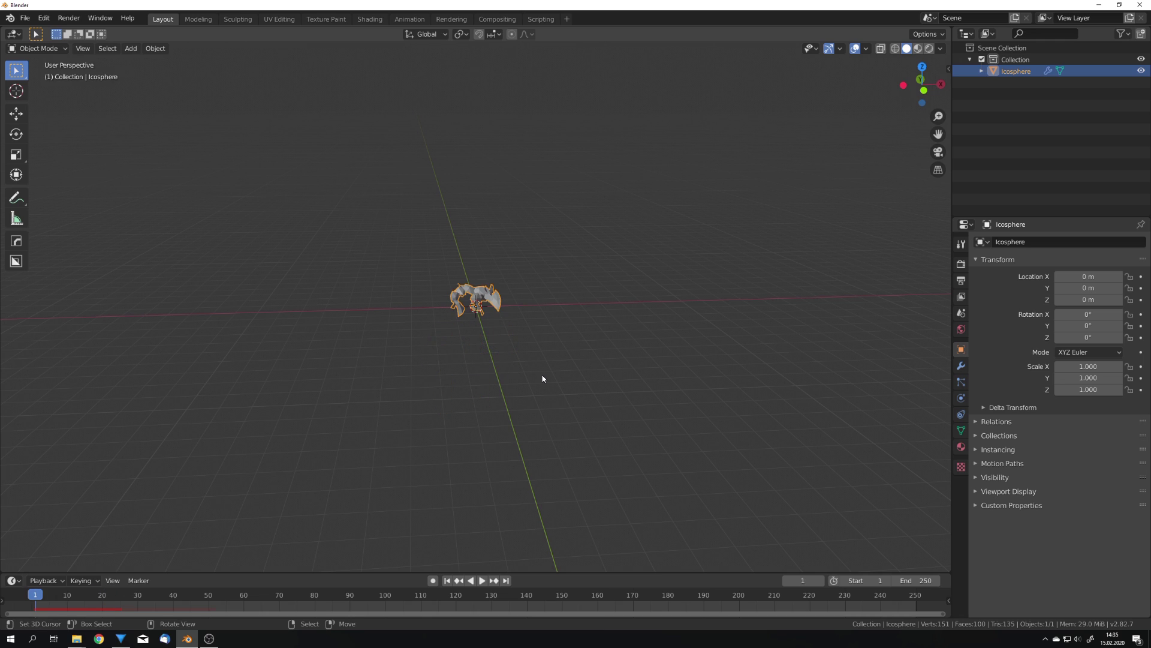
Set the explosion particles' lifetime to 250 and preview the animation.
click(961, 398)
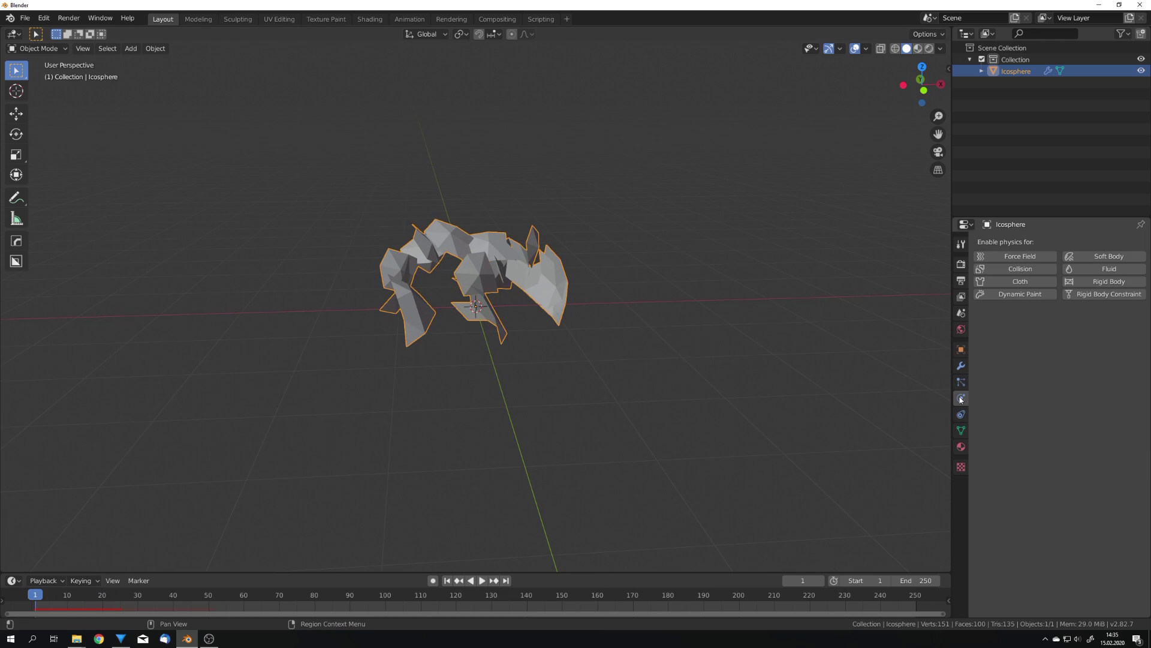
click(960, 382)
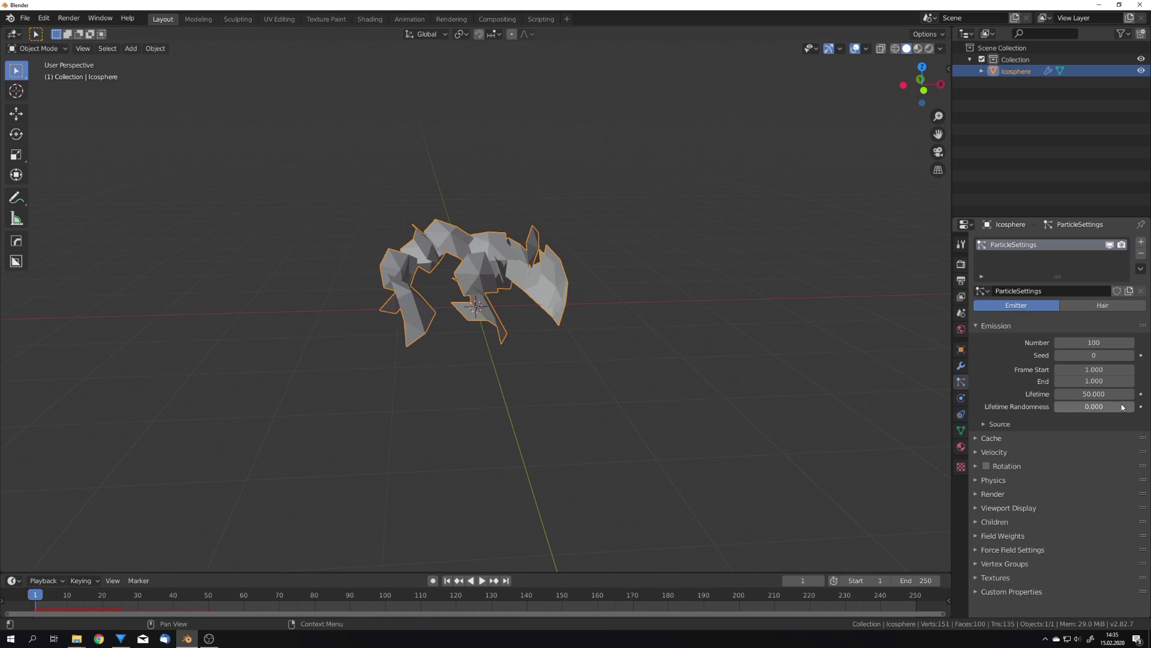
click(1097, 395)
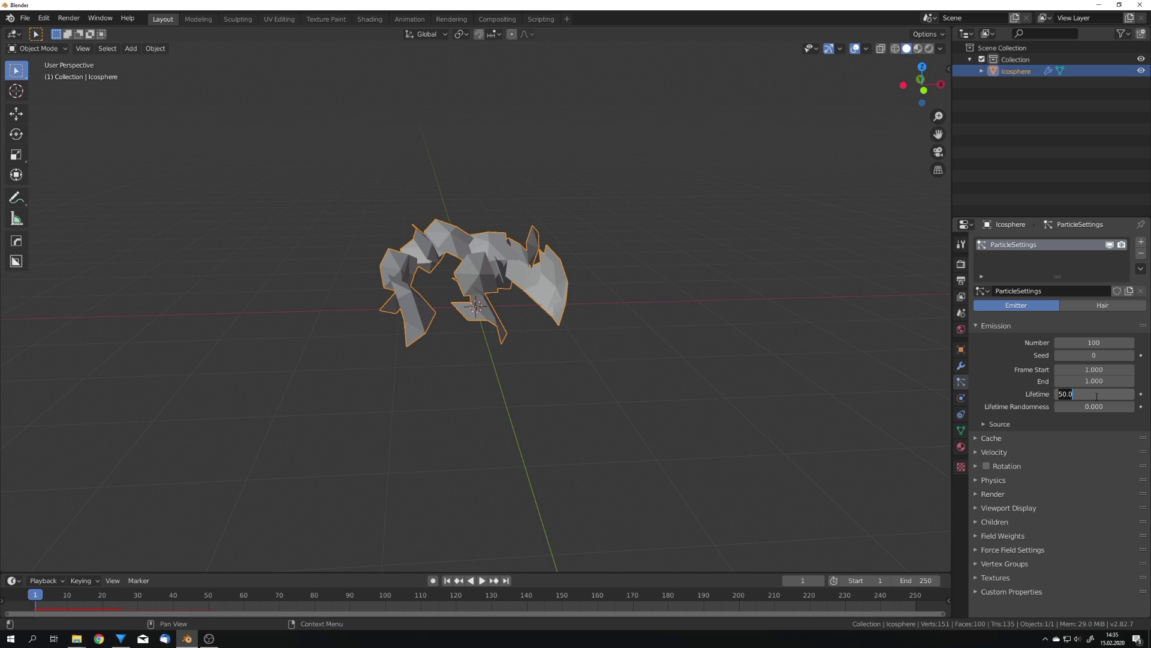
key(Return)
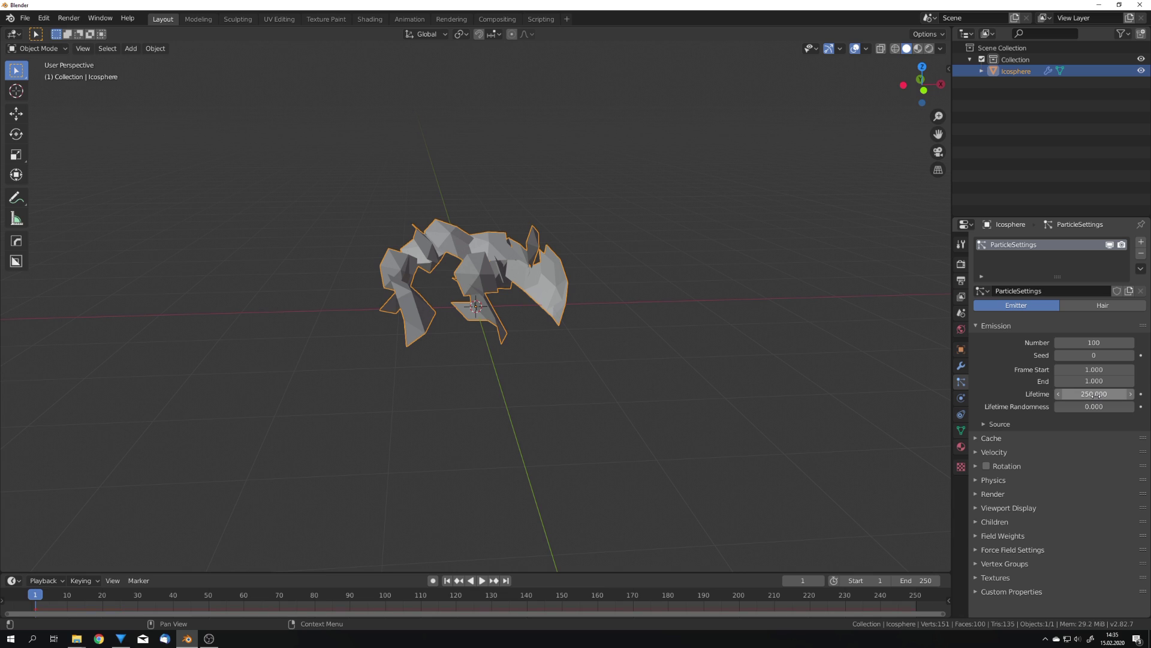
key(space)
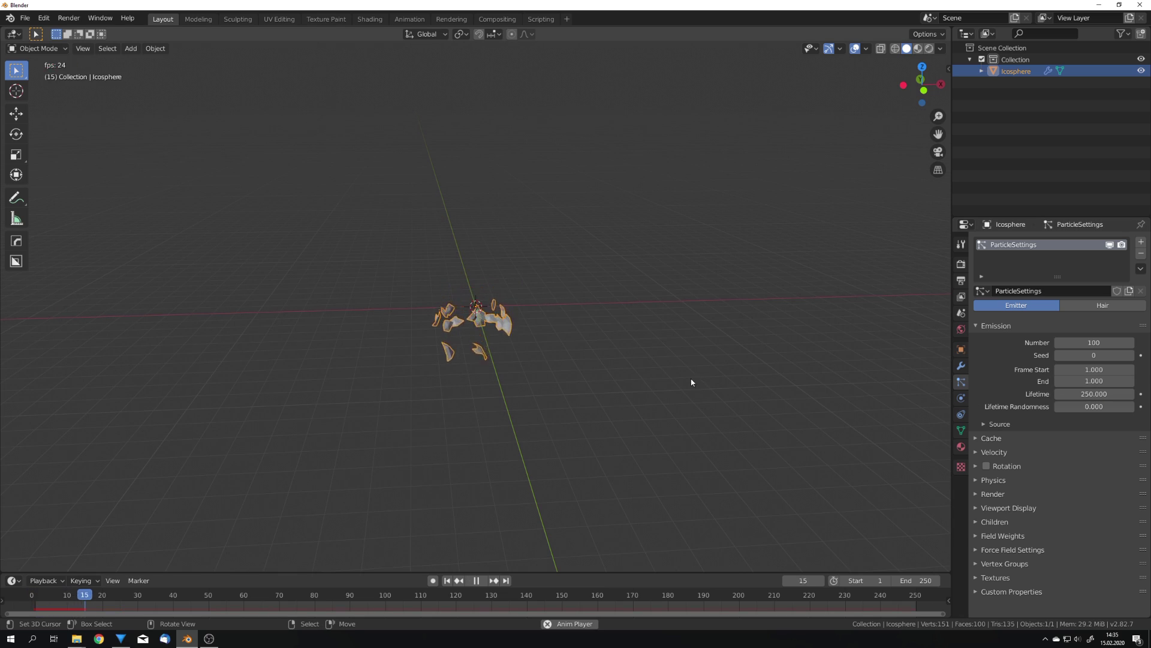
key(Escape)
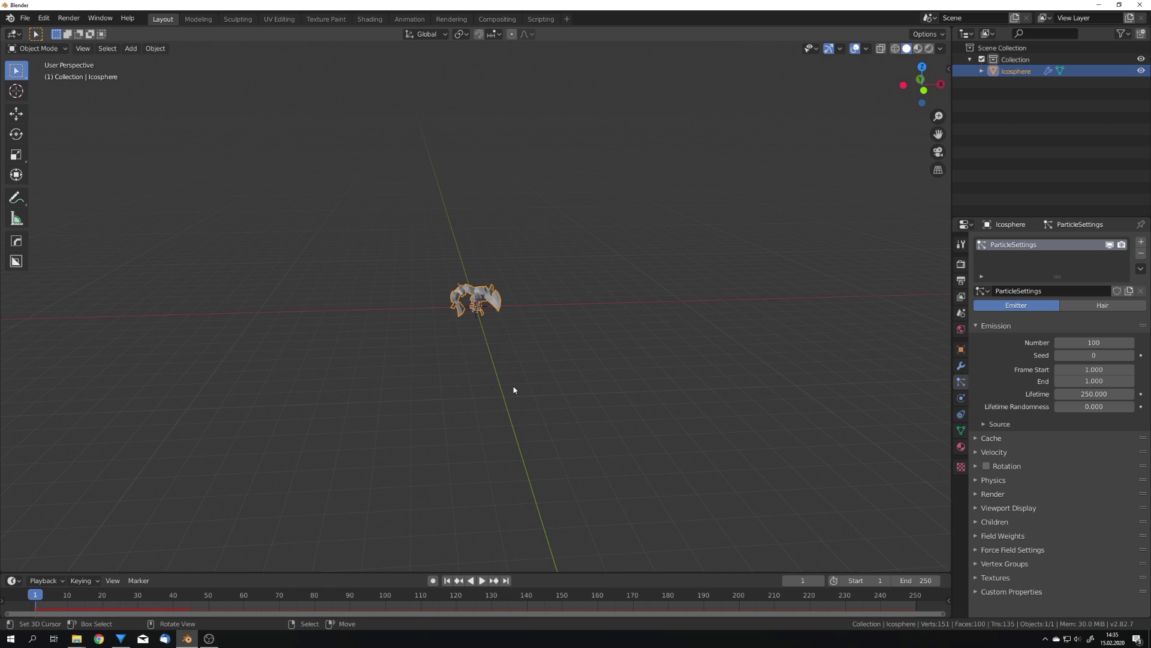
Add a plane at the origin as the ground and scale it by 10.
key(shift+a)
mouse_move(513, 383)
click(575, 80)
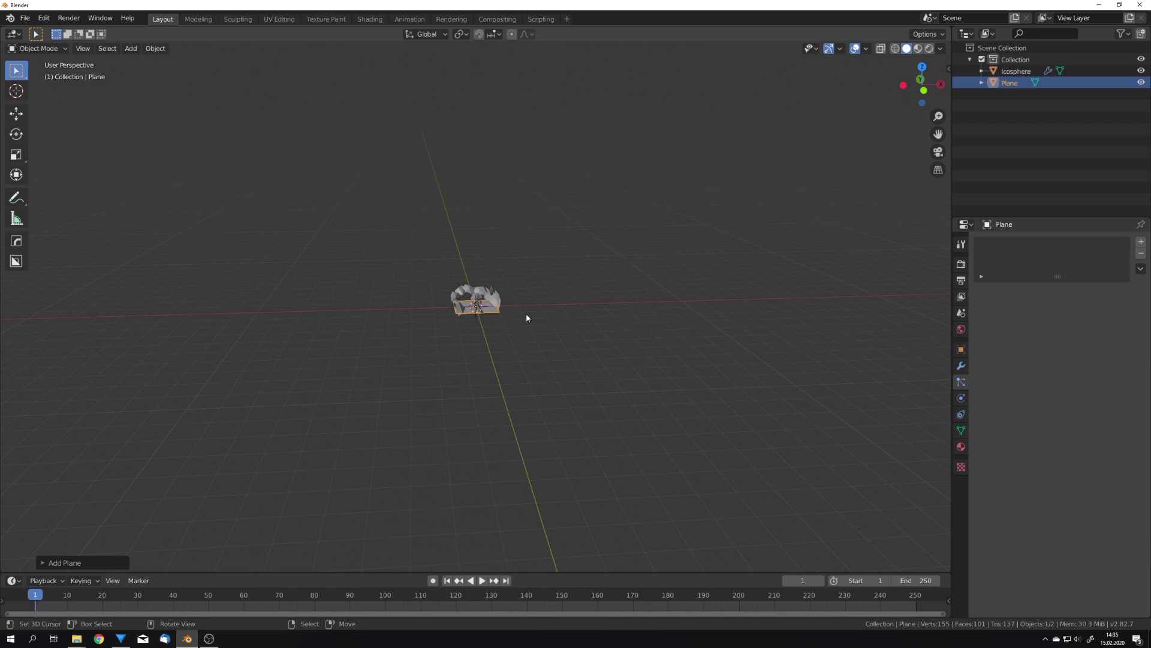
text(s100)
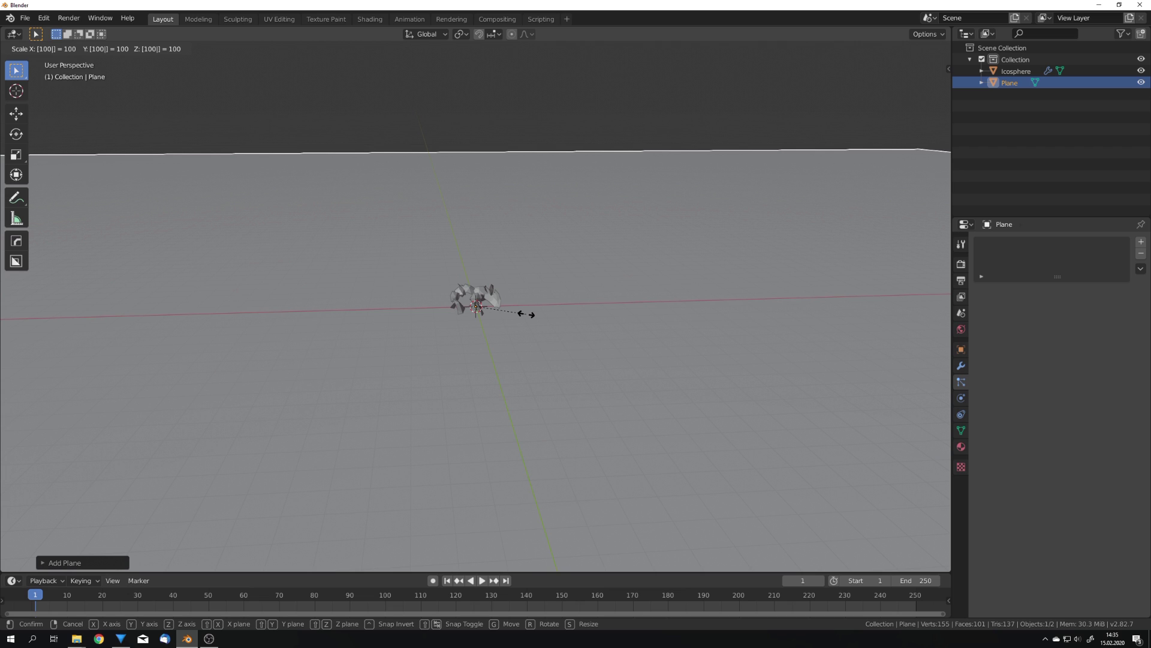
key(BackSpace)
key(BackSpace)
key(BackSpace)
text(10)
key(Return)
Enable Collision physics on the ground plane.
middle_drag(577, 294, 511, 330)
scroll(511, 330, up, 7)
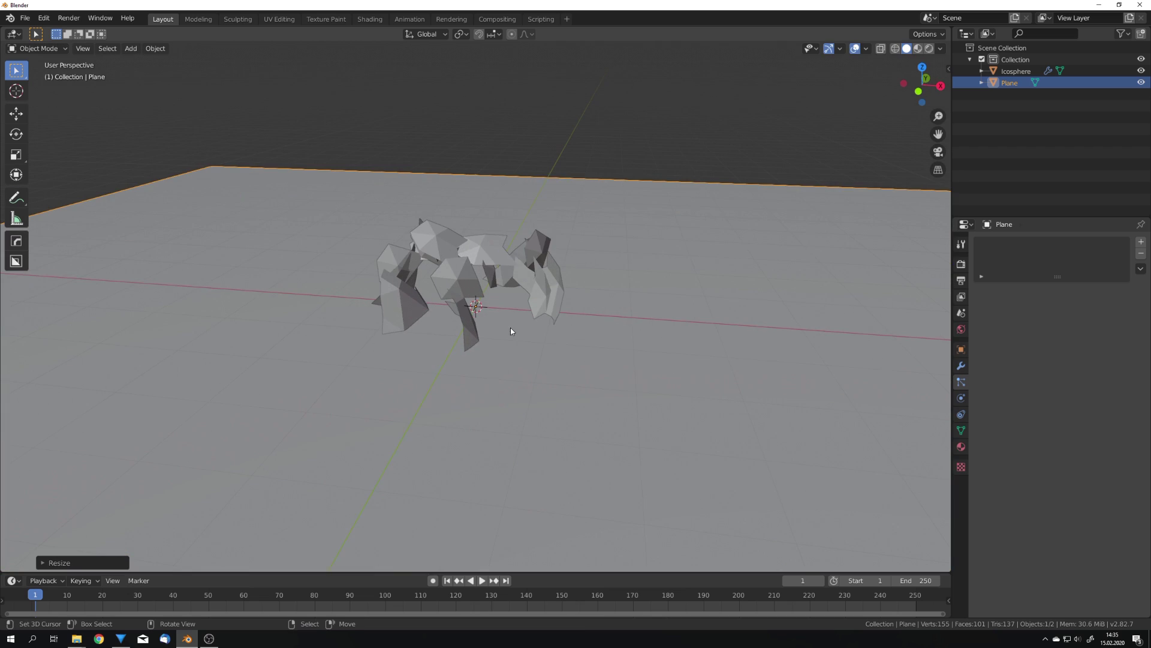
click(961, 399)
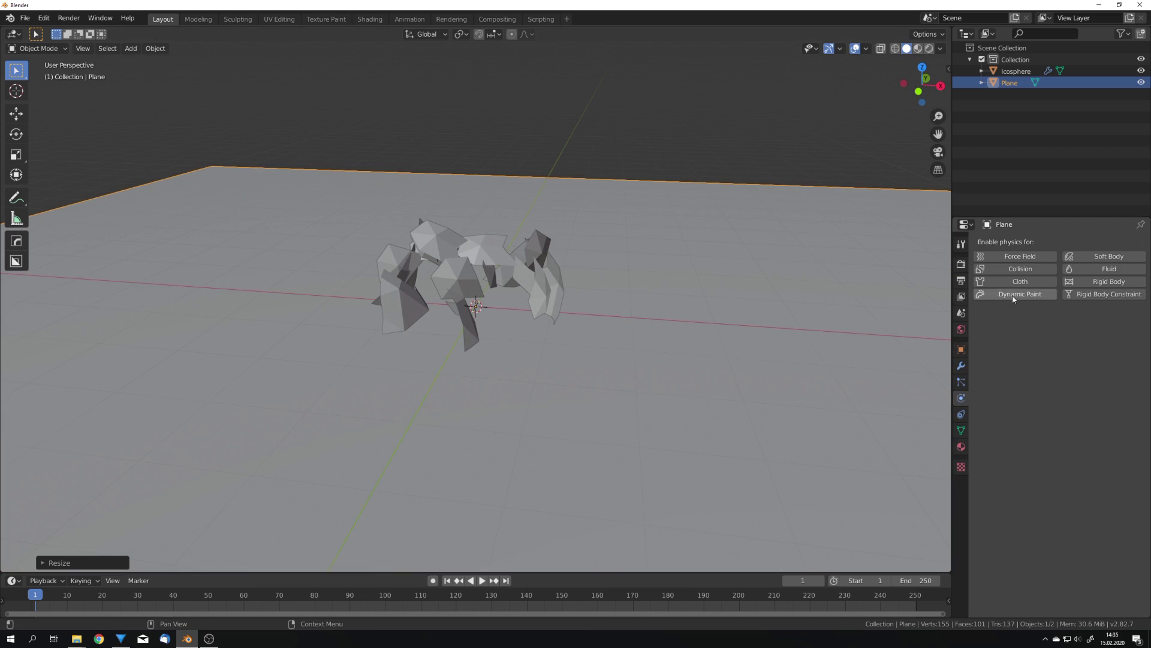
click(1018, 269)
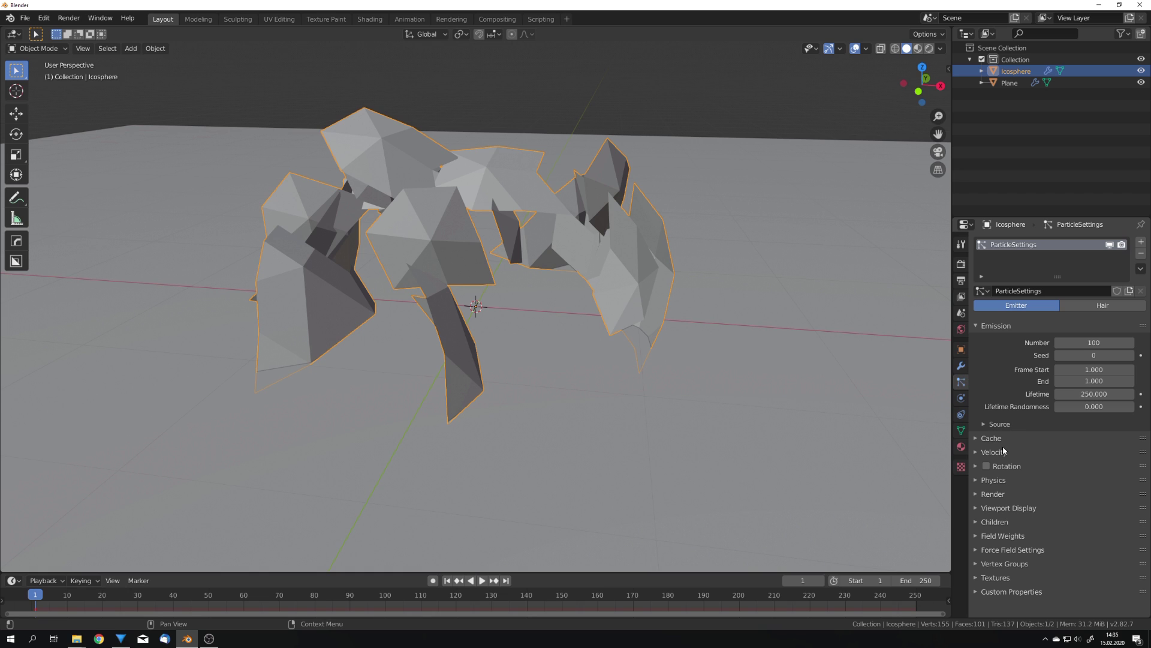
Set the icosphere particles' normal velocity to 15 m/s and preview the explosion.
click(1005, 452)
click(1095, 468)
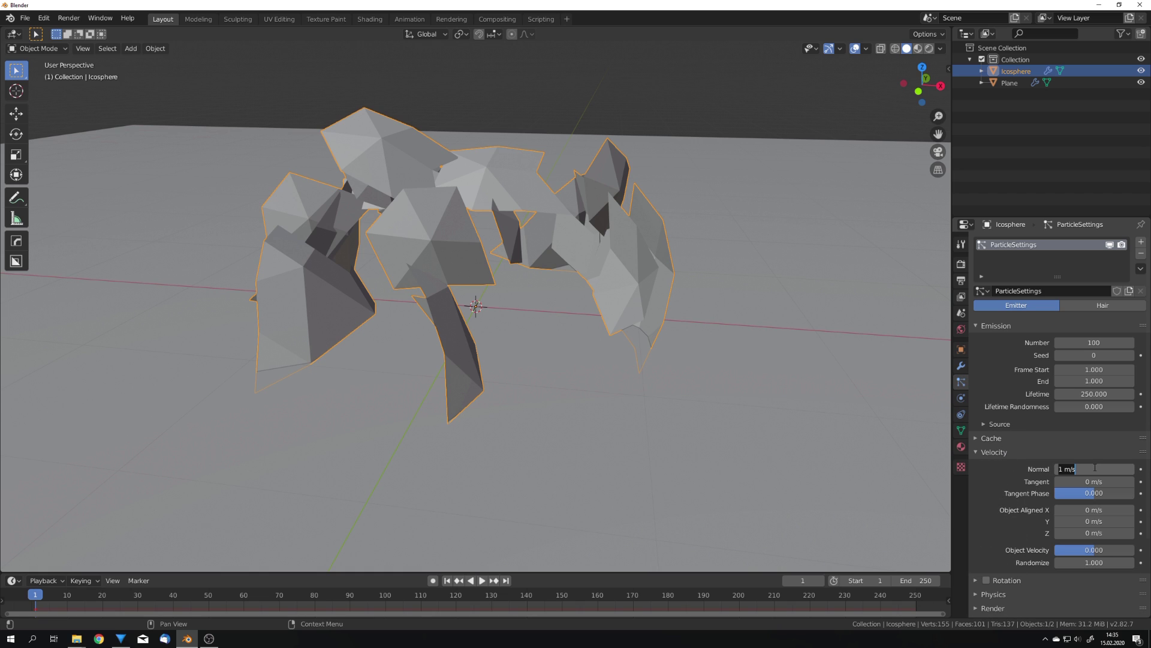
text(15)
key(Return)
scroll(496, 432, down, 8)
key(space)
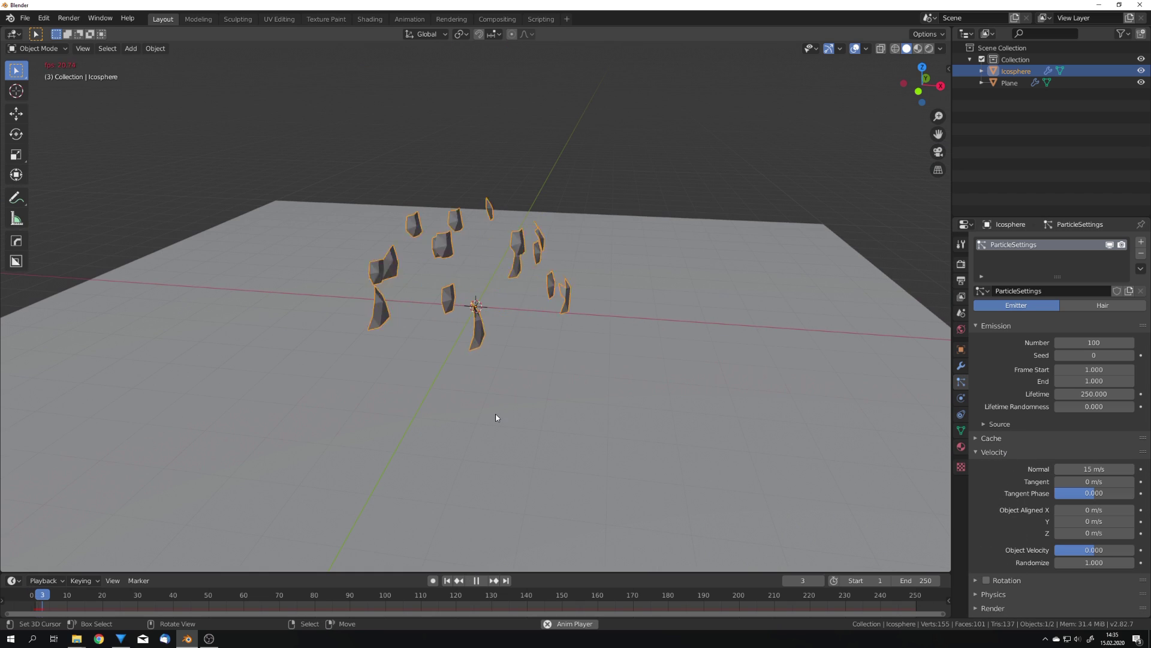
scroll(496, 418, down, 6)
middle_drag(506, 396, 519, 403)
key(space)
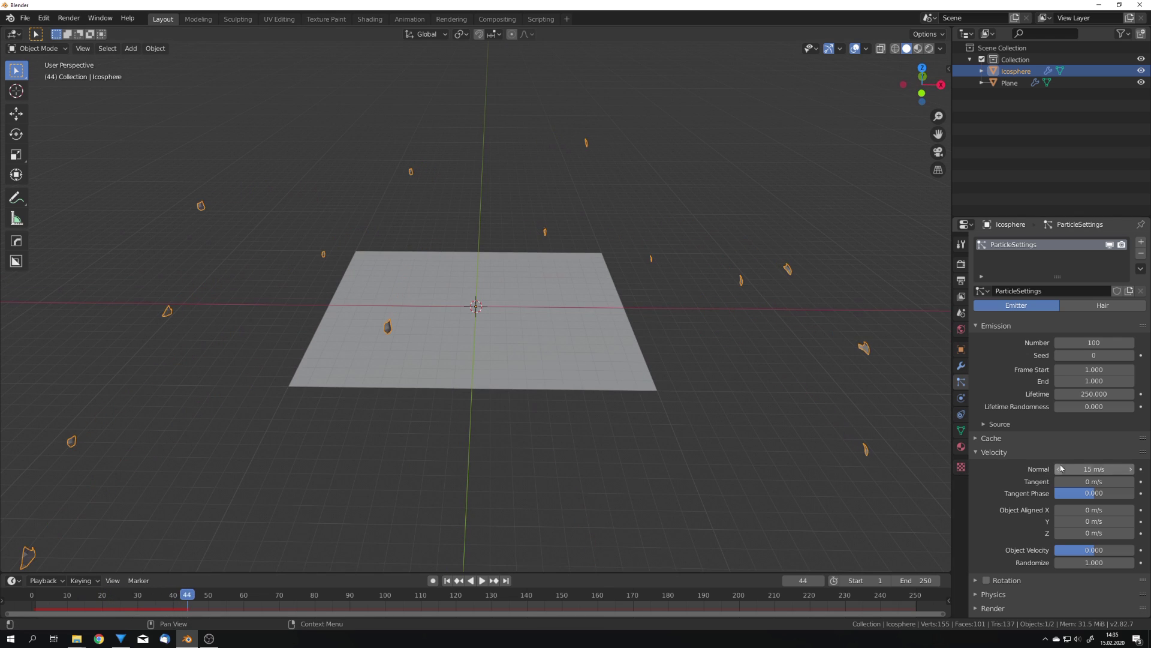
Set the particles' normal velocity to 7 m/s and object-aligned Z velocity to 10 m/s, and replay from the first frame.
click(1085, 468)
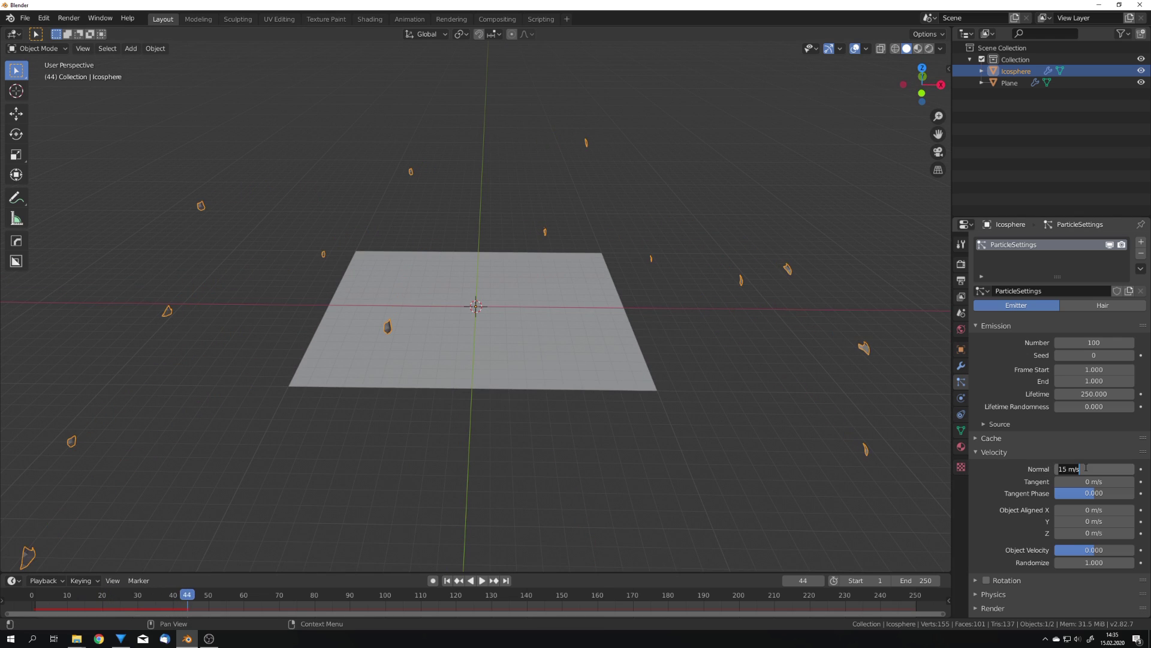
text(7)
key(Return)
click(1094, 533)
text(10)
key(Return)
key(shift+Left)
key(space)
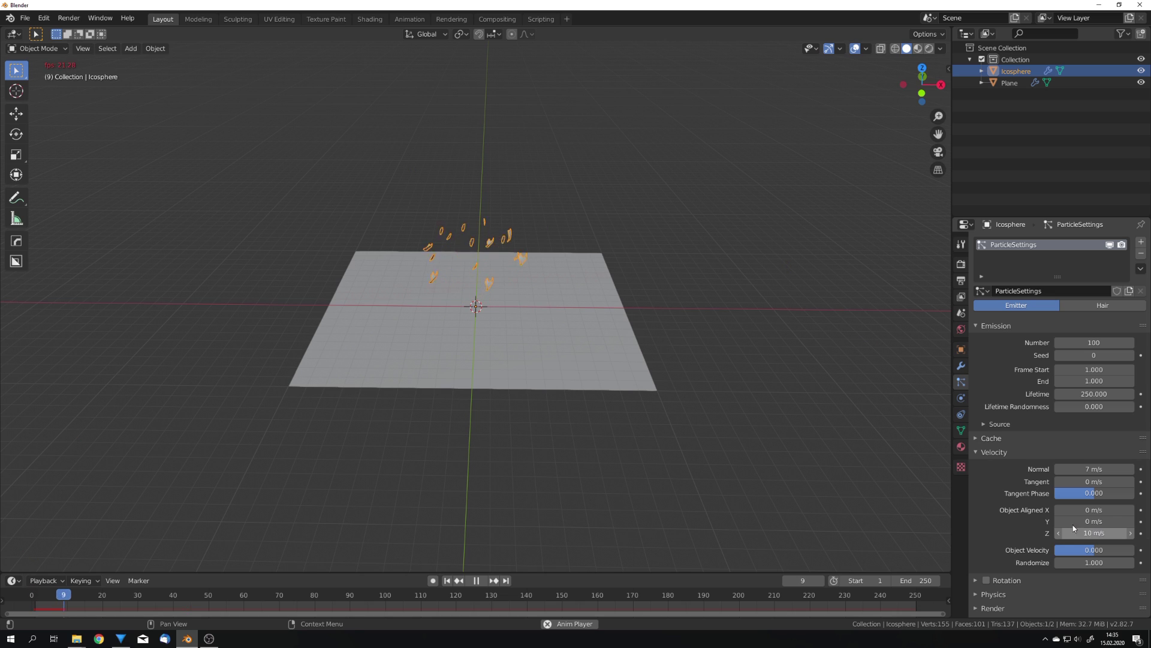
middle_drag(648, 406, 642, 398)
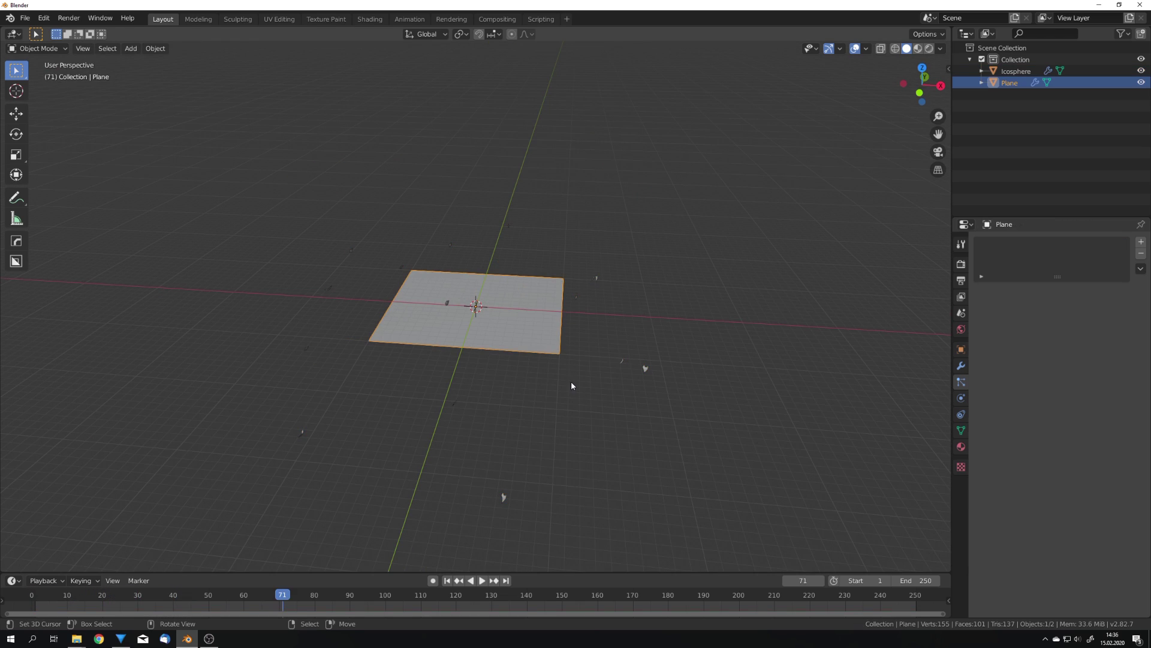
Return to the first frame and scale the exploding icosphere down to about 0.2 of its size.
scroll(662, 397, up, 6)
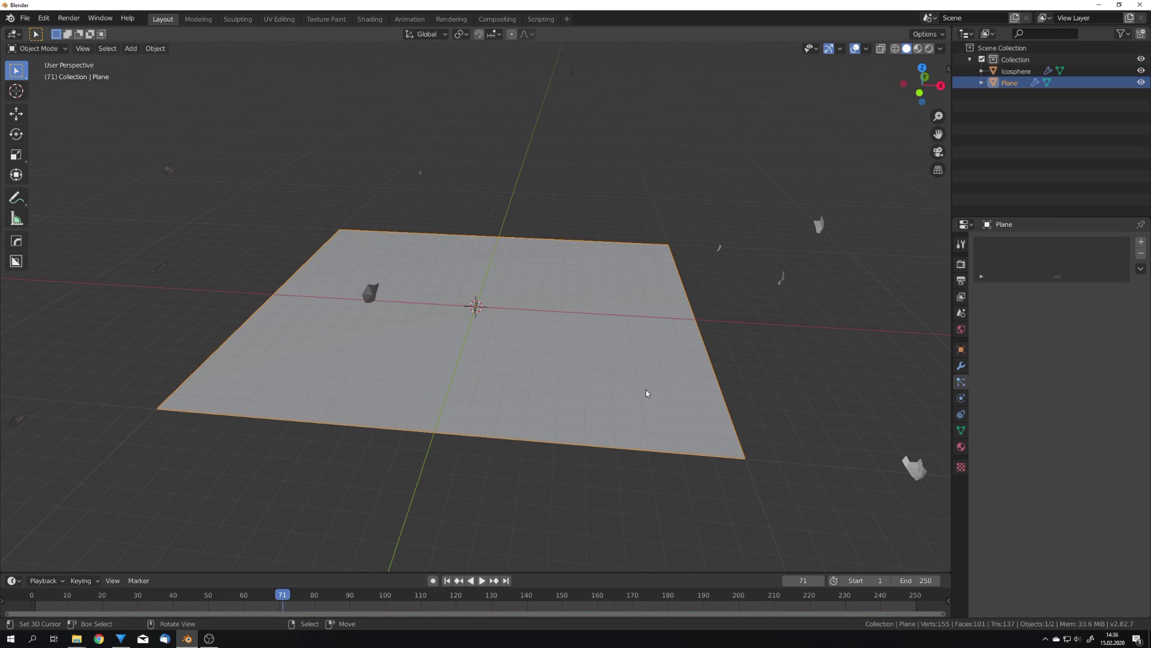
click(662, 398)
key(shift+Left)
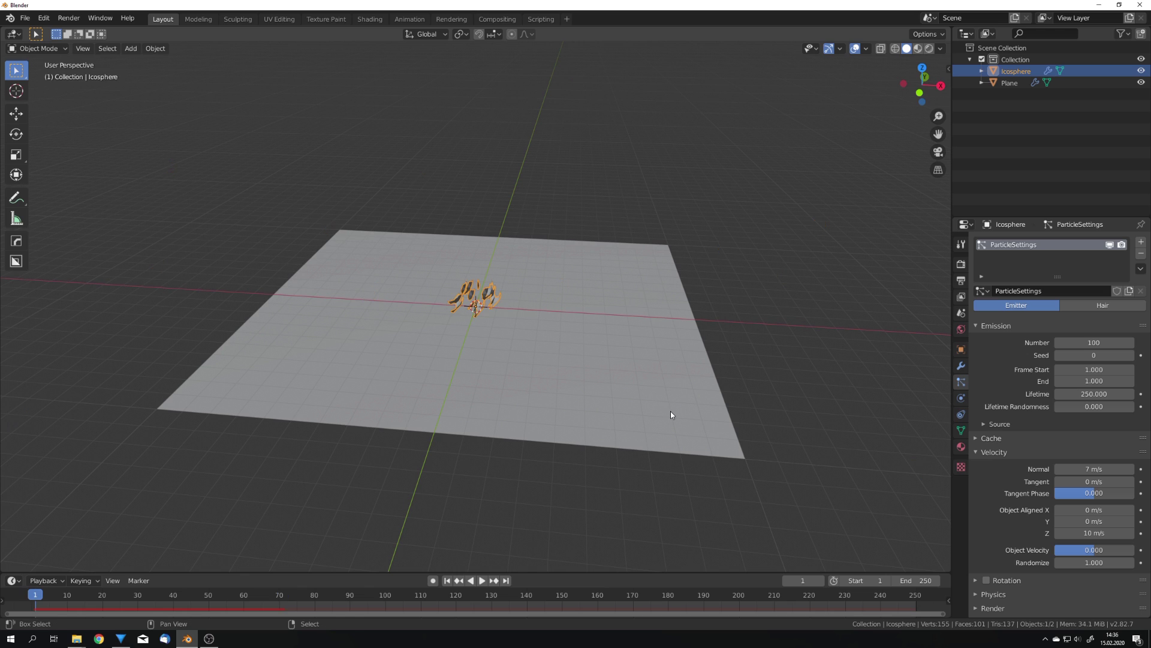
scroll(541, 395, up, 4)
middle_drag(559, 397, 531, 419)
scroll(531, 419, up, 4)
key(s)
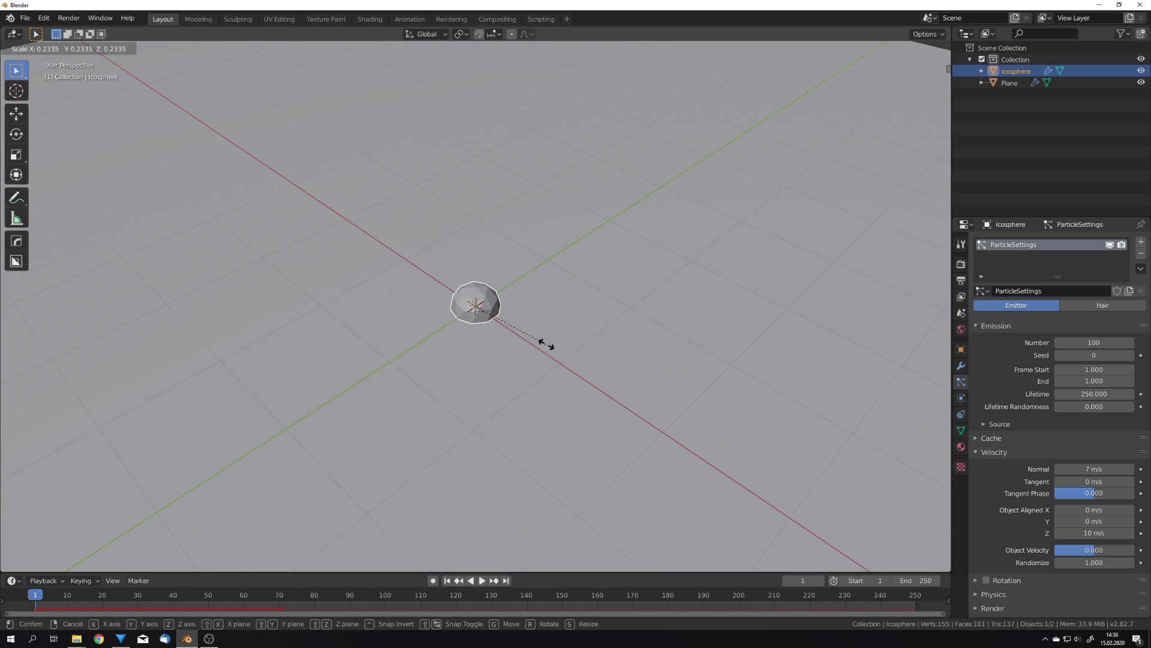
click(527, 338)
Play back the explosion to check the smaller shards against the ground plane.
scroll(518, 352, down, 7)
scroll(545, 351, up, 3)
middle_drag(507, 367, 583, 333)
scroll(541, 352, down, 4)
key(space)
key(space)
Scale the ground plane up by about 2.2 times.
click(583, 333)
key(s)
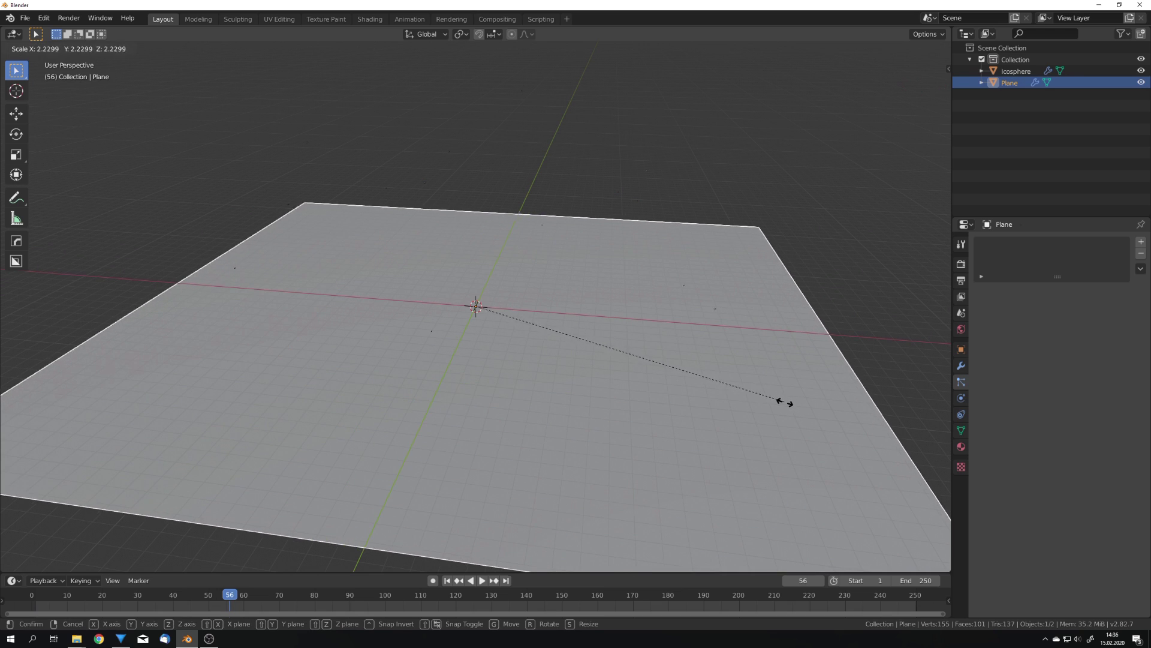
click(786, 401)
Play back the icosphere's explosion from a low angle to check how the shards travel over the enlarged ground.
middle_drag(714, 393, 688, 373)
key(space)
key(space)
key(shift+Left)
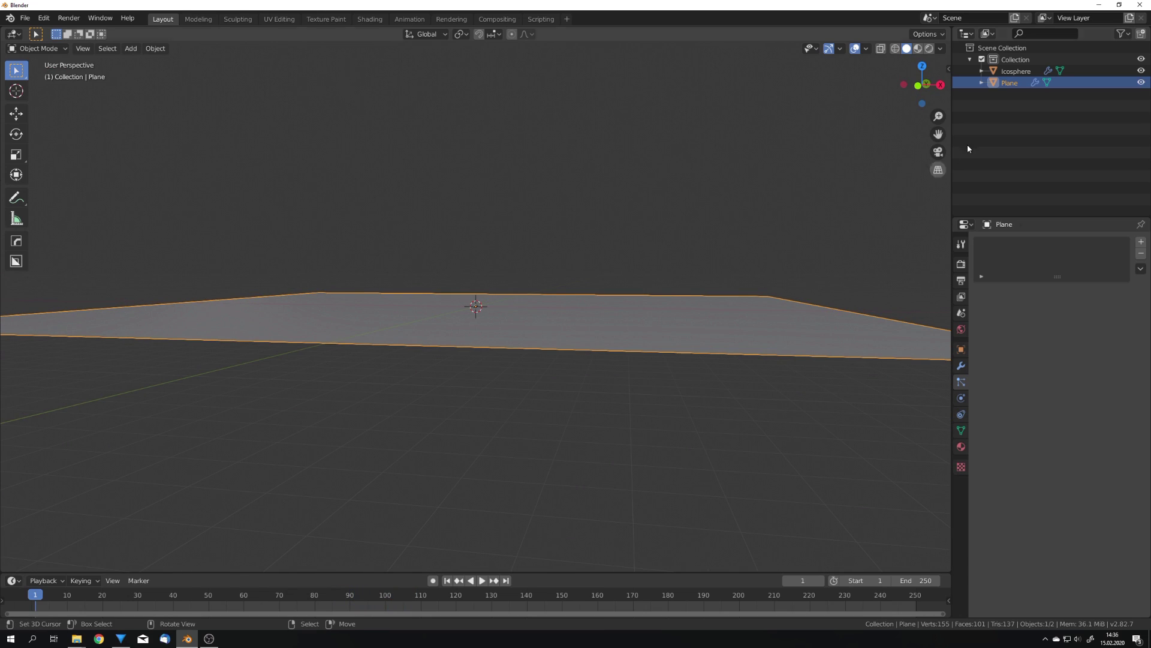
click(1016, 71)
key(space)
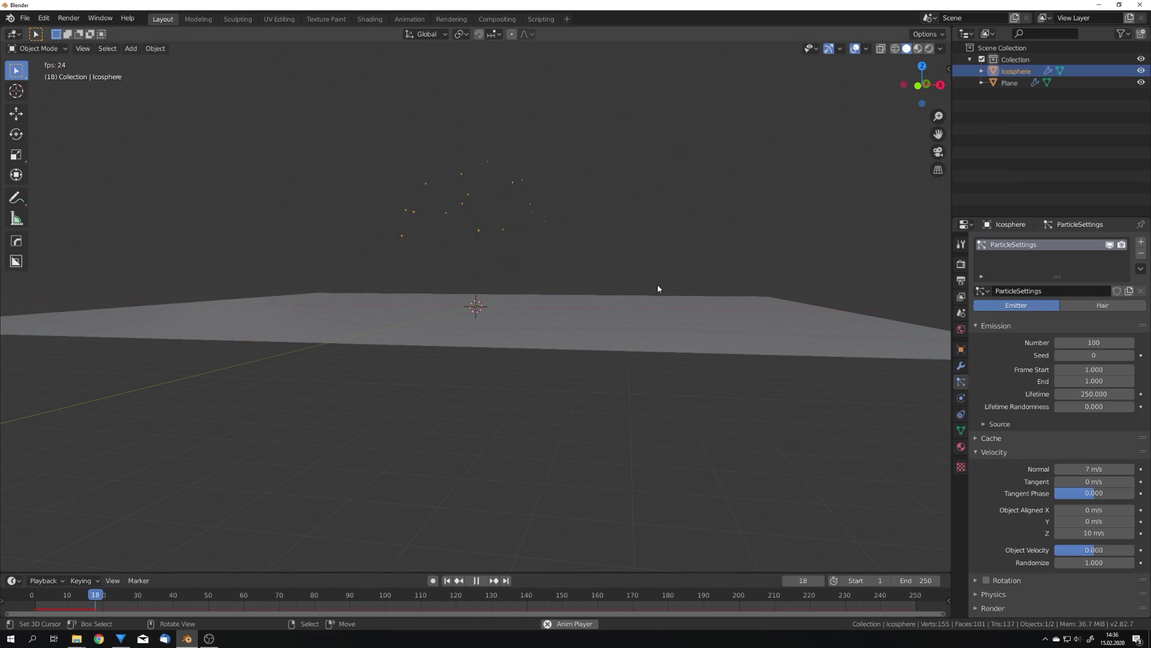
middle_drag(657, 283, 662, 287)
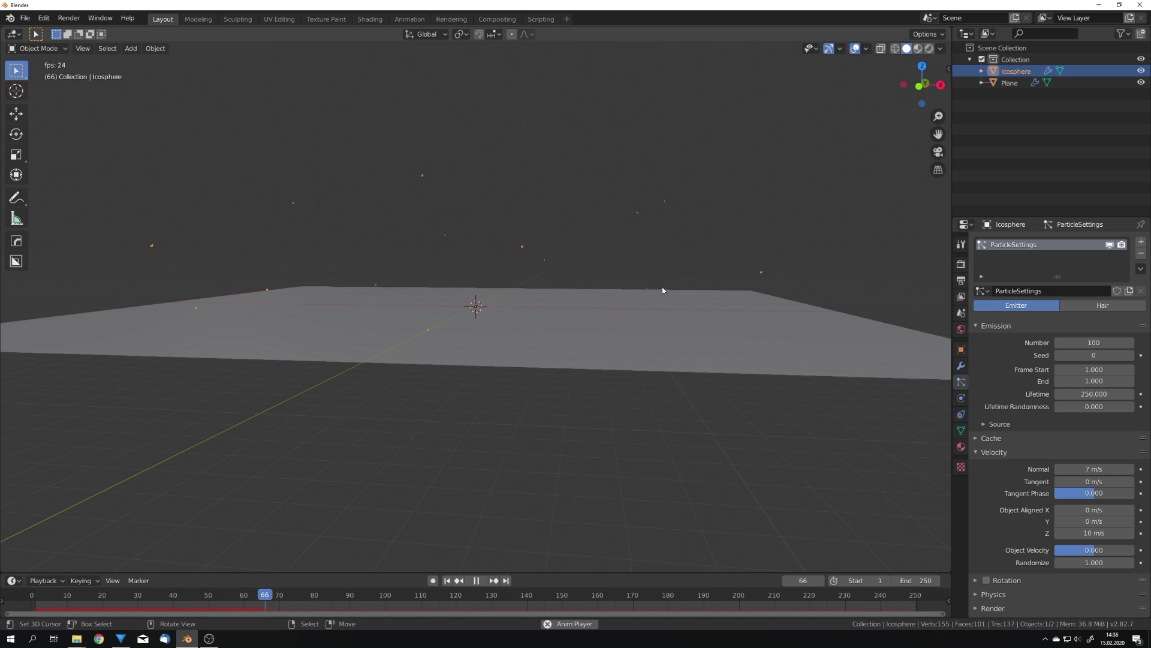
Give the ground plane's particle collision a stickiness of 2 and a friction of about 0.706.
key(space)
click(961, 365)
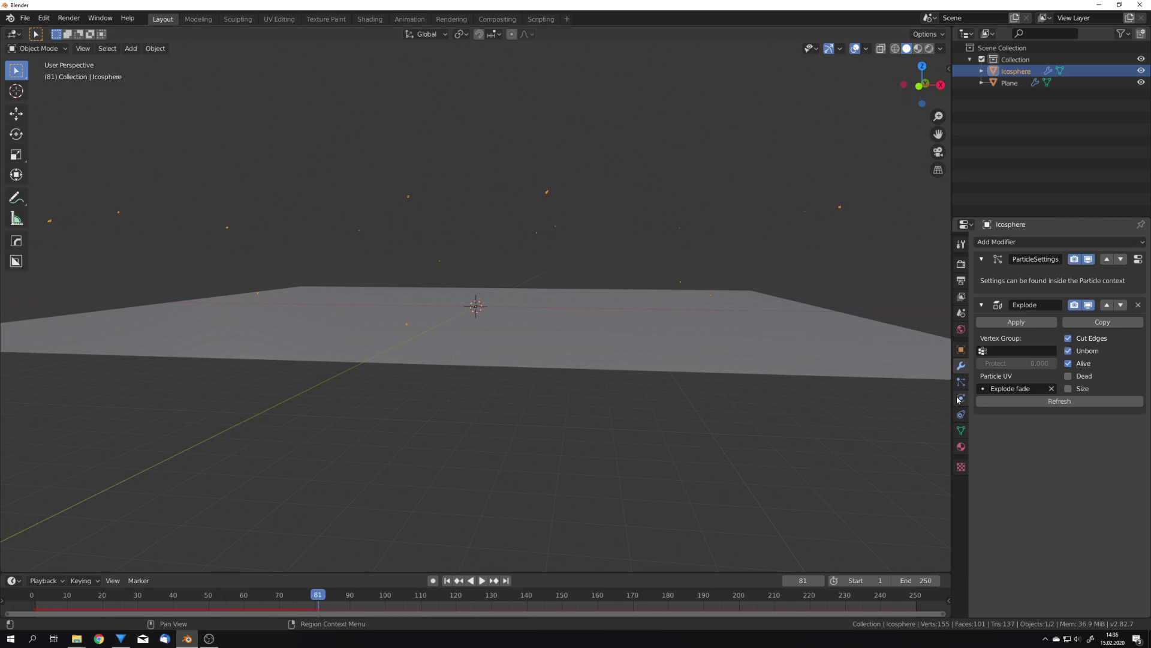
click(959, 398)
click(822, 331)
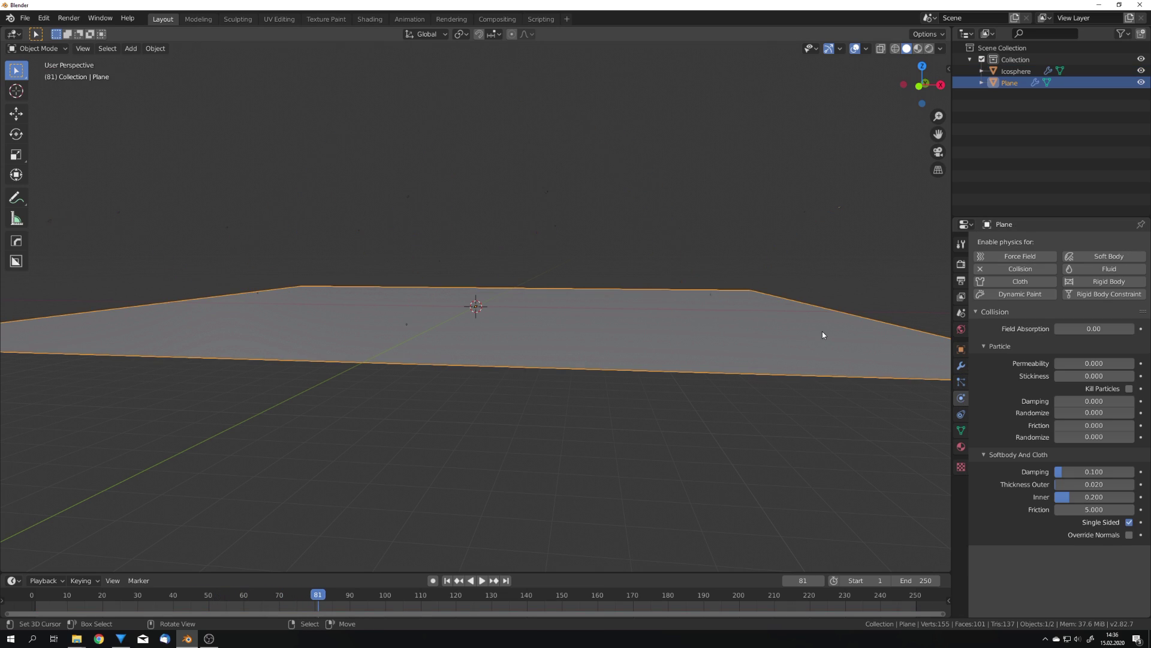
click(1073, 375)
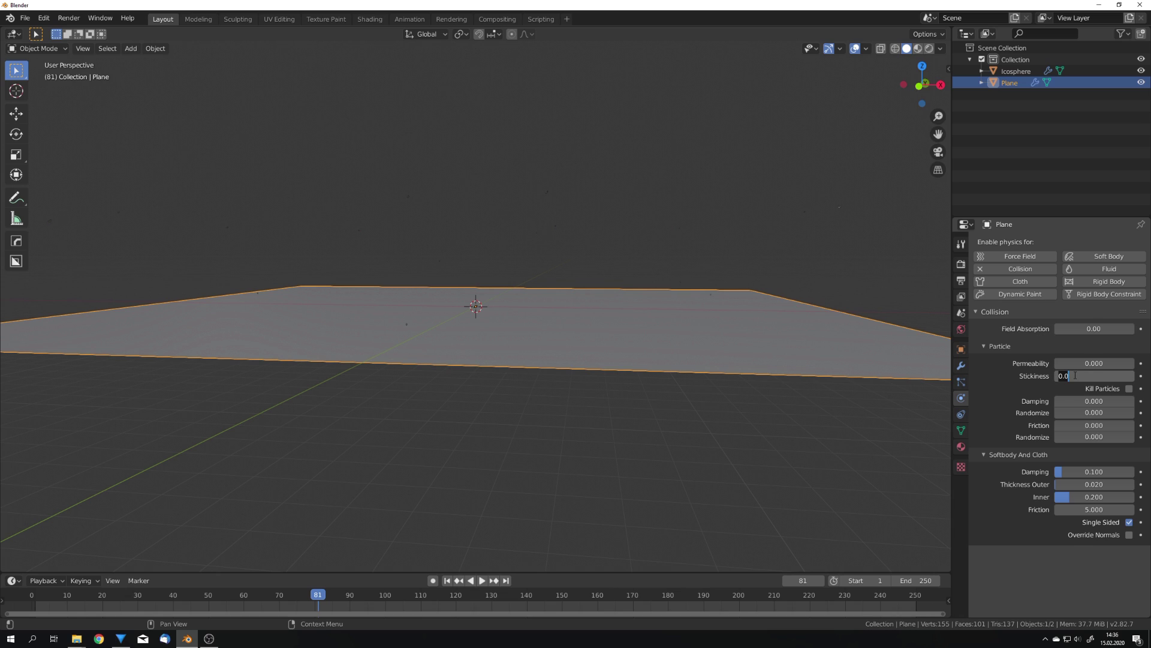
text(2)
key(Return)
drag(1077, 425, 1111, 425)
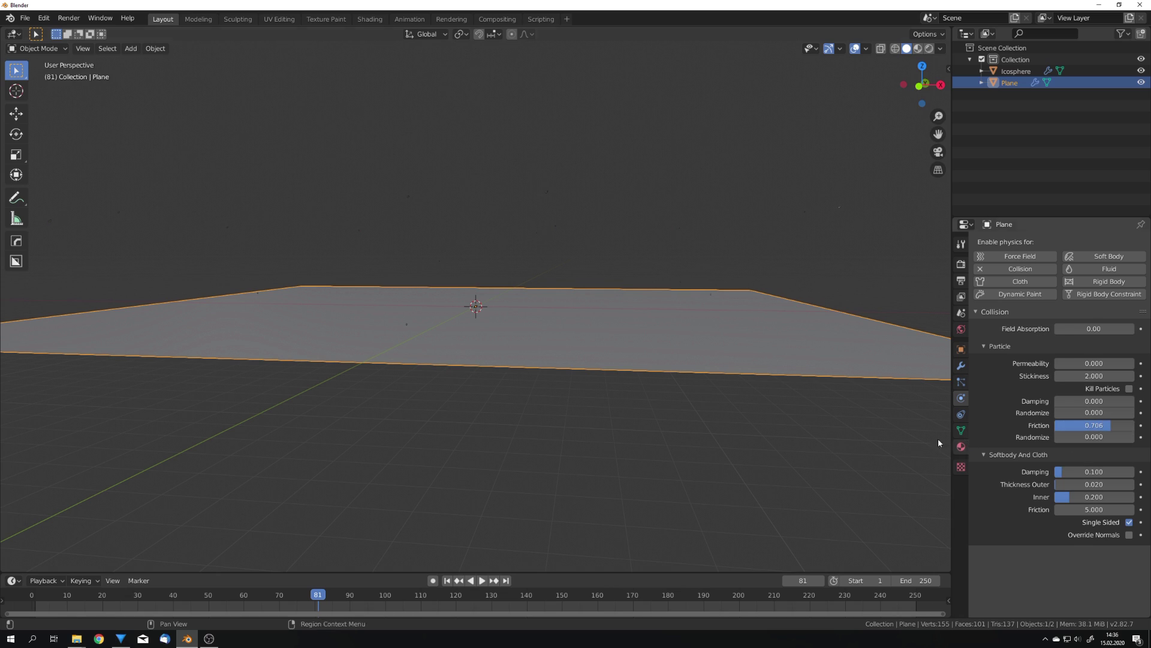
Play back the explosion from the first frame to check how the shards react to the stickier ground.
key(shift+Left)
key(space)
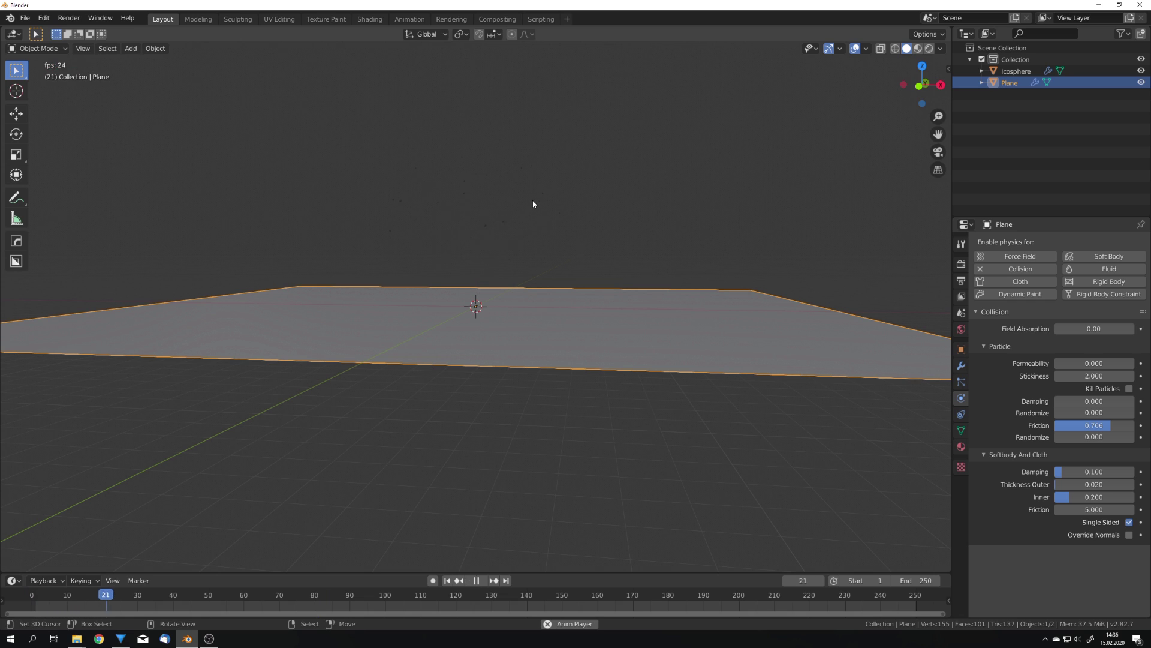
click(532, 210)
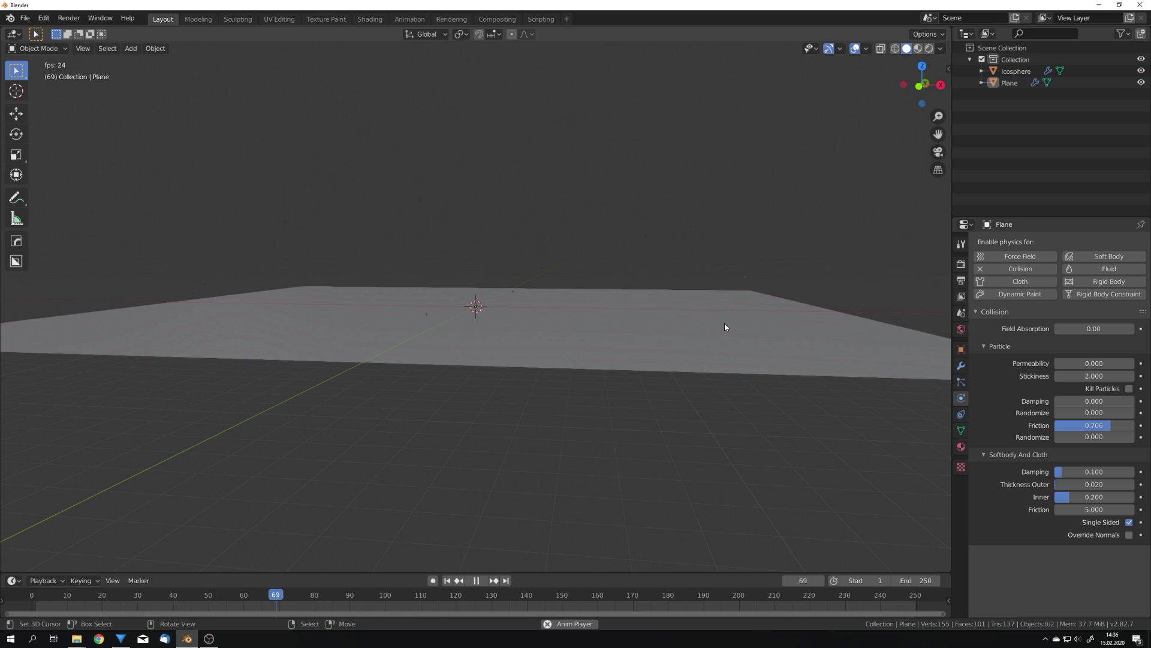
key(space)
click(615, 253)
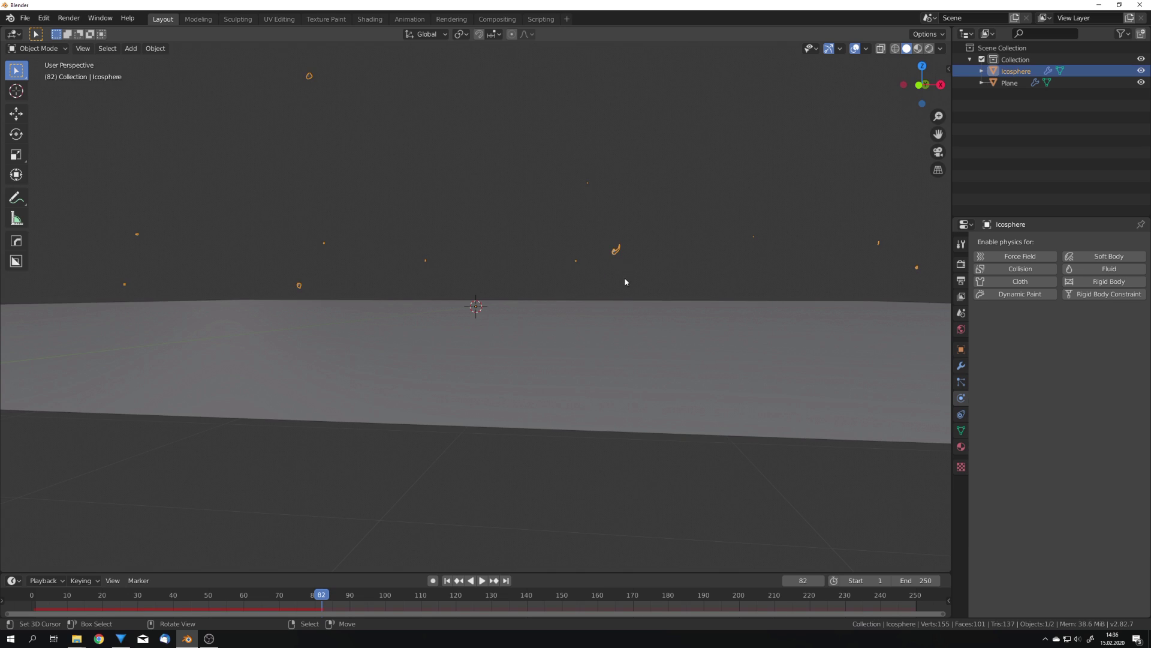
Raise the ground plane's particle collision stickiness to 10.
click(641, 320)
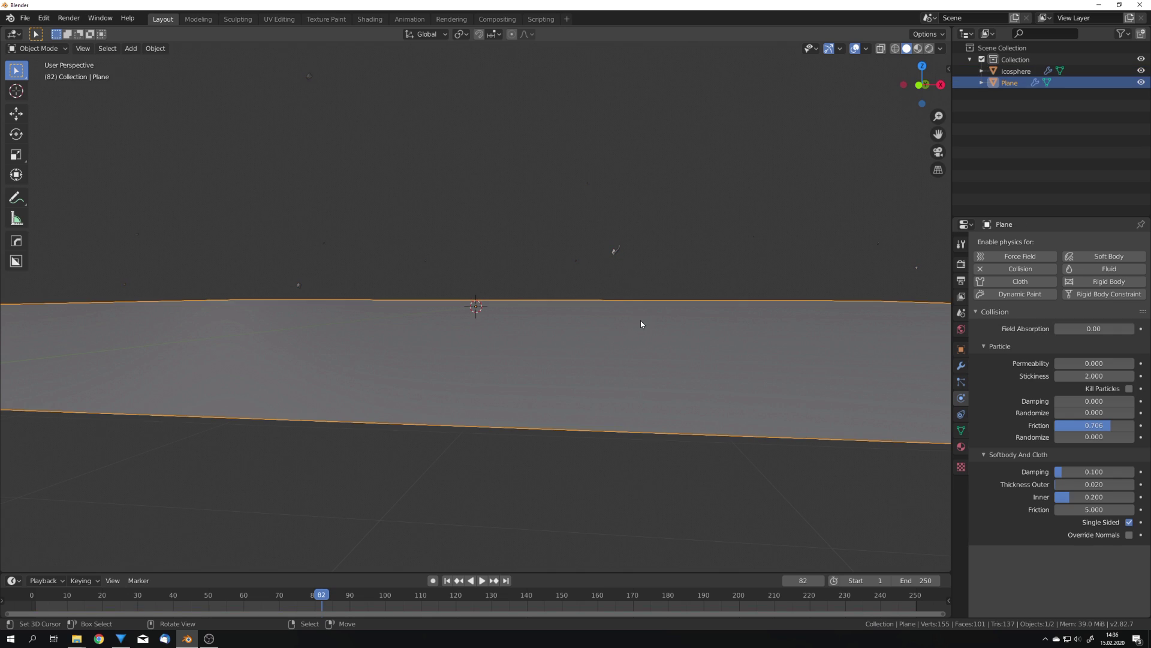
click(1087, 375)
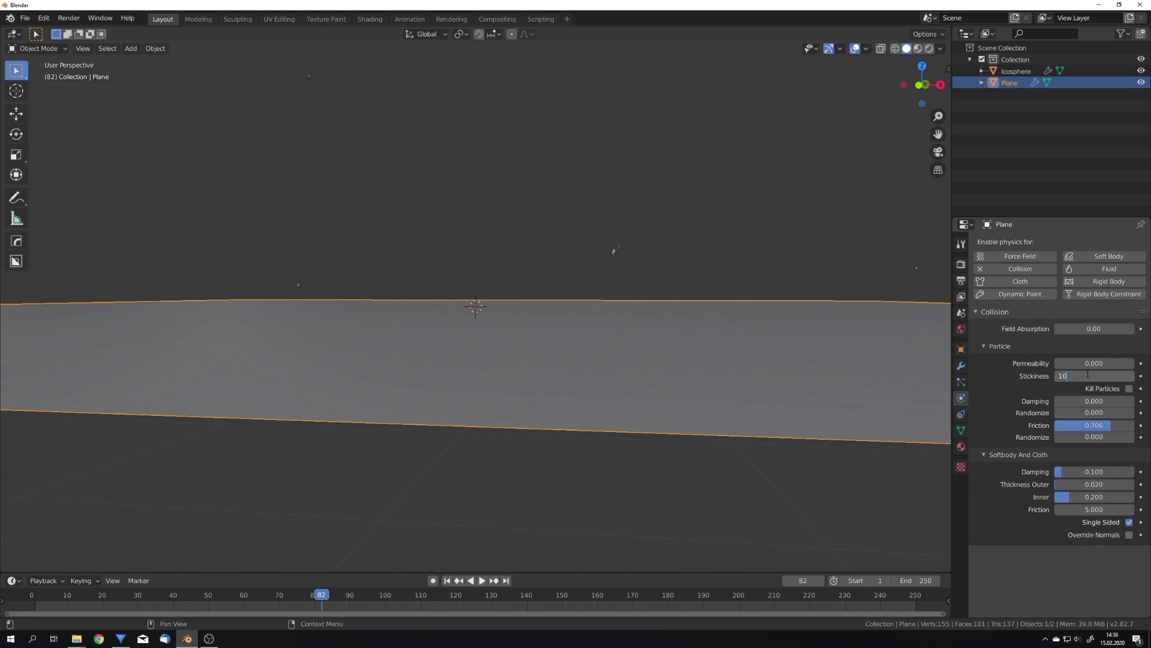
key(Return)
Replay the explosion with the icosphere selected to check how its shards land on the plane.
key(space)
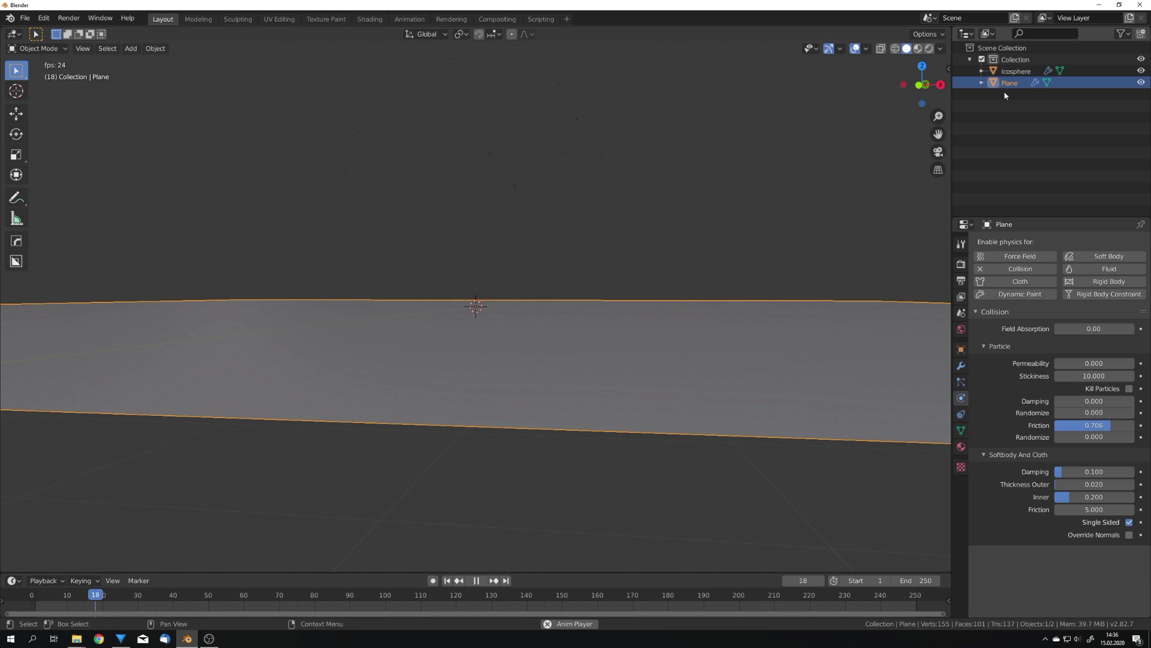
click(1012, 71)
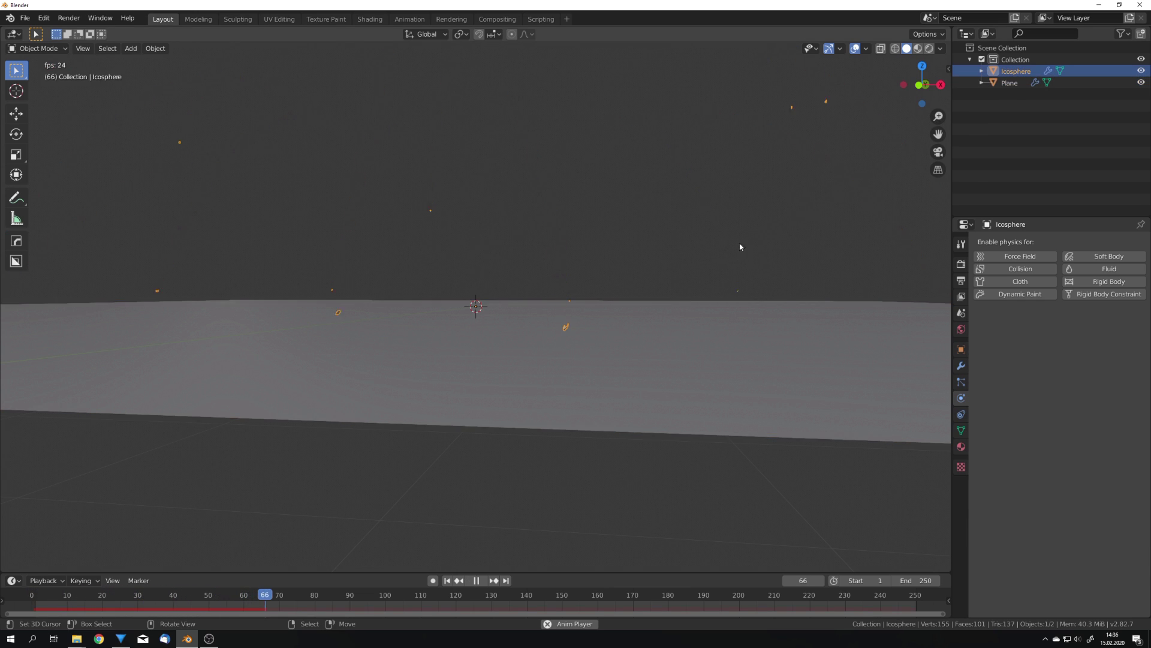
middle_drag(739, 247, 644, 340)
key(space)
Apply Quick Smoke to the icosphere at the first frame, keeping the domain type Gas.
key(shift+Left)
key(F3)
text(quick)
key(Down)
key(Down)
key(Up)
key(Up)
key(Return)
scroll(584, 334, up, 4)
middle_drag(578, 326, 543, 344)
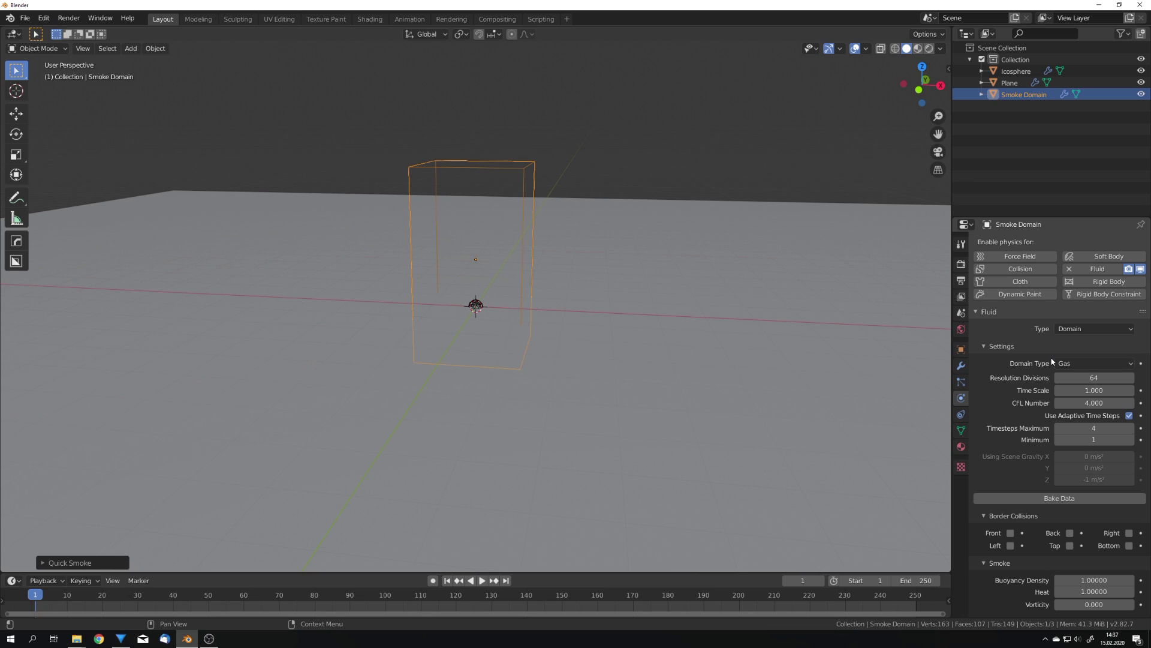
click(1090, 363)
click(1083, 378)
scroll(1055, 350, down, 2)
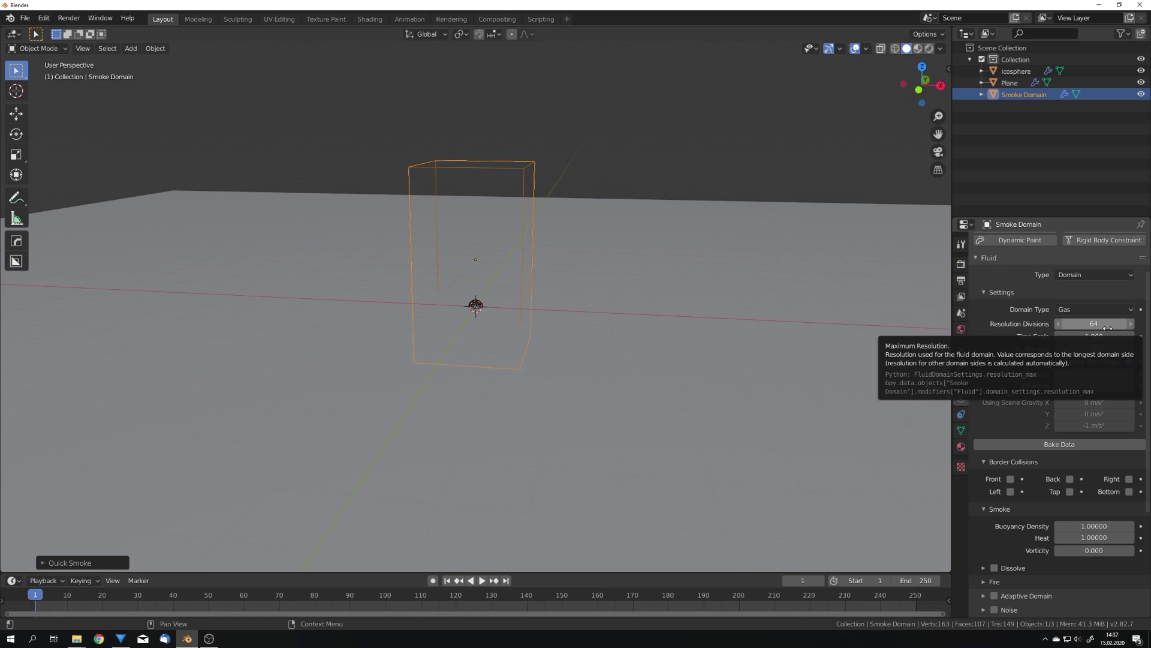
Clear the scale and location of the smoke domain.
middle_drag(686, 292, 597, 278)
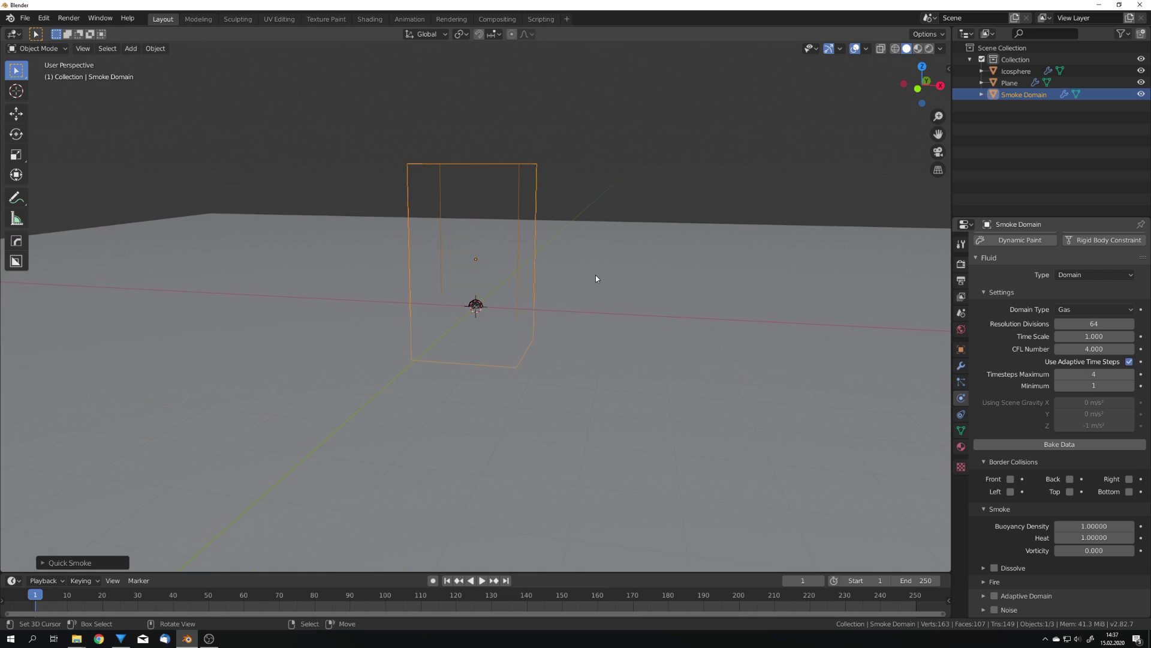
key(alt+s)
key(alt+g)
scroll(545, 322, down, 5)
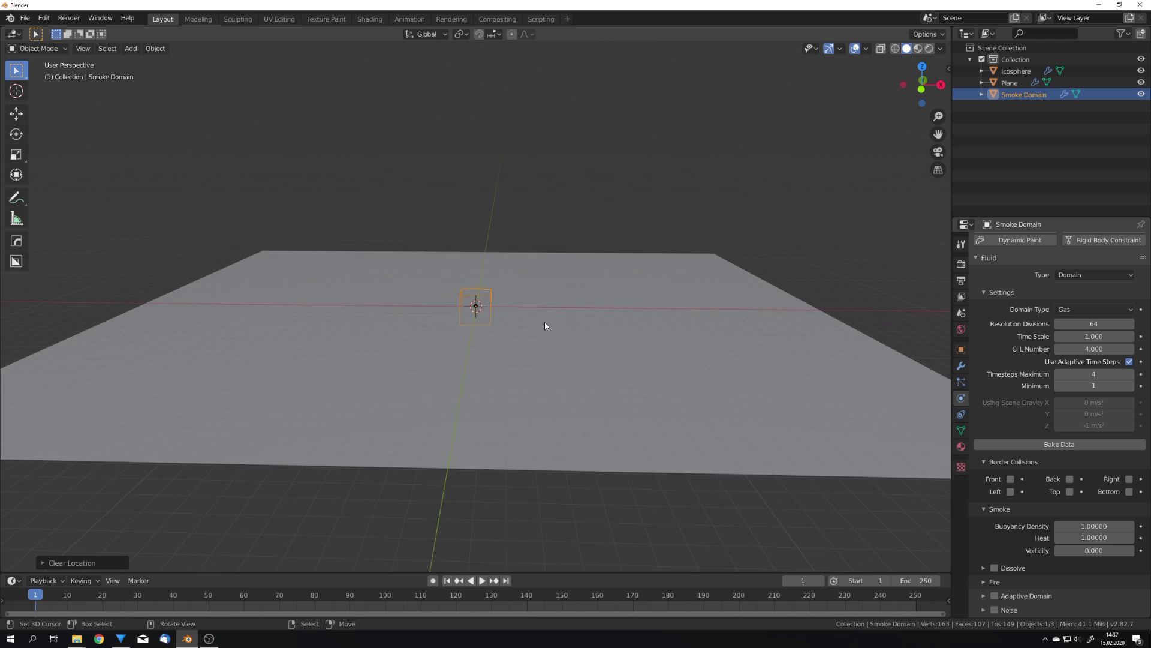
Enlarge the smoke domain to enclose the explosion and raise it along Z until its base sits just below the ground.
middle_drag(544, 322, 515, 335)
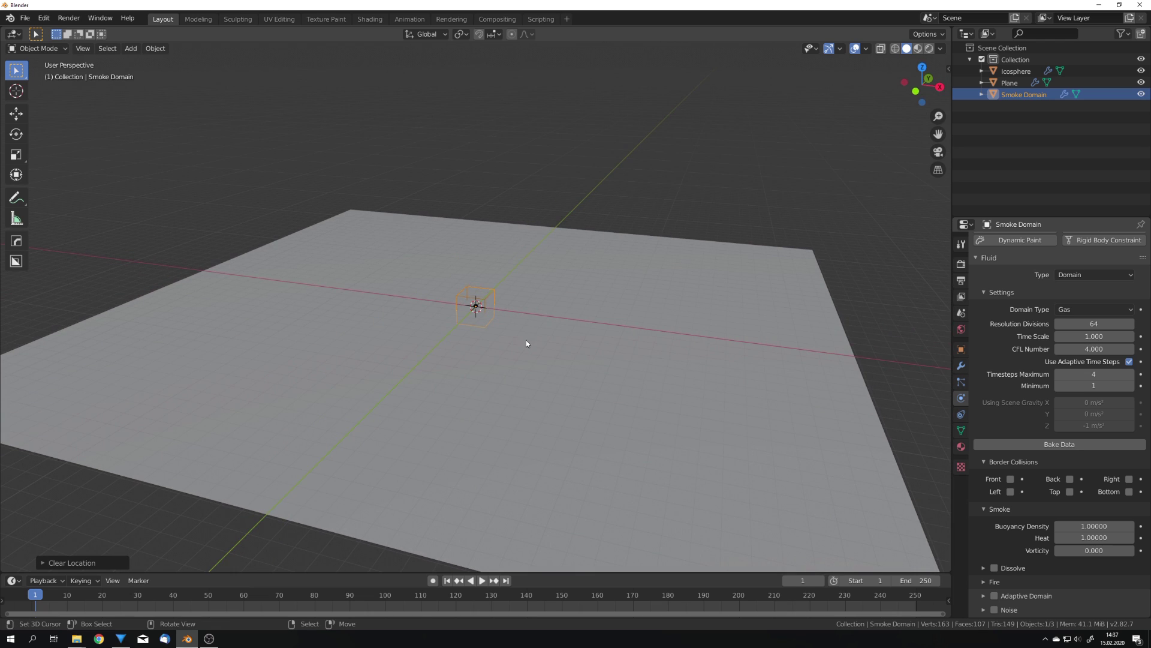
key(s)
click(909, 398)
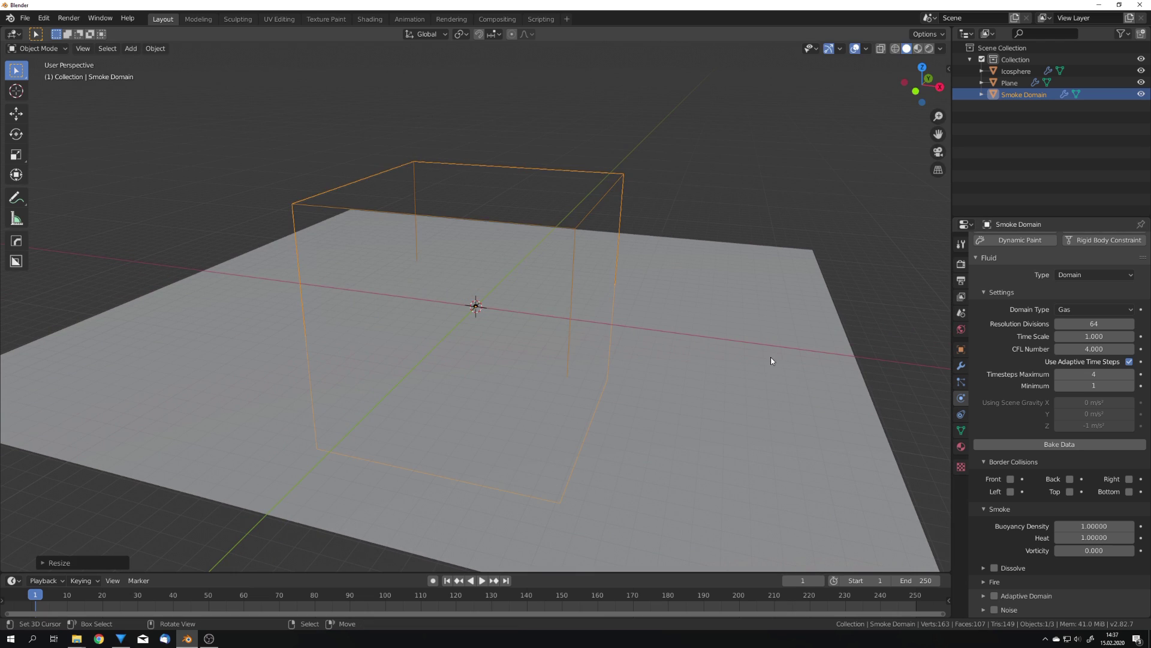
key(KP_1)
key(s)
click(780, 375)
key(g)
key(z)
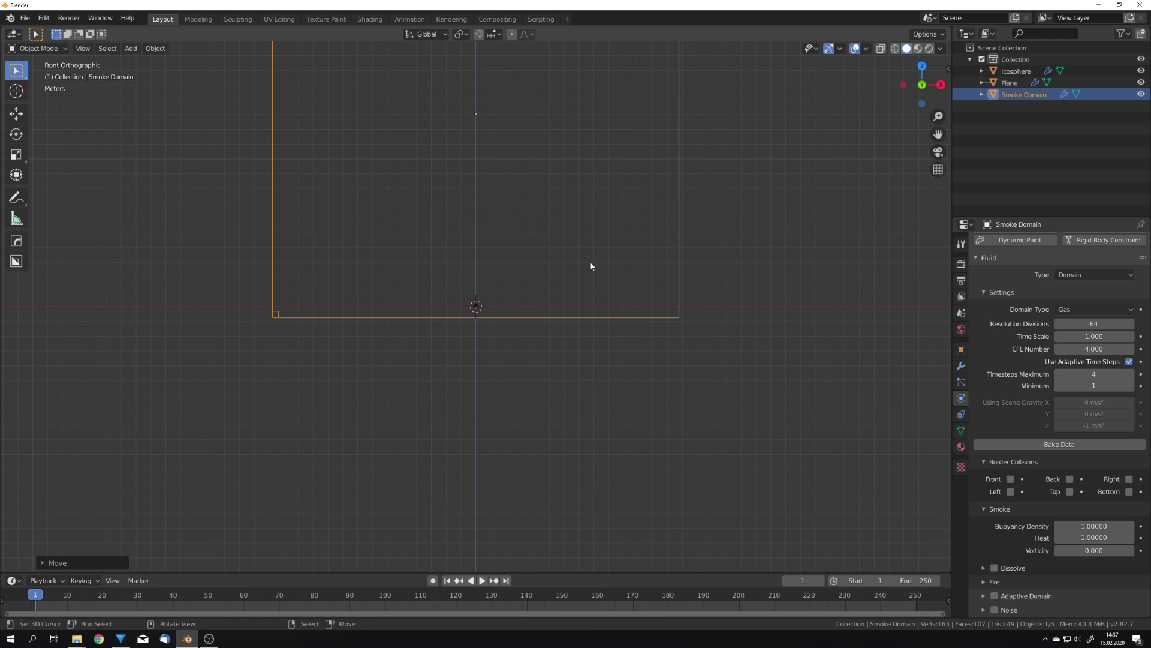
Play the explosion up to frame 60 in front view to check whether the shards stay inside the smoke domain.
key(space)
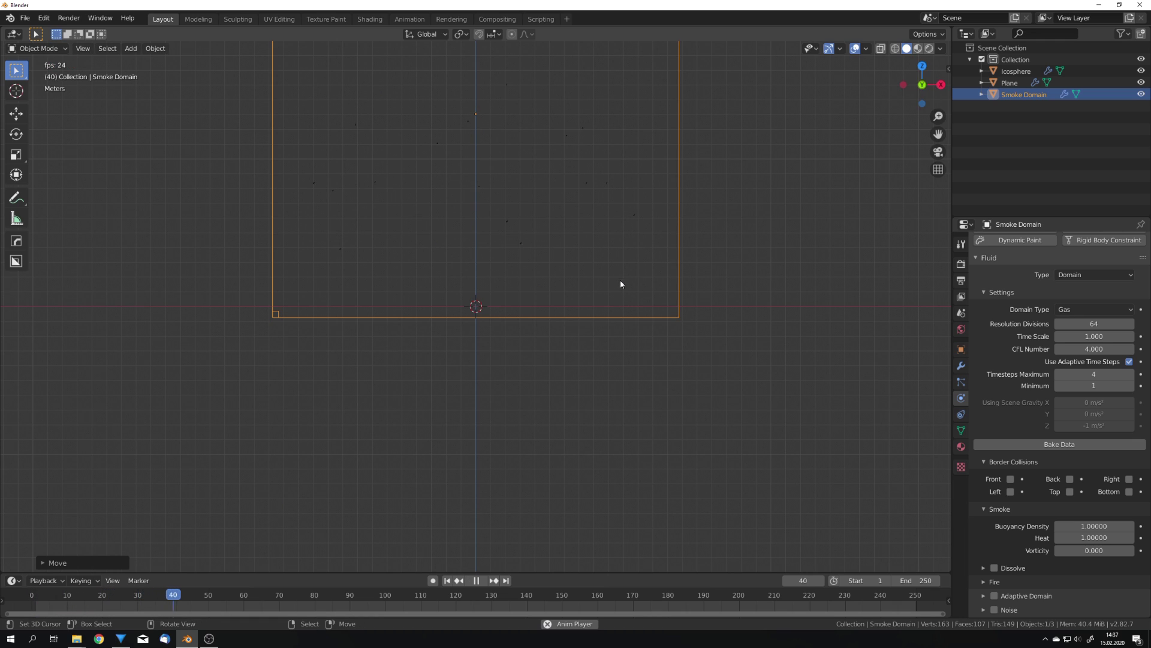
key(space)
scroll(708, 312, up, 3)
scroll(731, 315, down, 5)
Shrink the smoke domain to about 0.96 of its size and move it up along Z to just below ground level.
key(s)
click(801, 350)
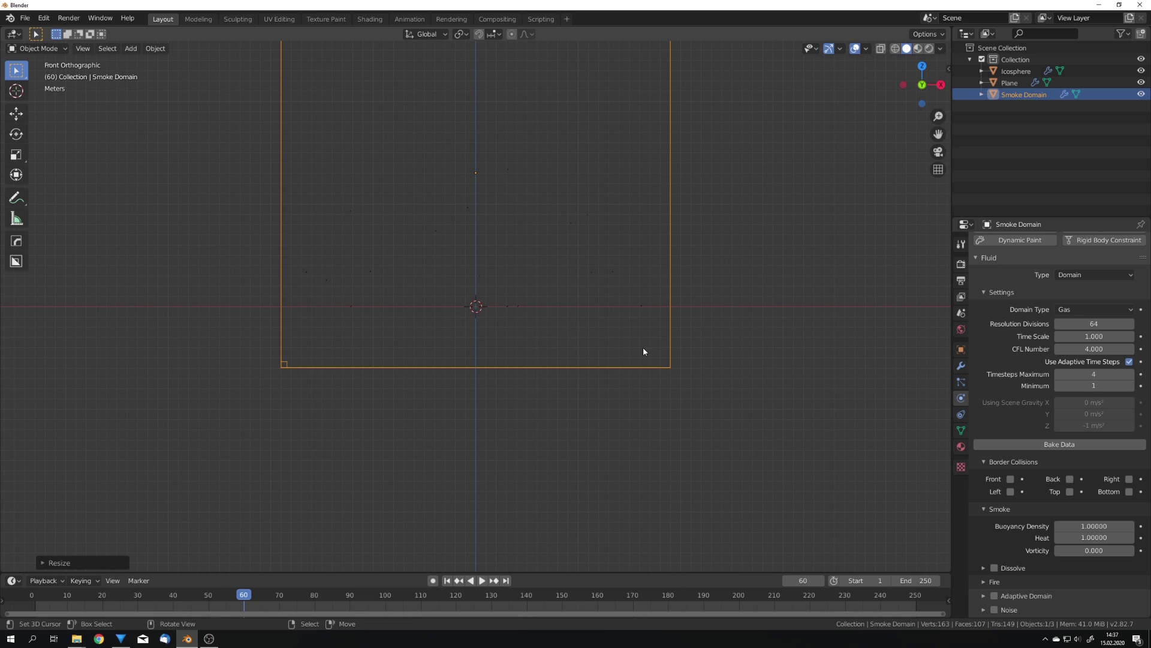
key(g)
key(z)
click(658, 290)
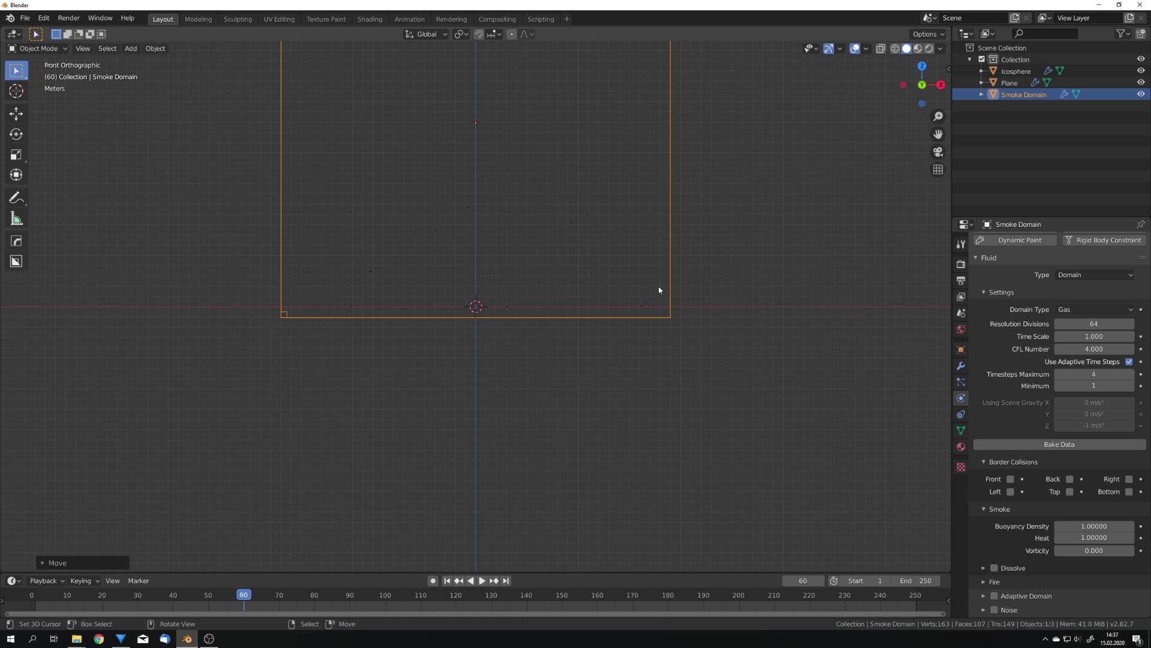
Enable Adaptive Domain for the smoke domain.
middle_drag(659, 290, 621, 321)
scroll(627, 324, up, 4)
click(995, 595)
scroll(691, 398, down, 4)
Set the icosphere's fluid flow type to Fire + Smoke with Inflow as its flow behavior.
middle_drag(689, 399, 533, 375)
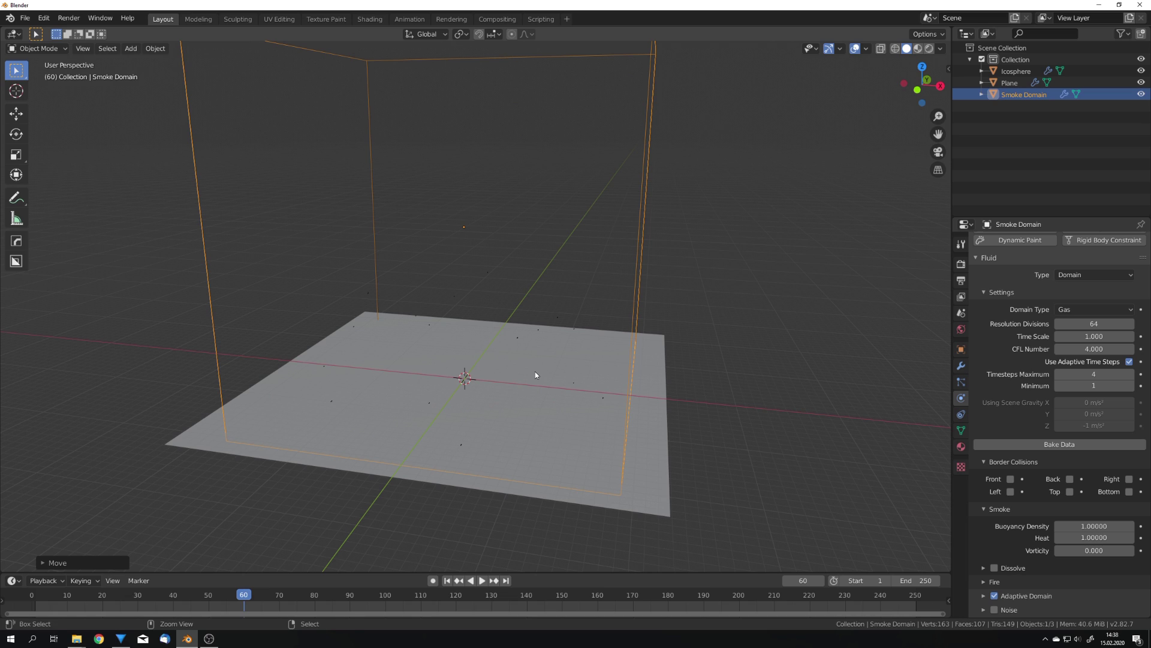
scroll(534, 372, up, 4)
right_click(675, 324)
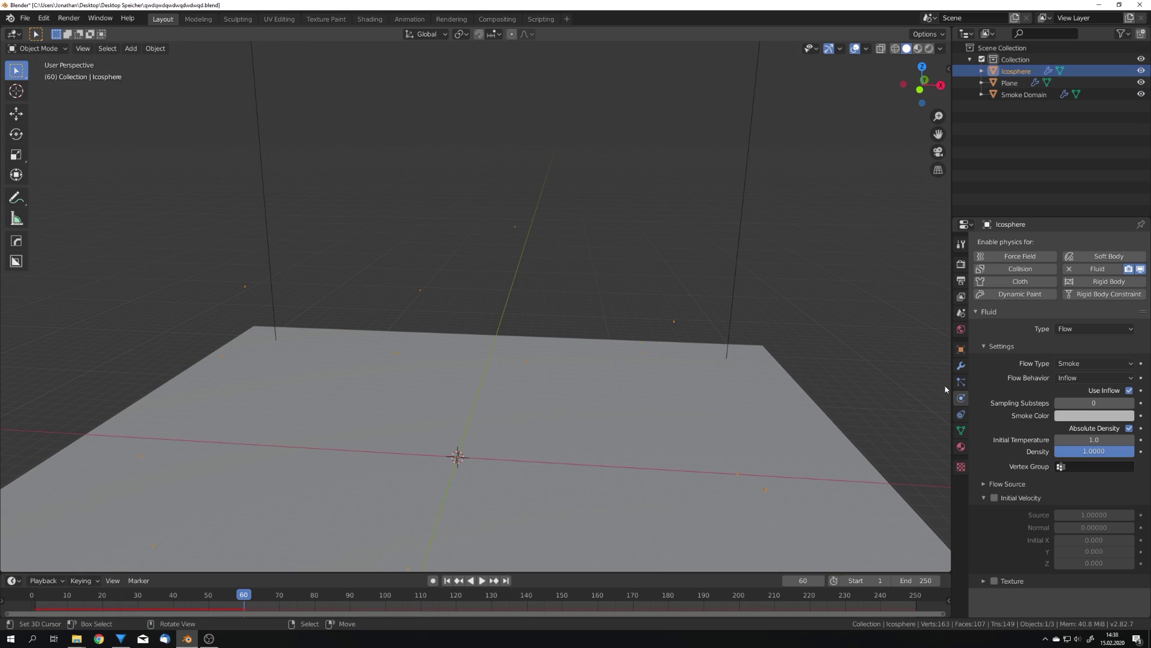
click(1071, 363)
click(1082, 390)
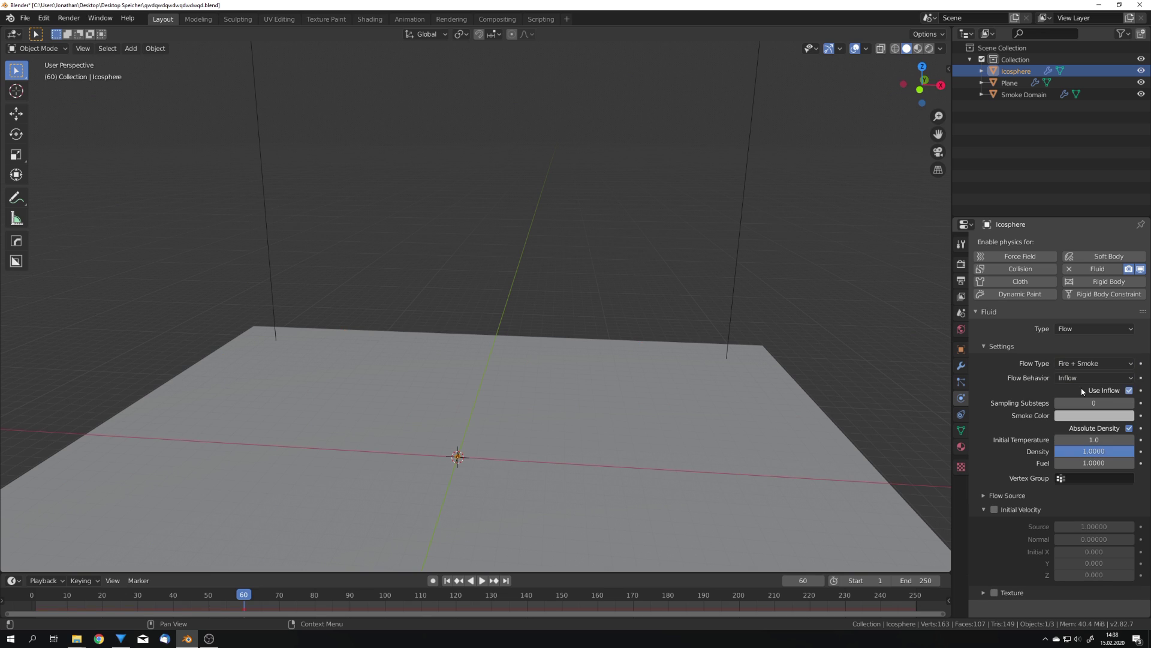
click(1073, 378)
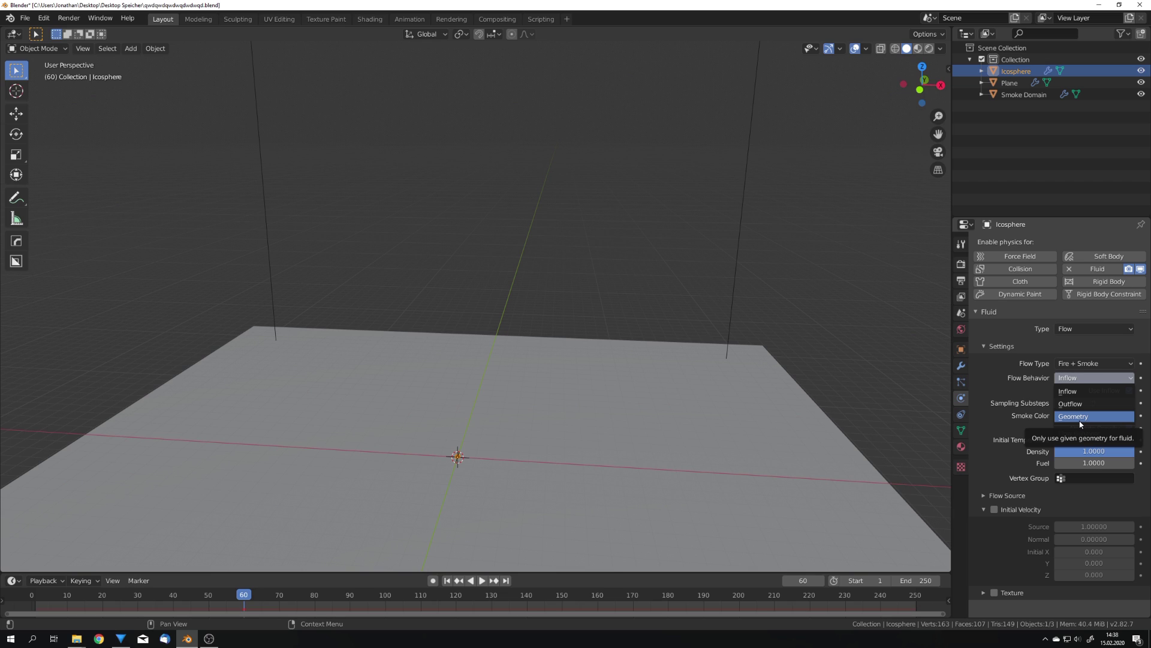
click(1079, 391)
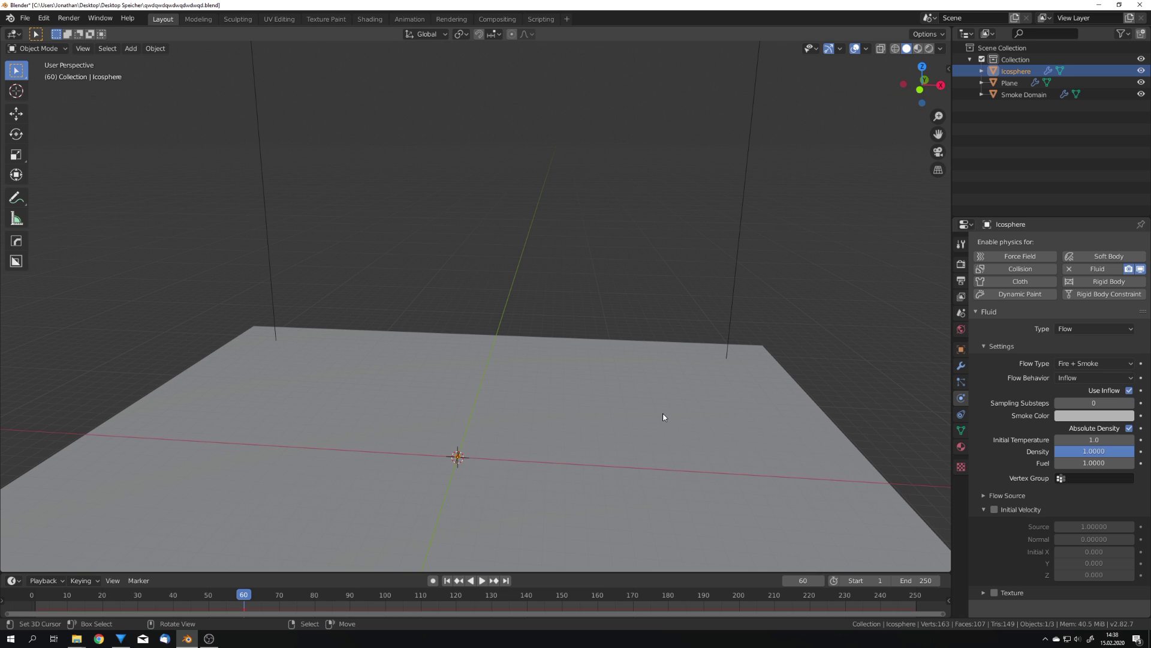
Use the icosphere's ParticleSettings particle system as its flow source and enable Initial Velocity.
scroll(663, 417, down, 4)
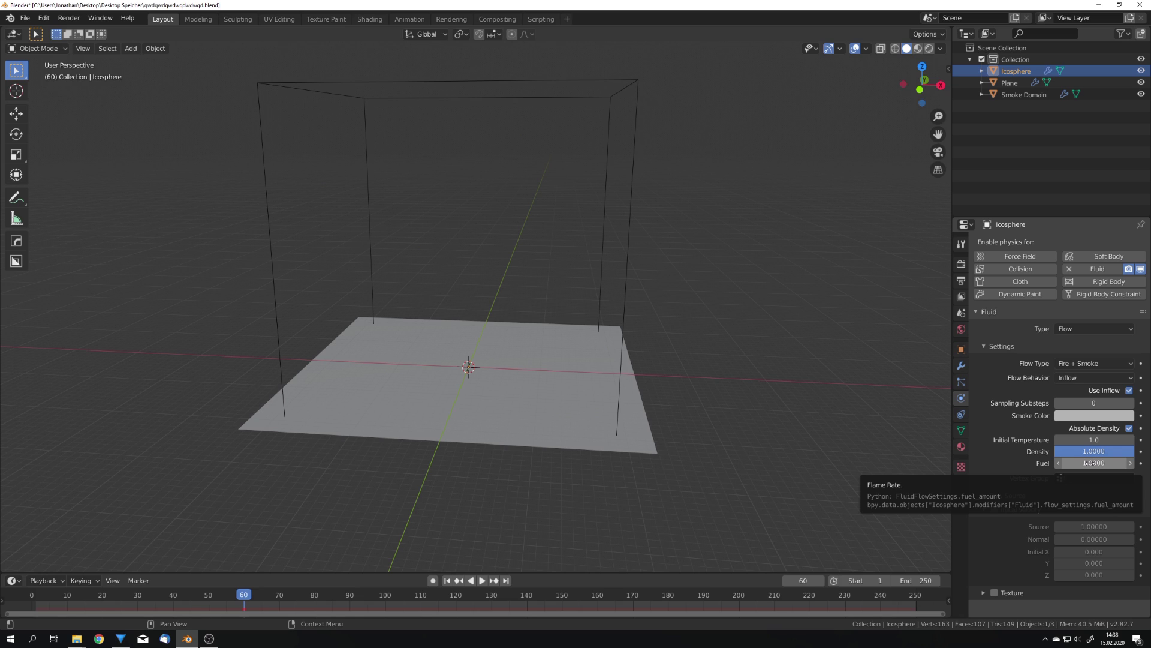
middle_drag(827, 449, 803, 453)
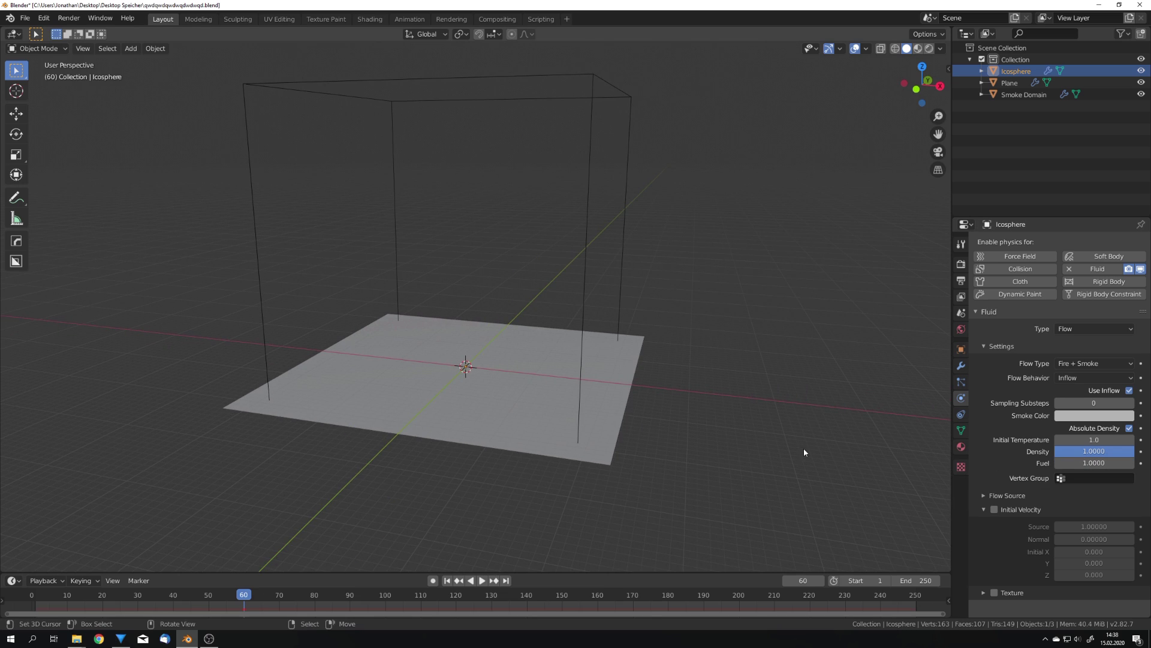
click(1004, 495)
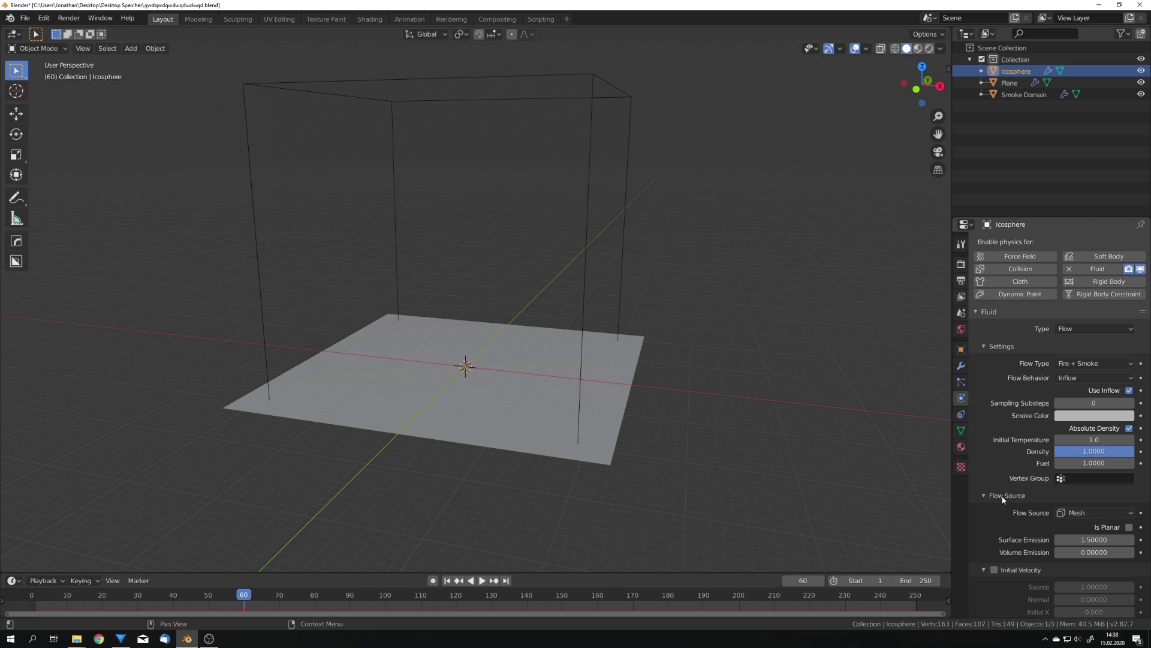
click(1092, 512)
click(1083, 538)
click(1079, 525)
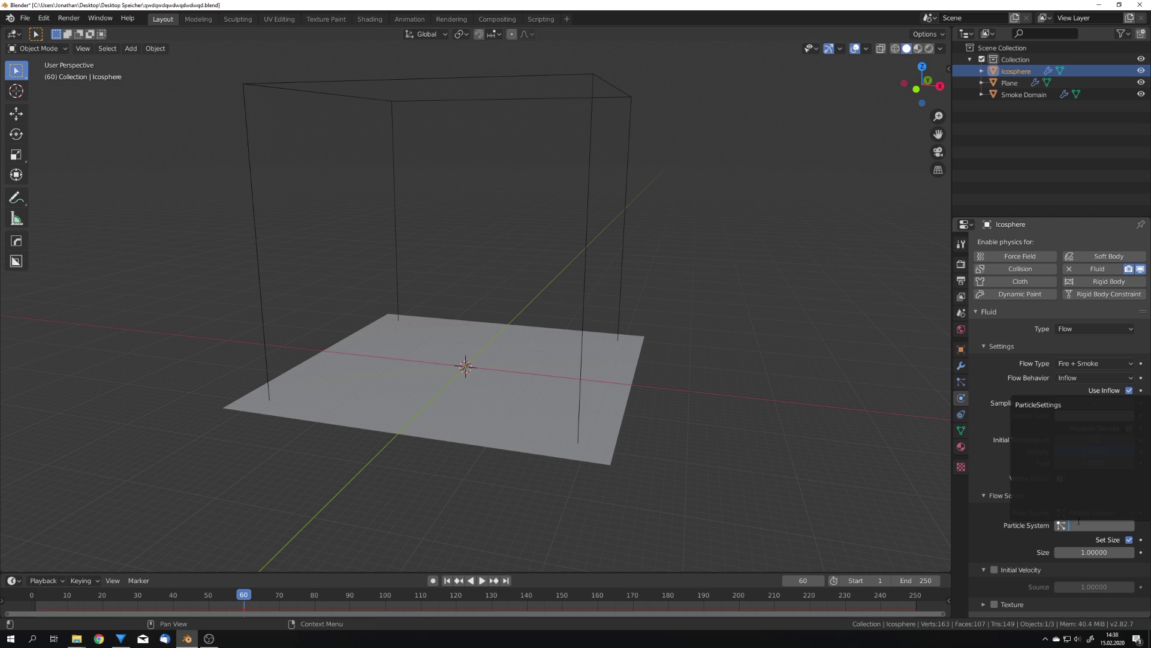
click(1040, 404)
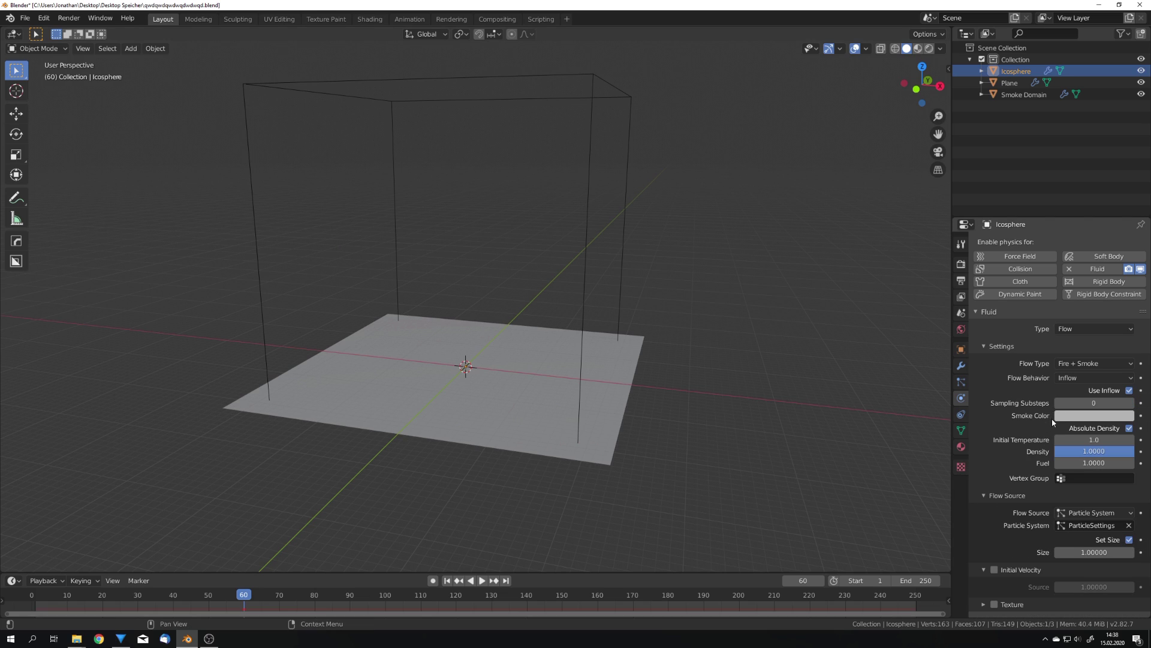
click(994, 570)
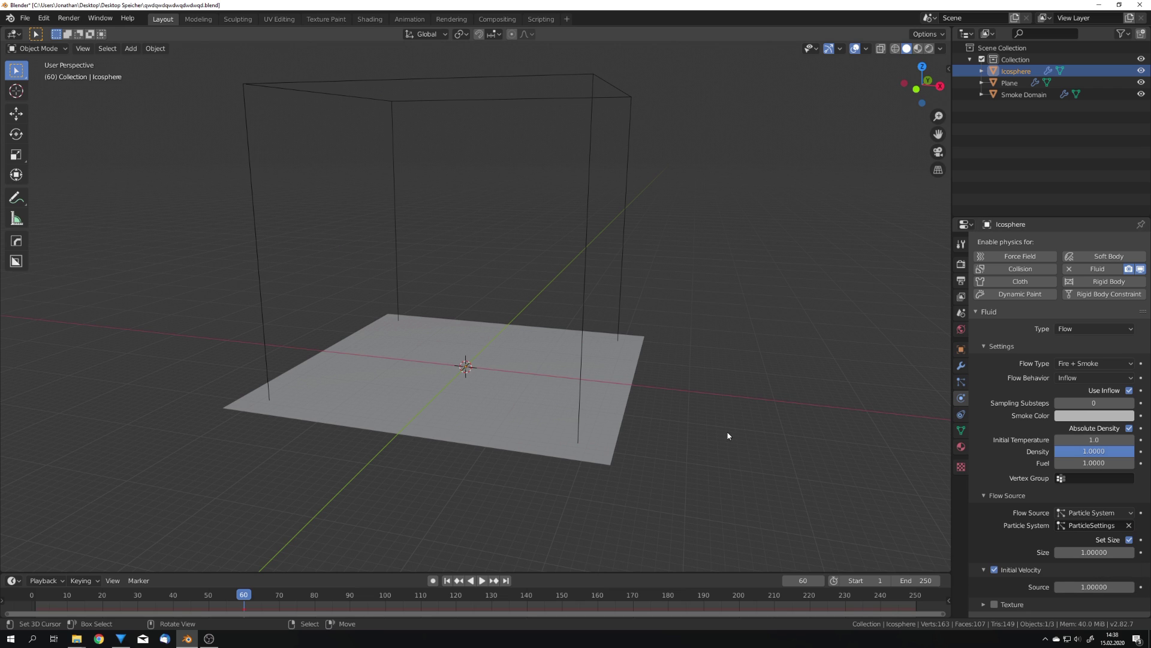
Play the simulation from the first frame with the smoke domain selected to check the particle emission.
middle_drag(655, 432, 748, 440)
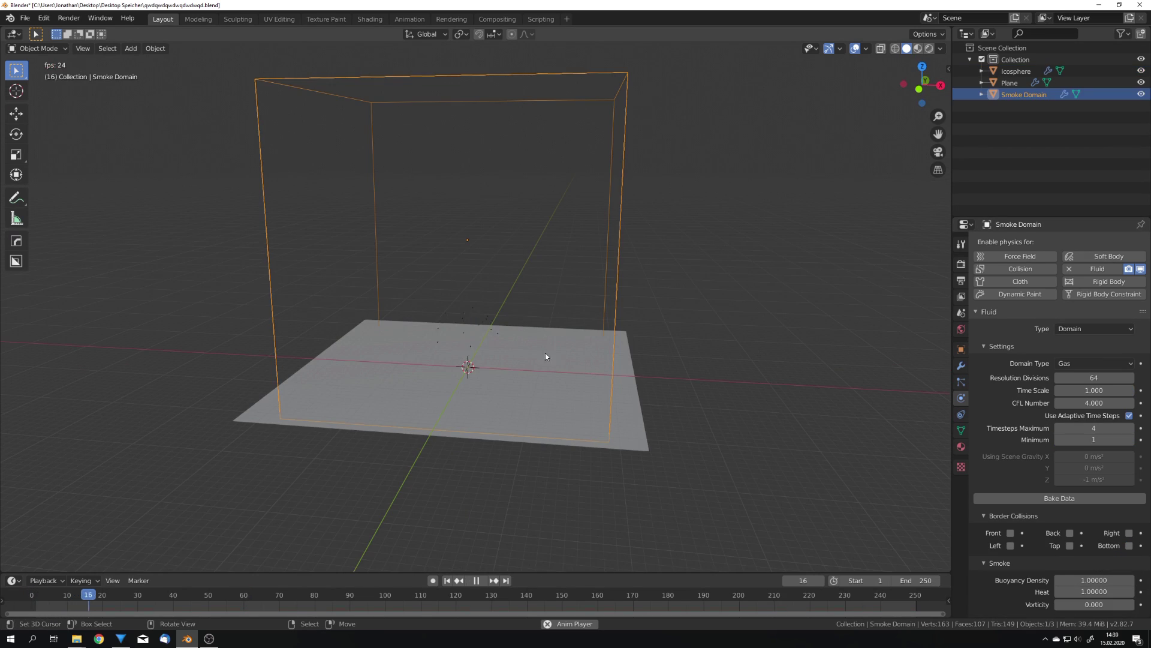
scroll(545, 354, up, 5)
middle_drag(535, 365, 553, 355)
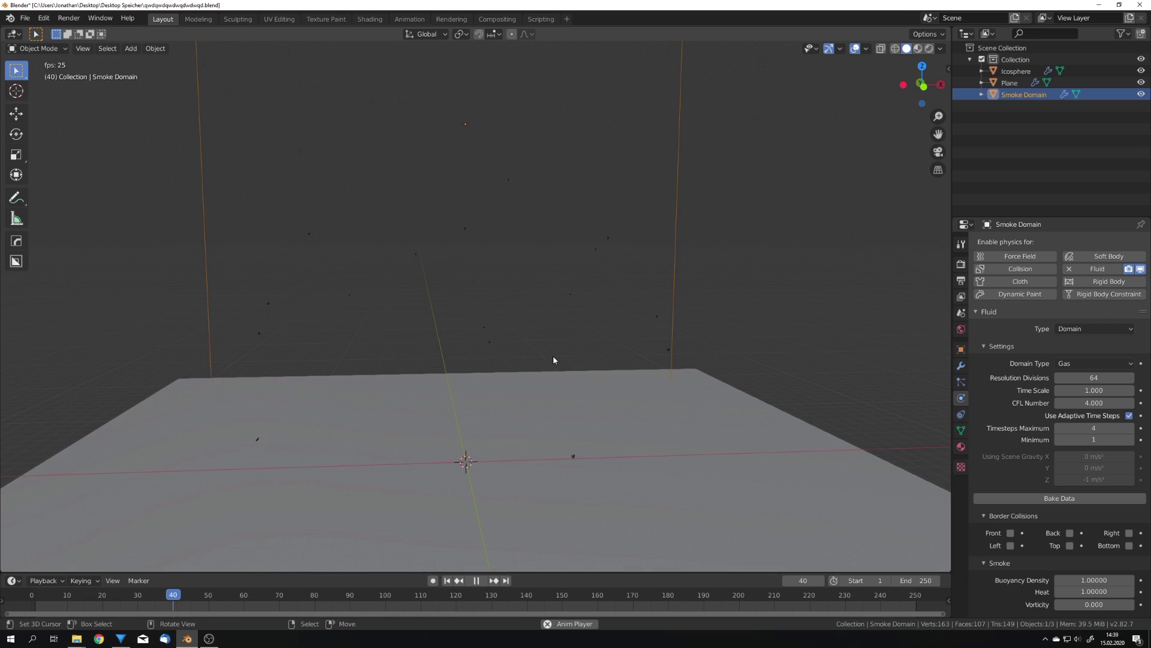
key(space)
scroll(554, 360, down, 3)
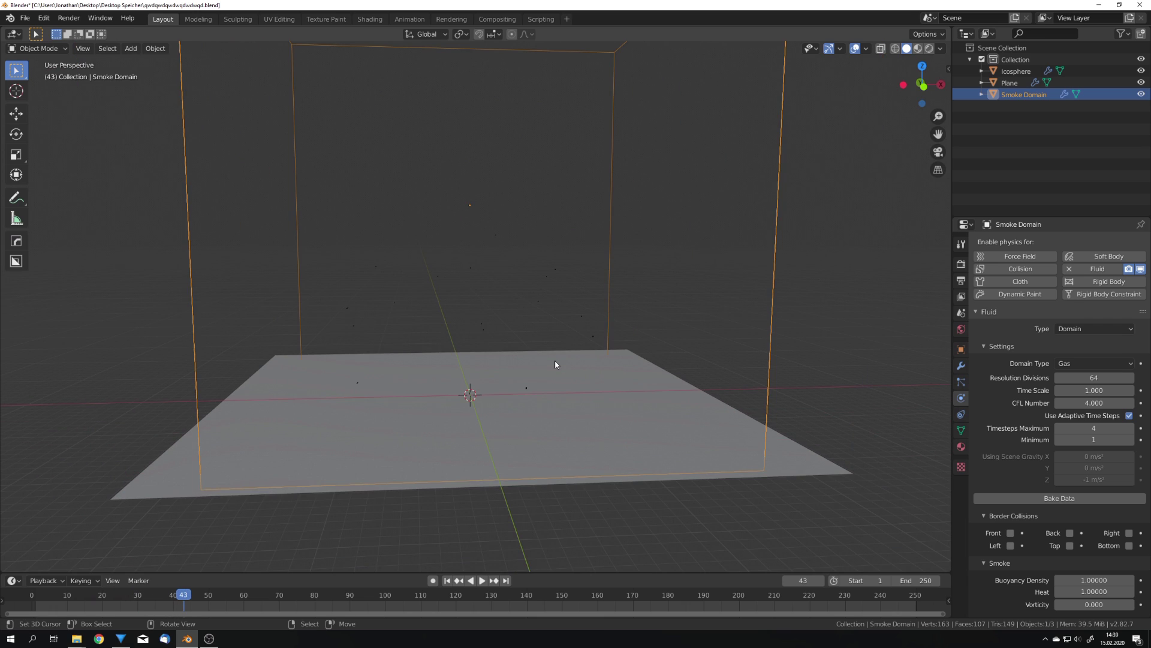
Set the smoke domain's cache type to Replay and play the simulation from the first frame.
scroll(1009, 405, down, 5)
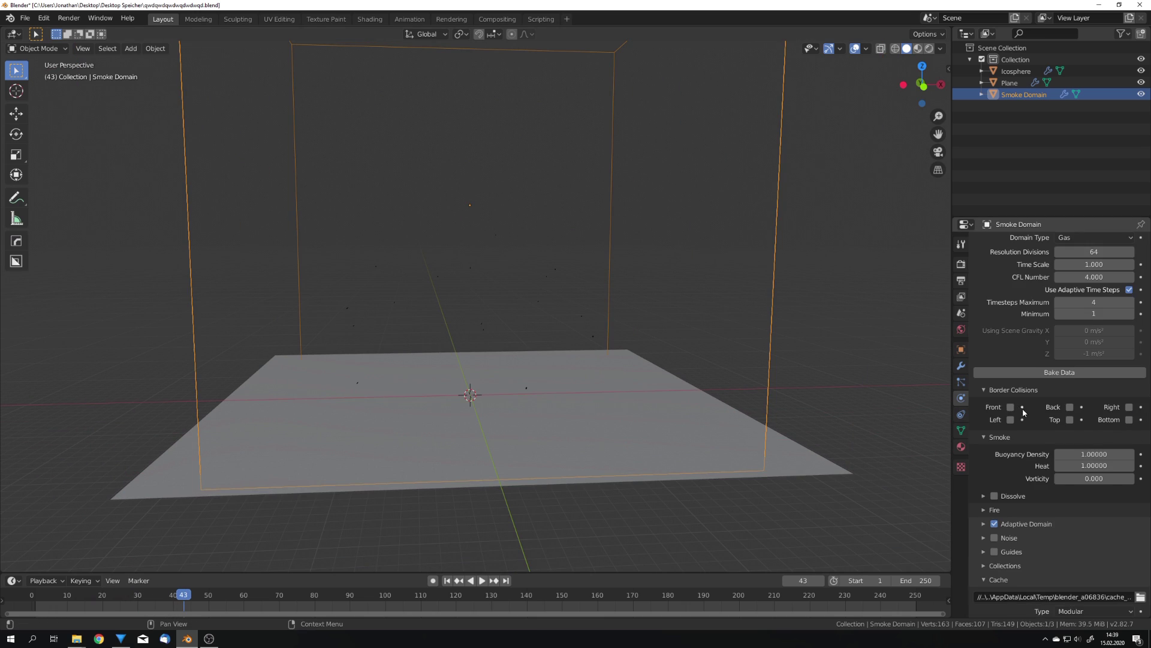
scroll(1023, 408, down, 4)
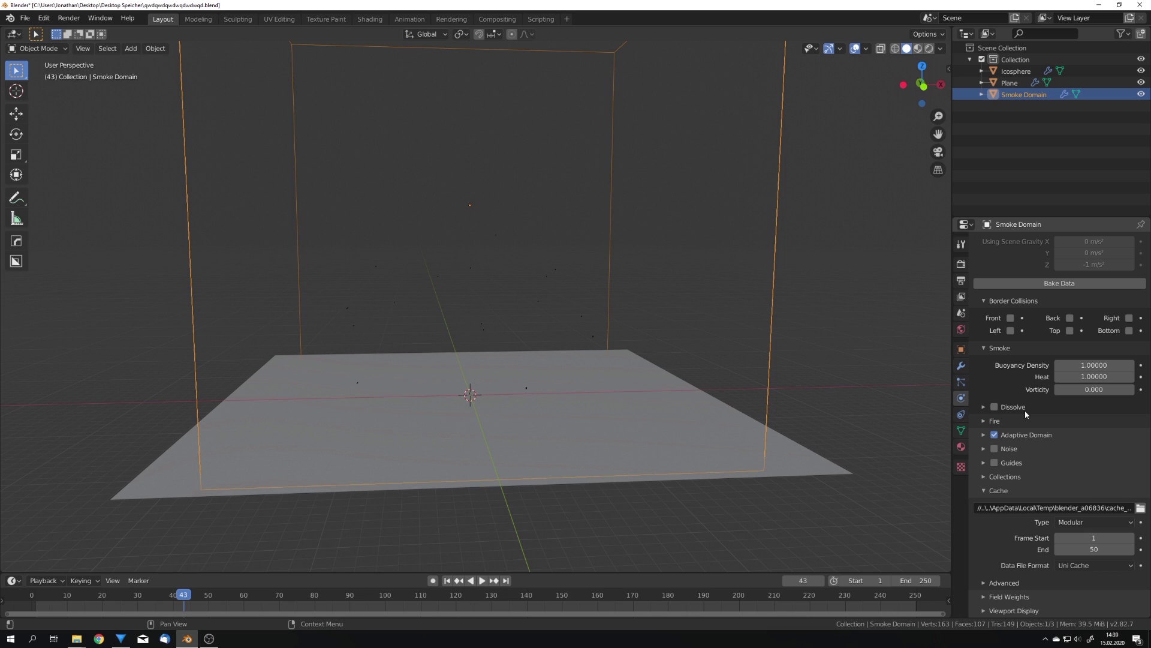
click(1078, 522)
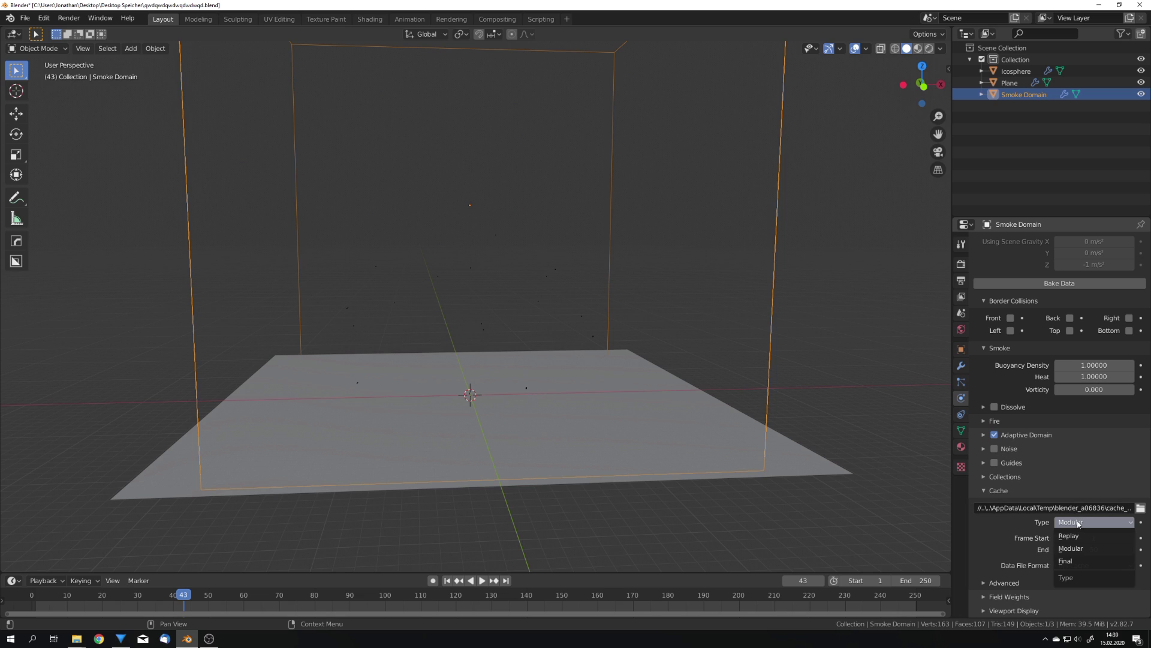
click(1063, 537)
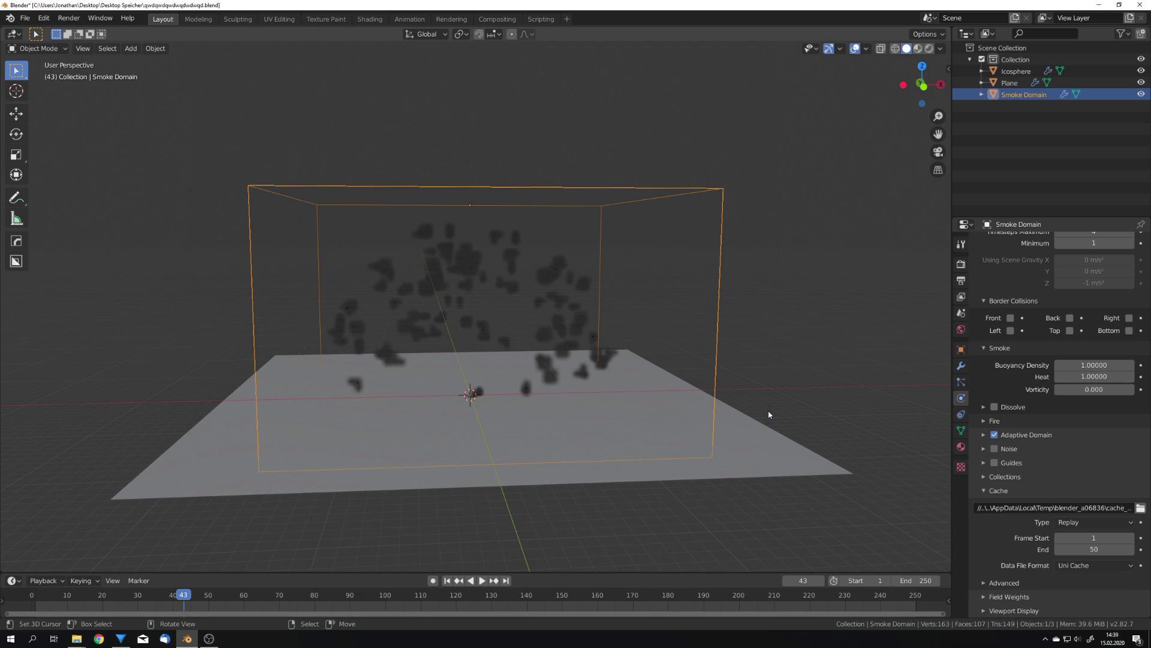
key(shift+Left)
key(space)
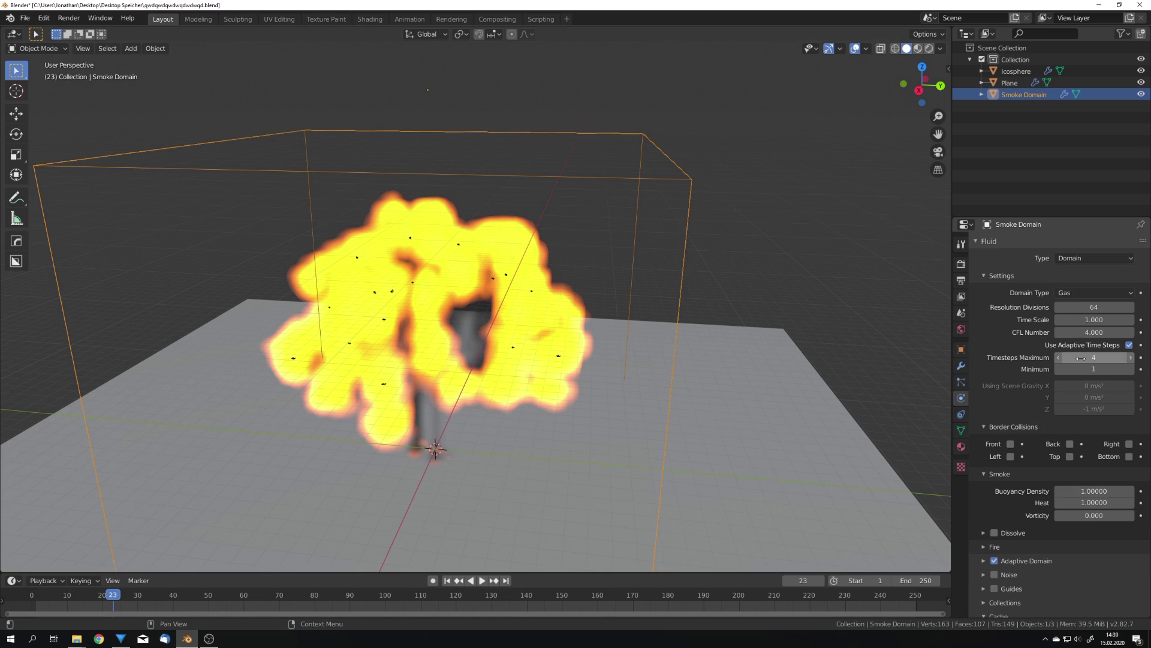
Set the smoke domain's Resolution Divisions to 128.
scroll(1080, 358, up, 3)
double_click(1095, 379)
text(128)
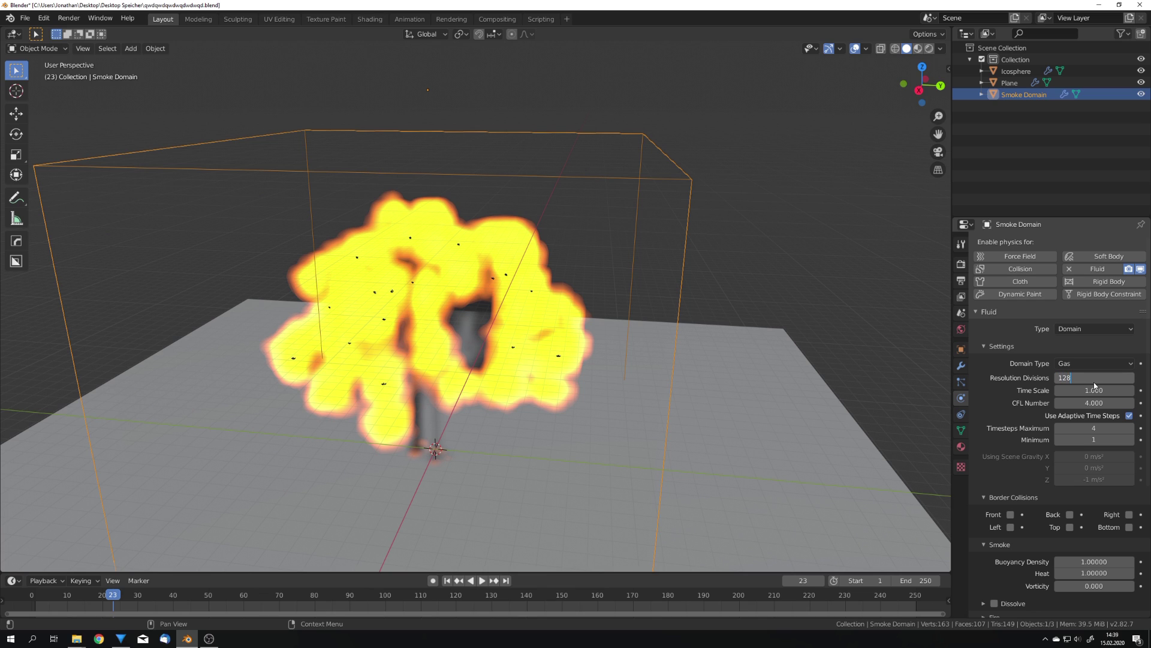
key(Return)
Play the higher-resolution simulation from the first frame, pausing to examine the fire and smoke from close up and from different angles.
scroll(657, 361, down, 3)
key(shift+Left)
key(space)
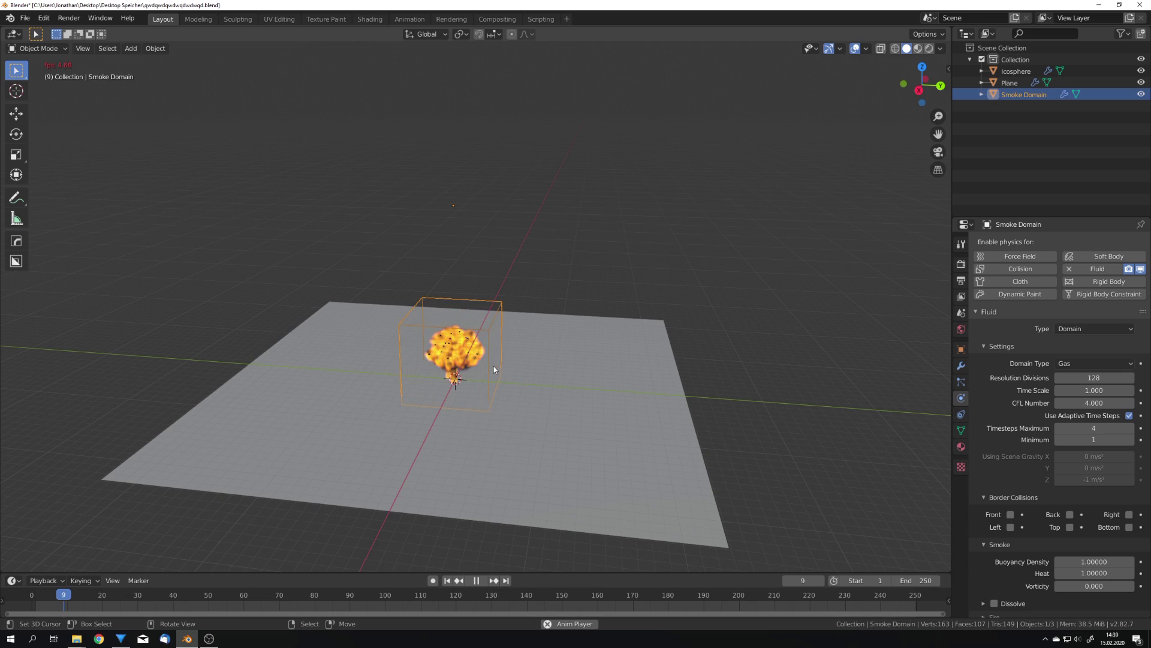
key(space)
middle_drag(469, 375, 514, 376)
scroll(515, 376, up, 6)
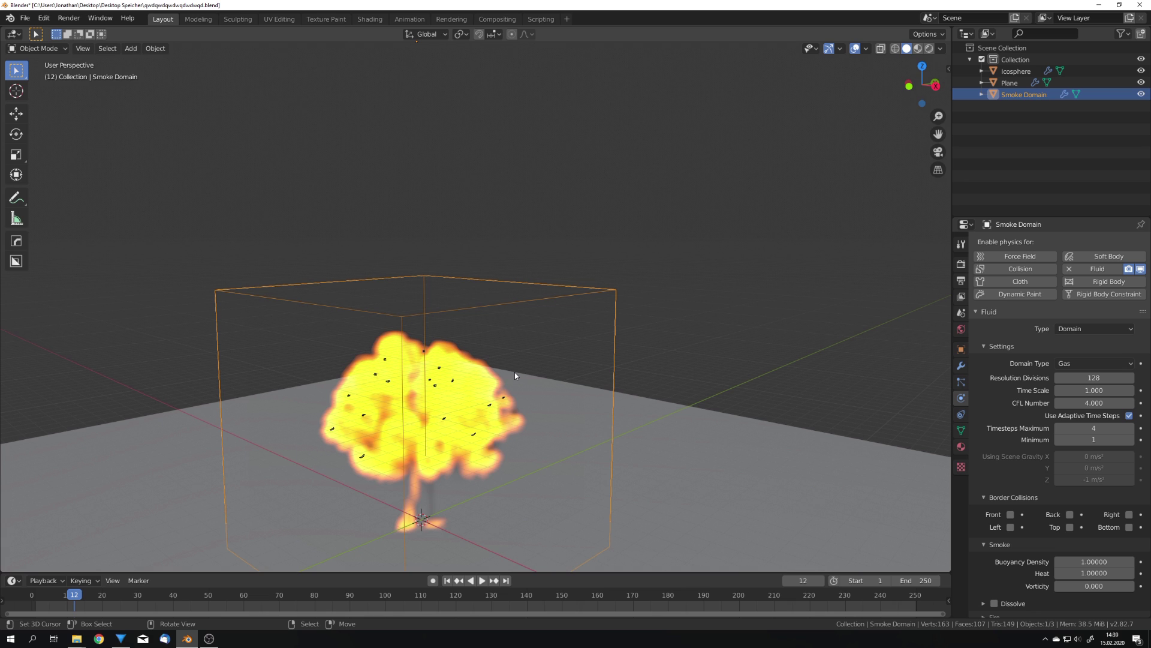
key(space)
scroll(595, 391, up, 2)
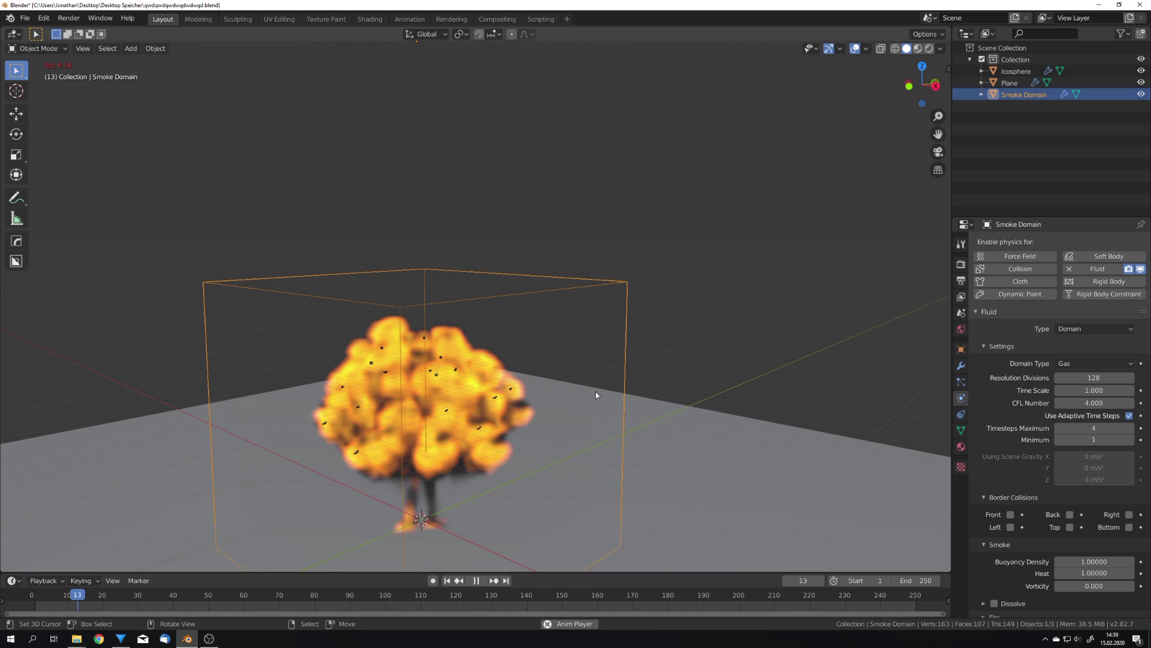
key(space)
middle_drag(590, 396, 576, 422)
scroll(541, 421, down, 4)
Enable Dissolve for the domain's smoke and set its dissolve time to 40.
scroll(1035, 444, down, 5)
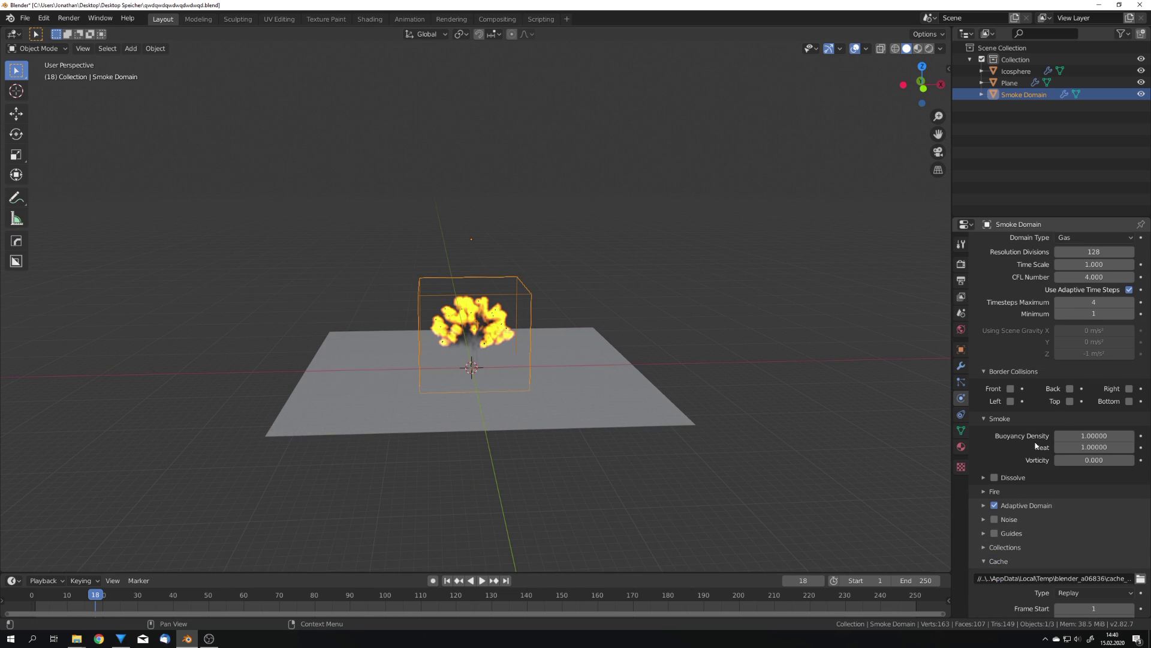
click(994, 478)
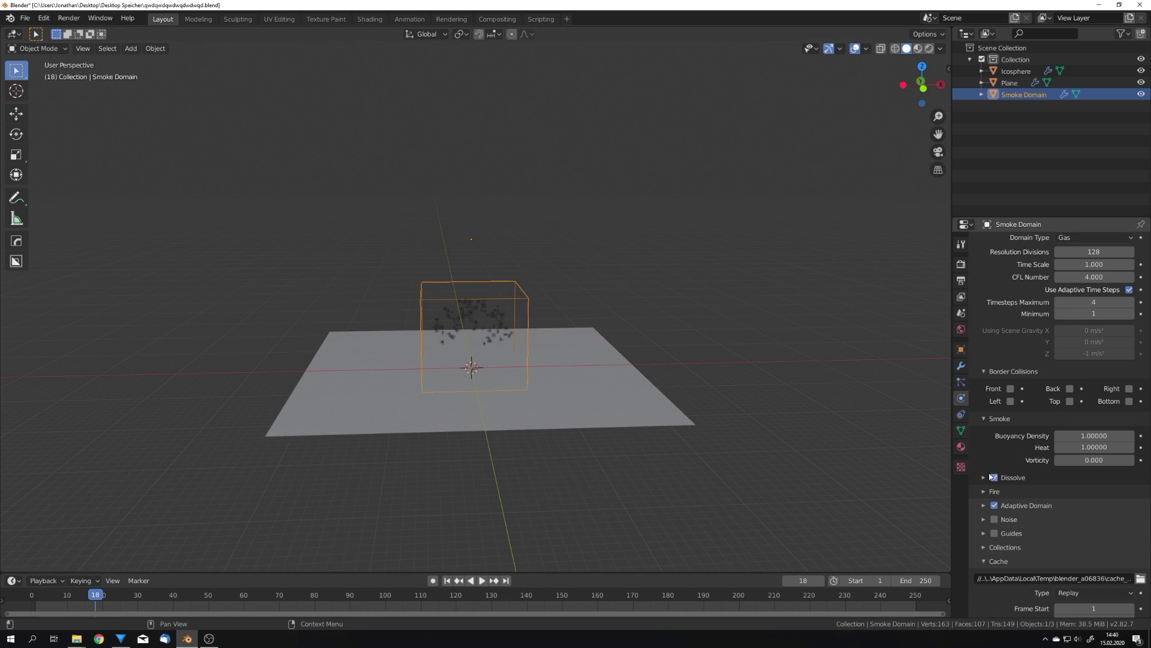
click(1023, 477)
click(1093, 495)
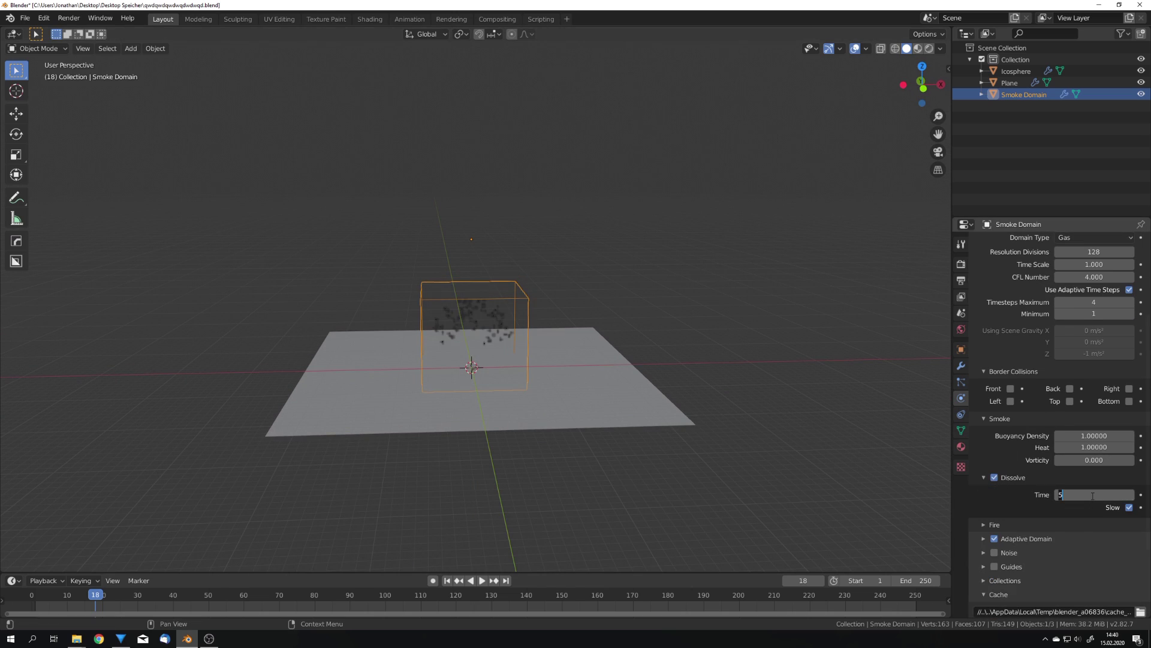
text(40)
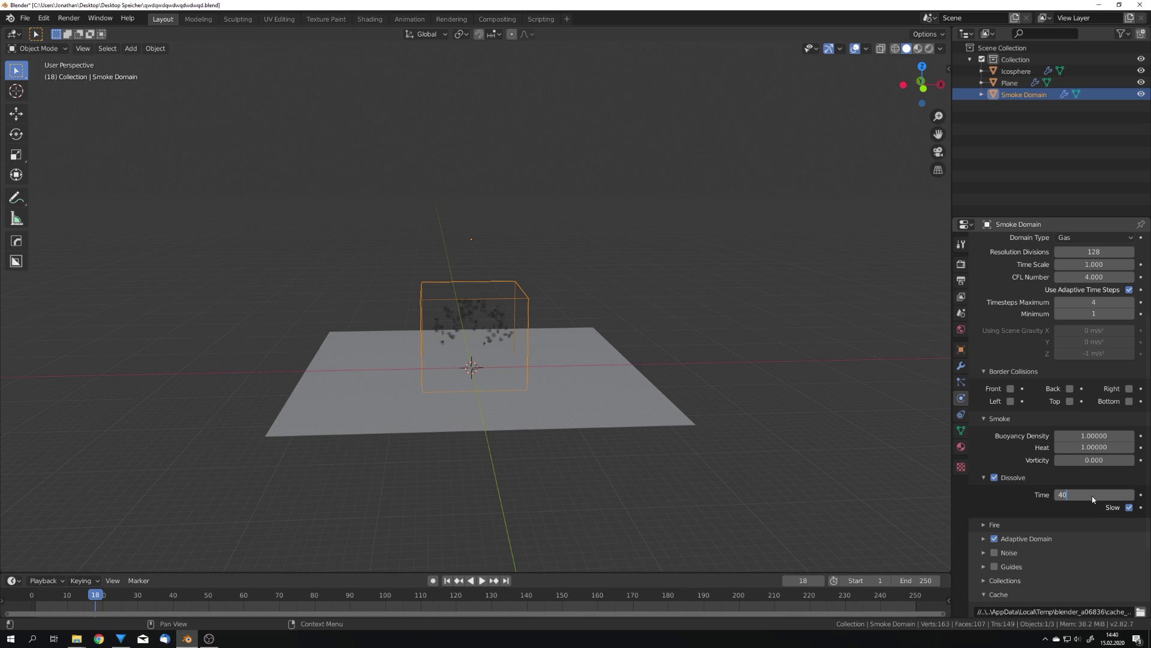
key(Return)
Play the simulation from the first frame to check the dissolving smoke, and save the file.
key(shift+Left)
key(space)
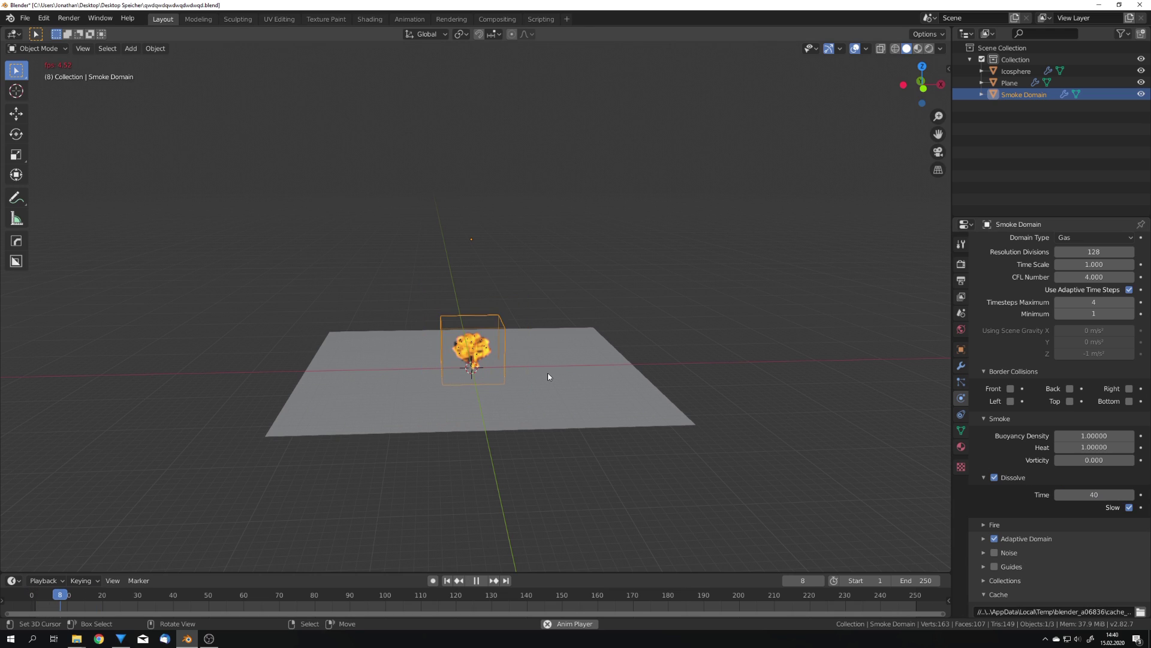
scroll(508, 392, up, 4)
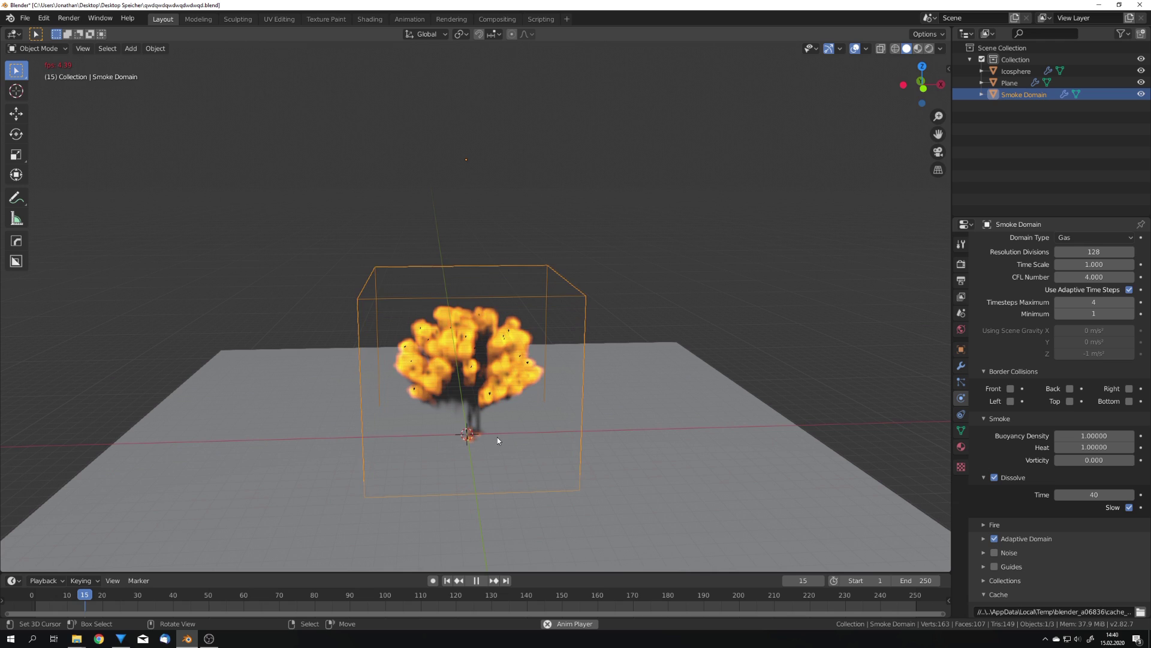
key(space)
scroll(518, 410, up, 1)
key(ctrl+s)
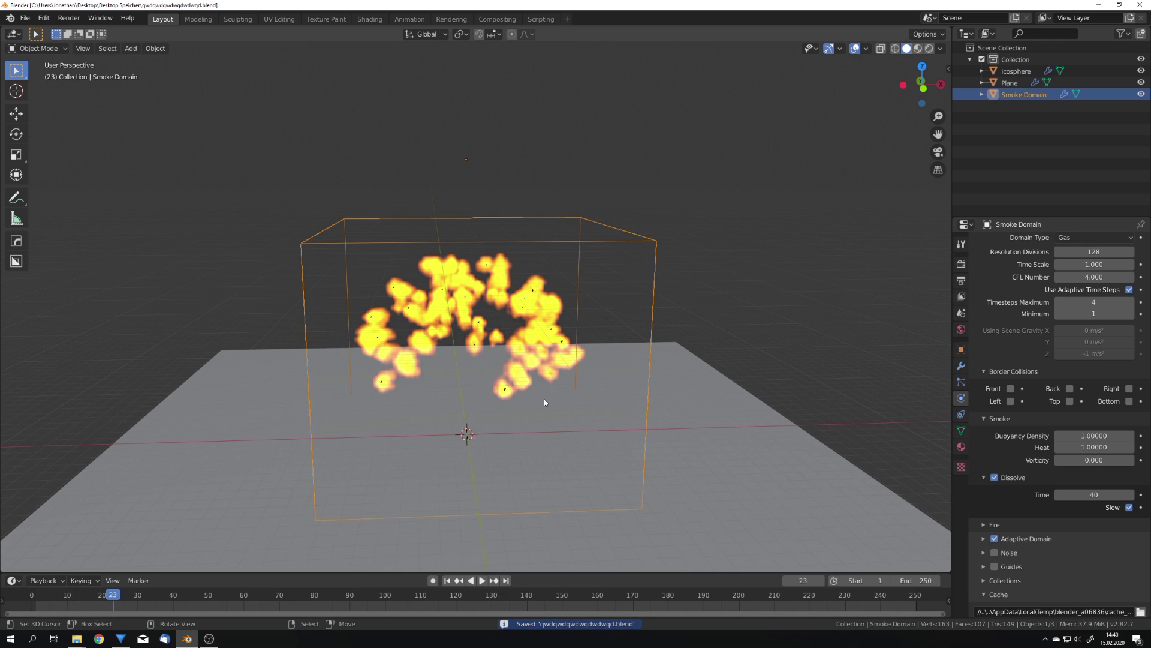
scroll(1011, 419, up, 1)
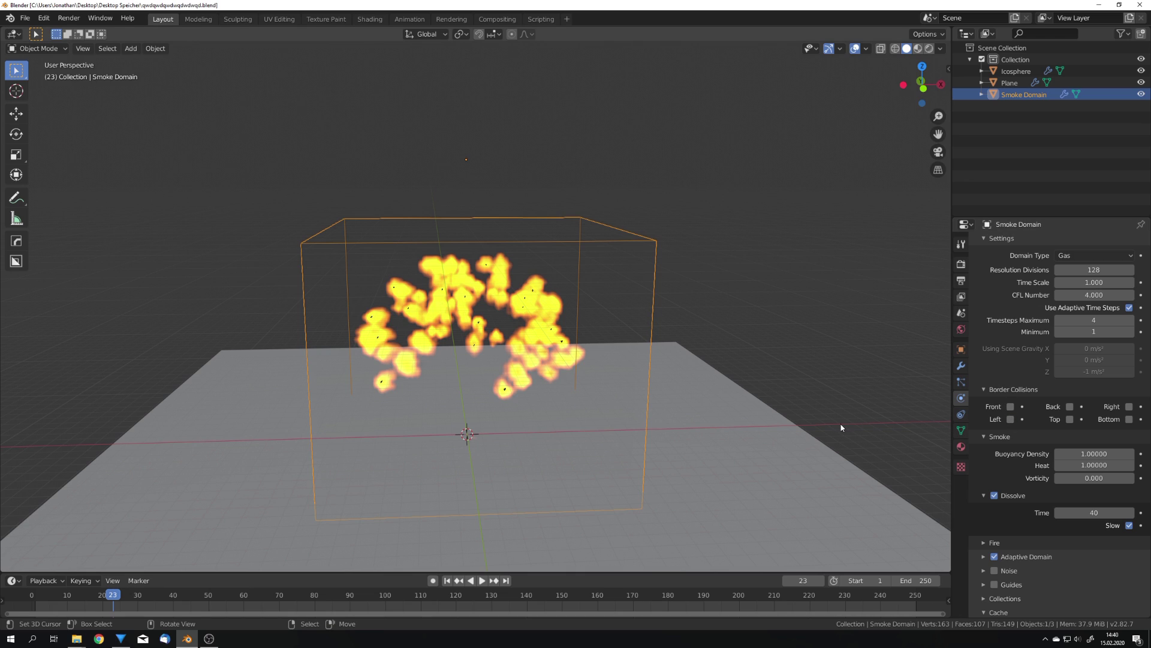
Try fluid physics on the ground plane as a Collision effector, and remove the fluid physics from the plane.
click(724, 408)
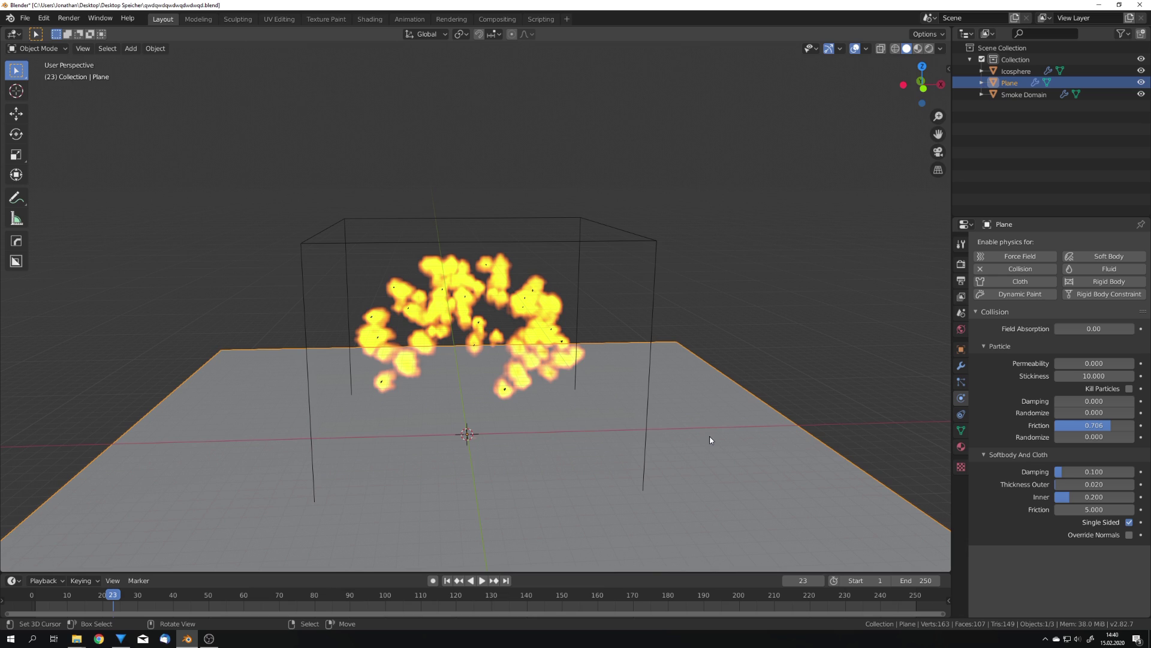
click(996, 311)
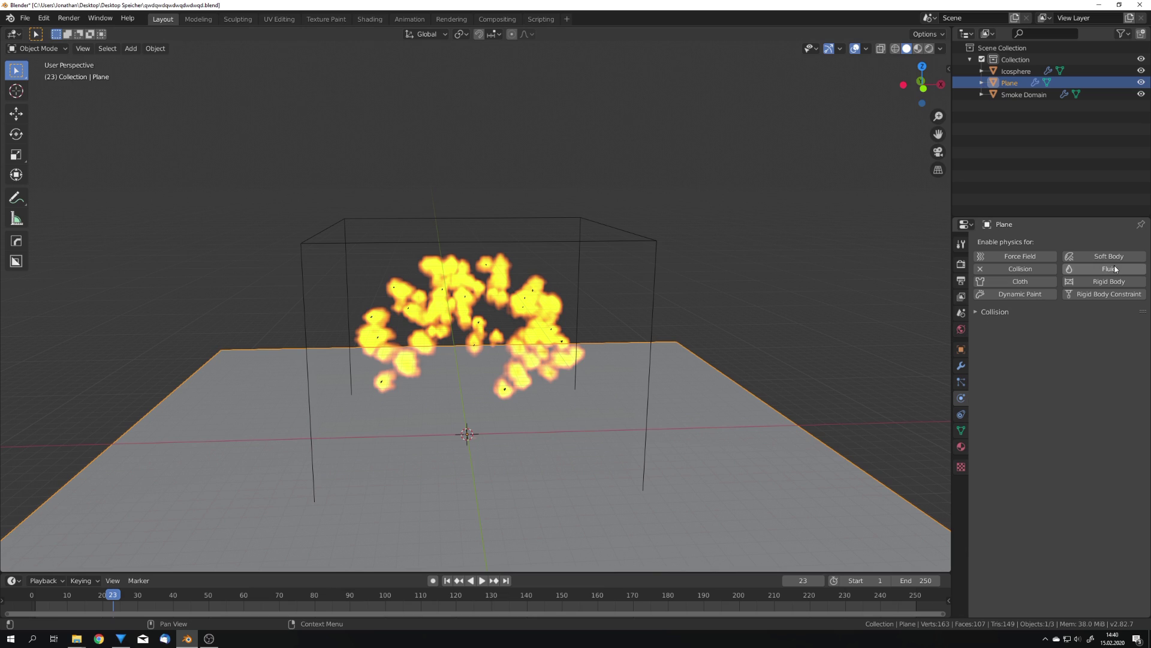
click(1117, 270)
click(1095, 329)
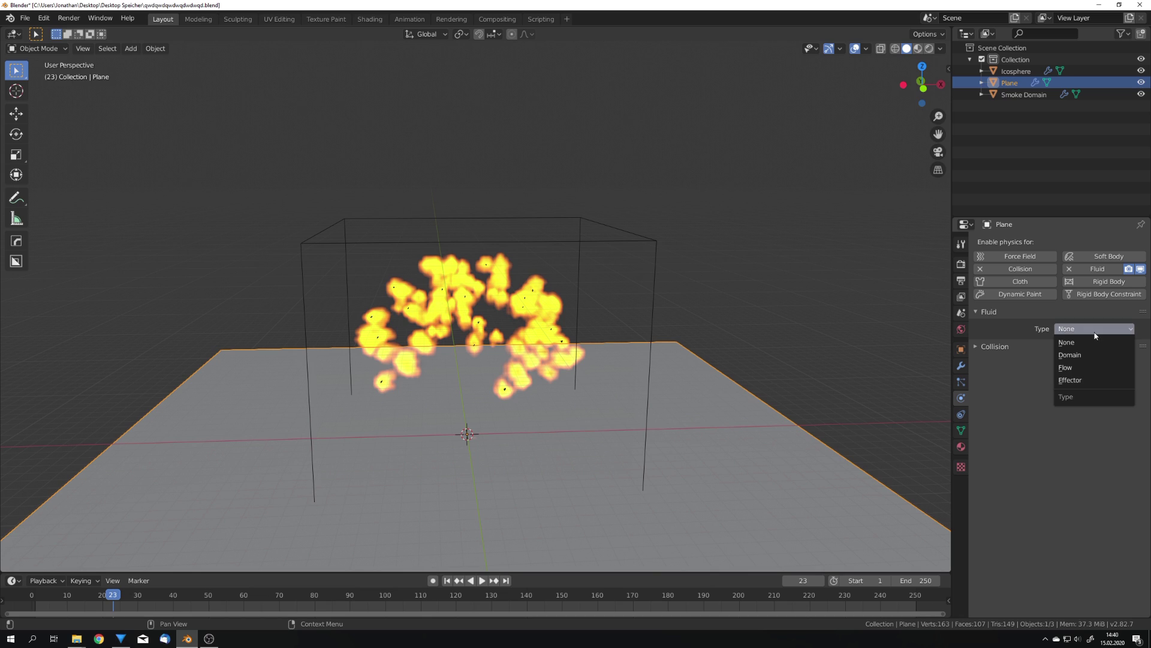
click(1083, 379)
click(1077, 362)
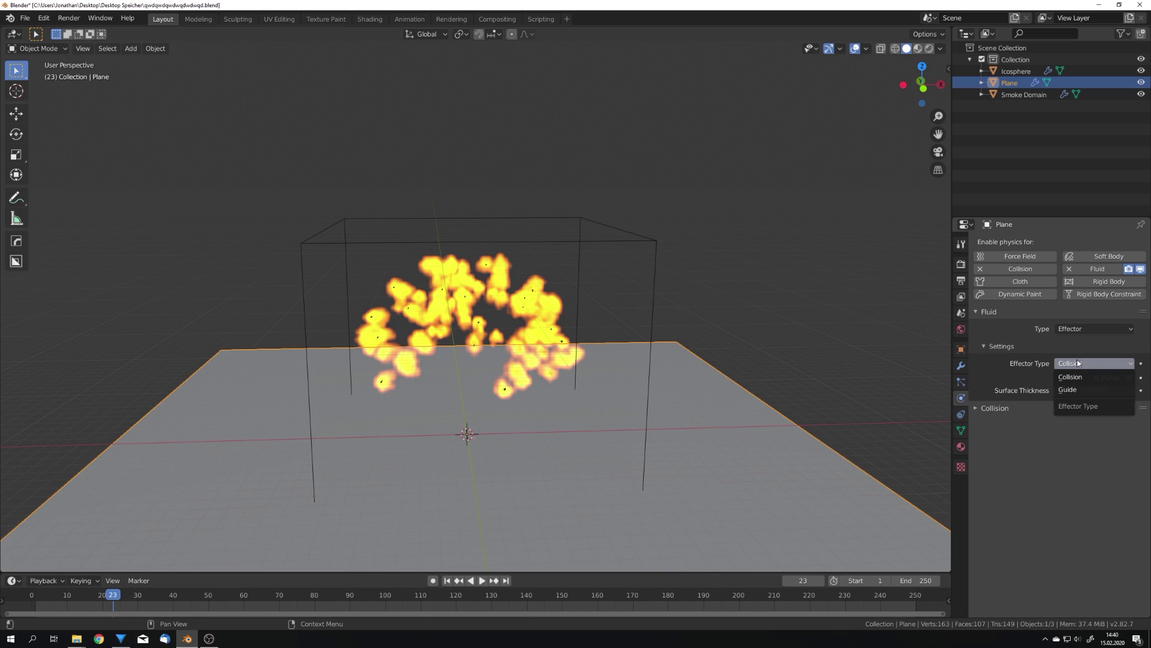
click(1077, 359)
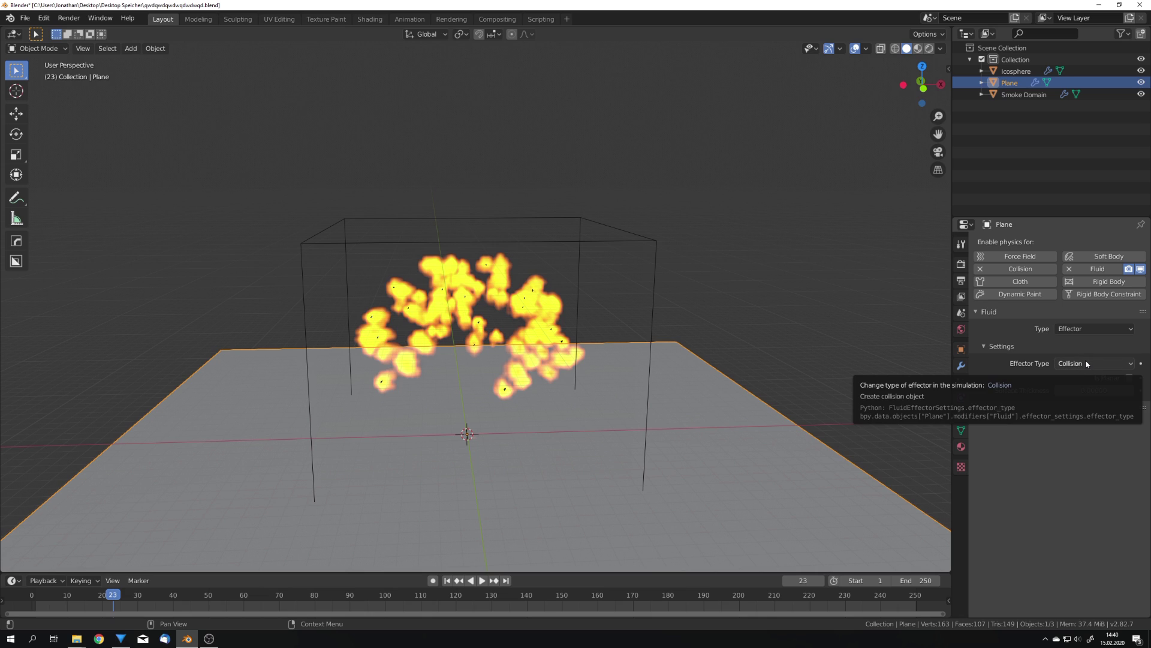
click(1069, 268)
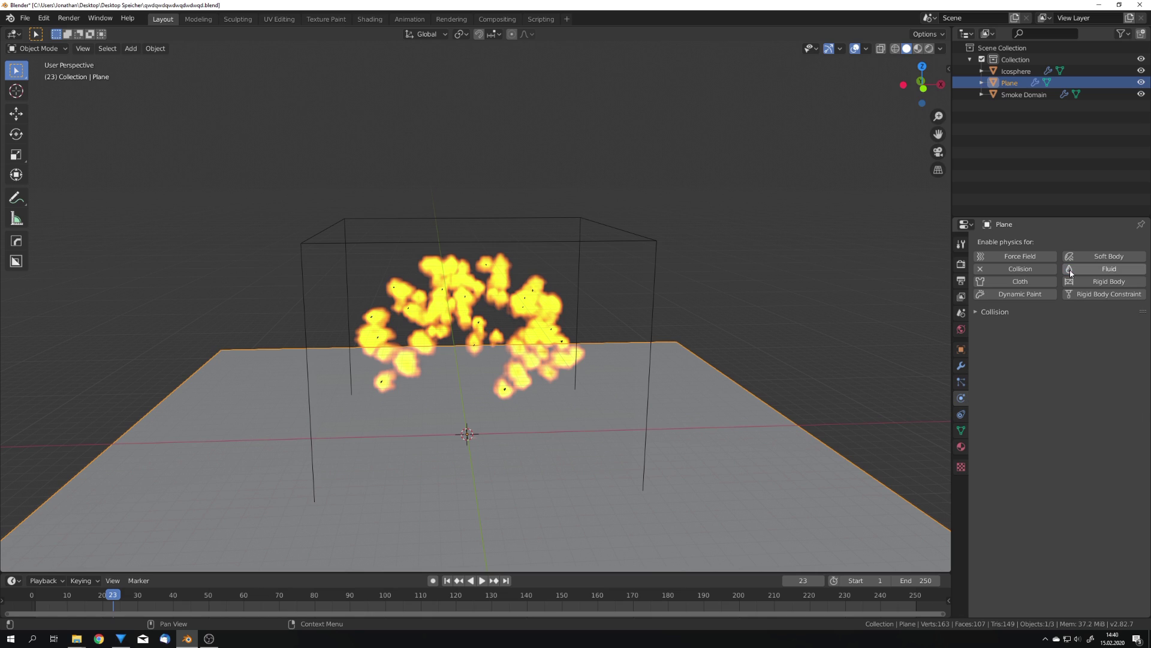
Select the smoke domain and save the file.
click(658, 290)
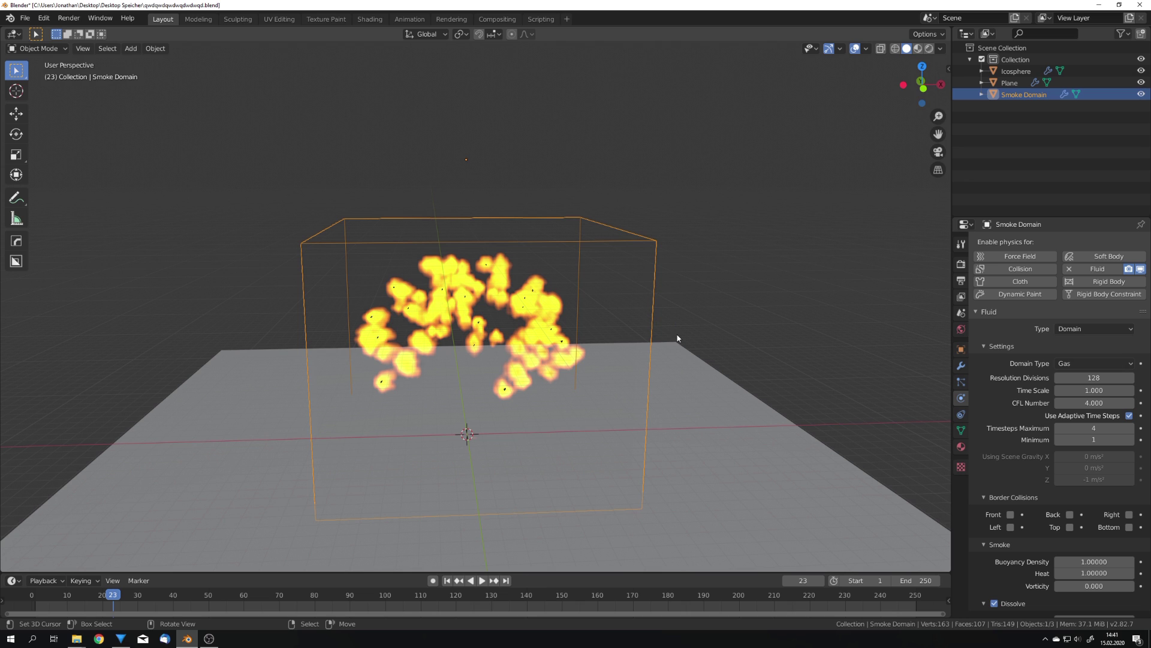
key(ctrl+s)
mouse_move(543, 333)
middle_down()
mouse_move(588, 318)
mouse_move(534, 337)
middle_up()
scroll(1059, 437, down, 10)
scroll(512, 381, up, 4)
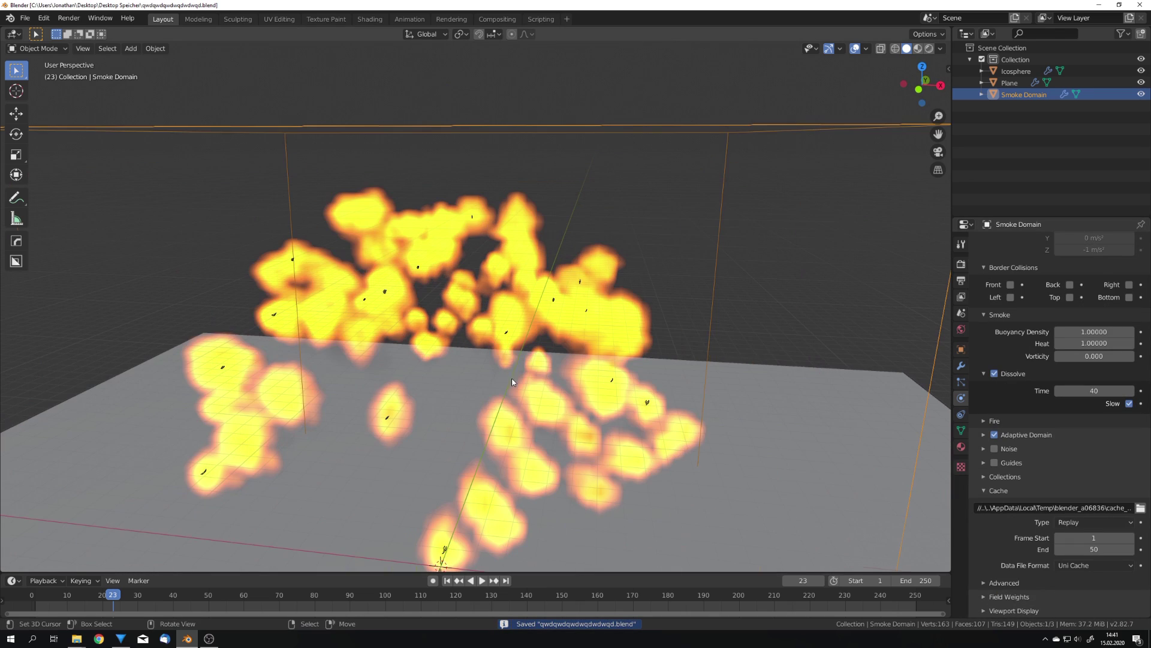
Set the icosphere's fluid flow Sampling Substeps to 3 and save the file.
click(513, 379)
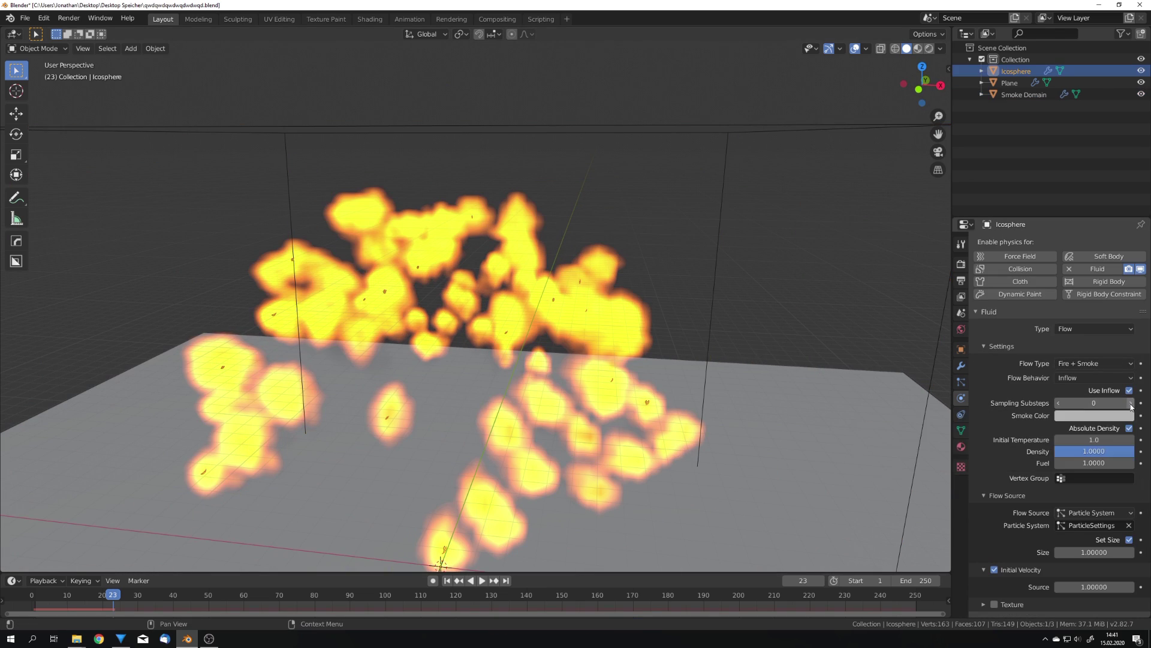
click(1131, 403)
click(1131, 403)
click(1131, 403)
middle_drag(651, 373, 660, 369)
key(ctrl+s)
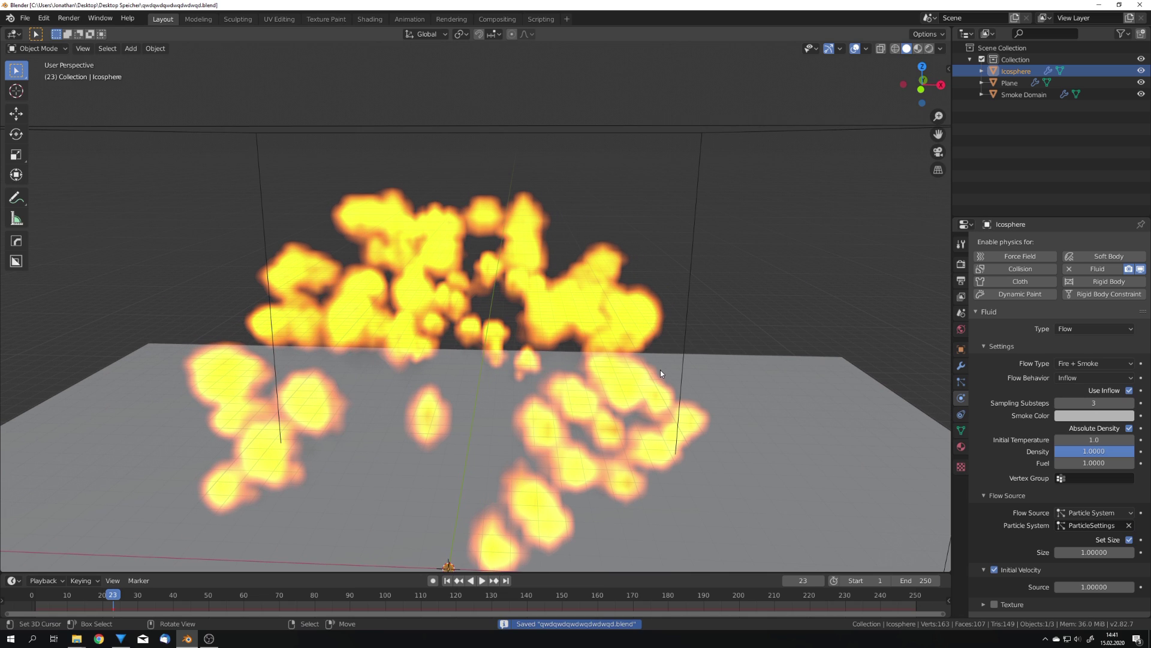
Play the simulation from the first frame with the smoke domain selected to check the substep change, and save the file.
click(690, 268)
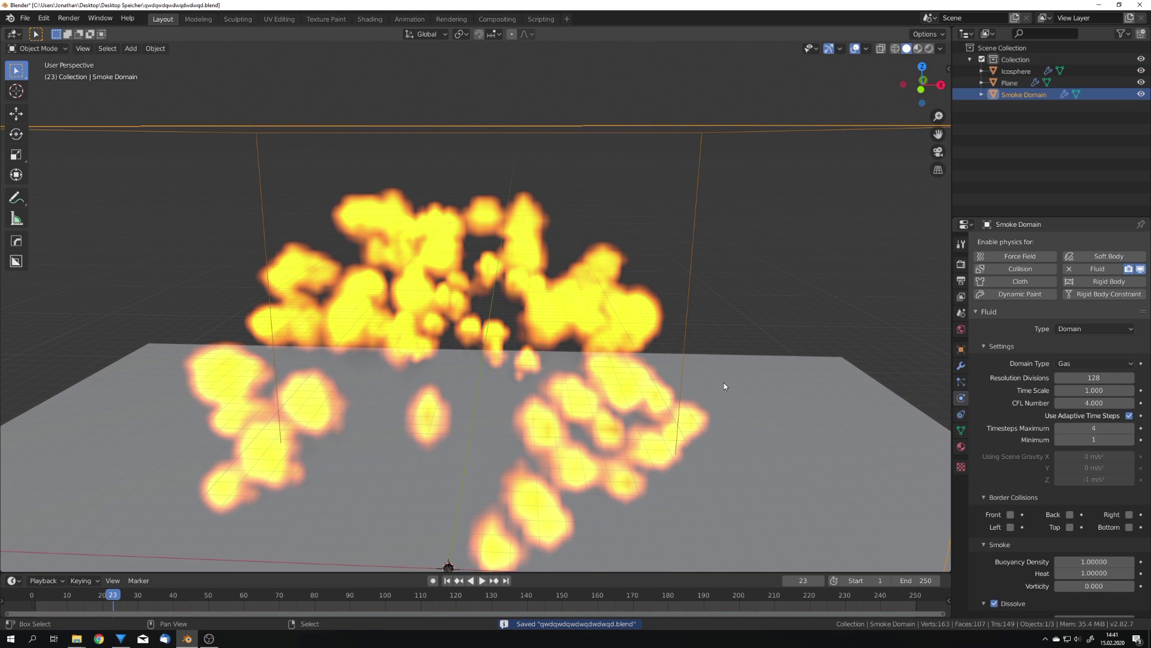
key(shift+Left)
key(space)
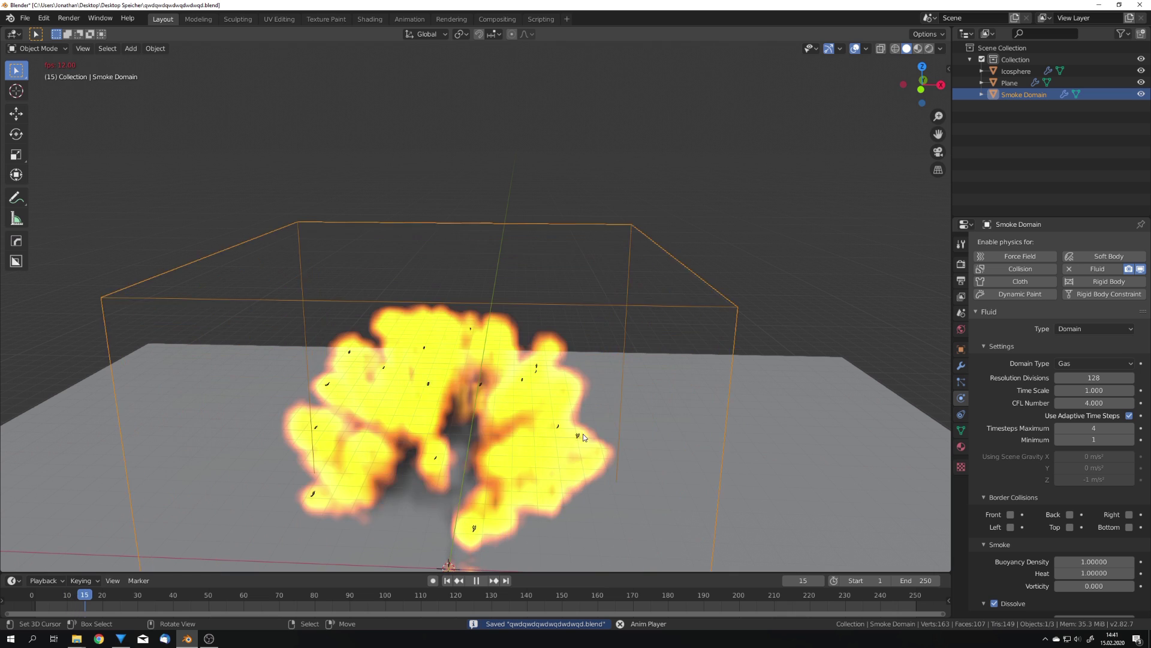
middle_drag(584, 440, 602, 416)
scroll(577, 412, up, 3)
key(space)
scroll(600, 412, down, 5)
key(ctrl+s)
Set the smoke domain's cache end frame to 250 and save the file.
scroll(1079, 539, down, 8)
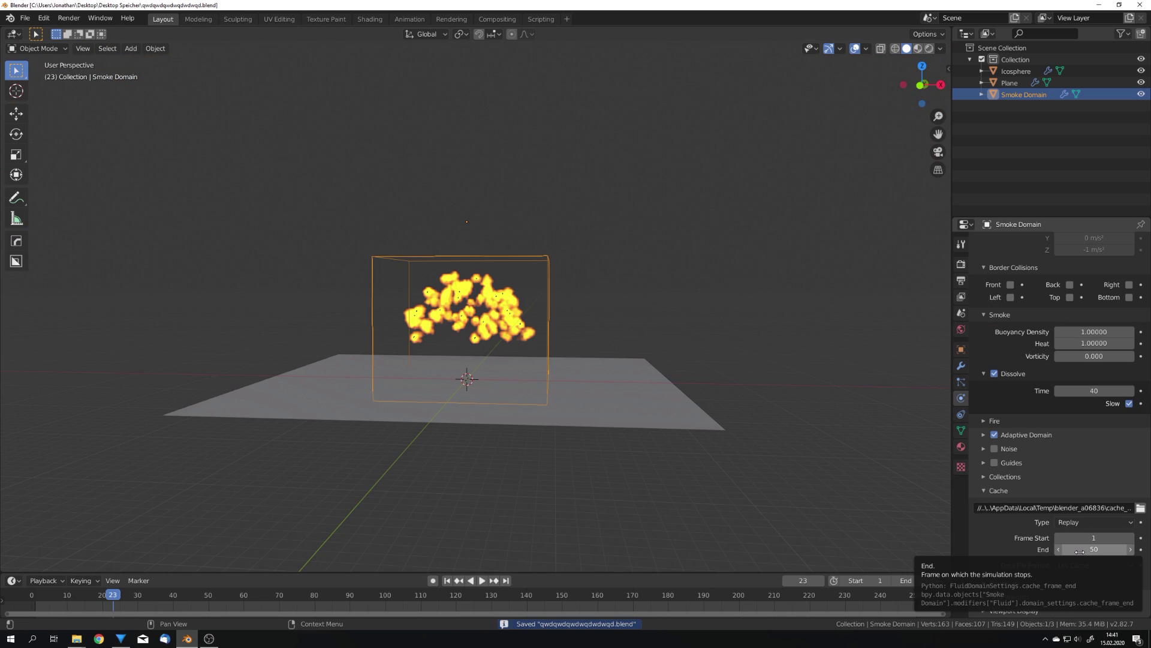
click(1079, 551)
text(250)
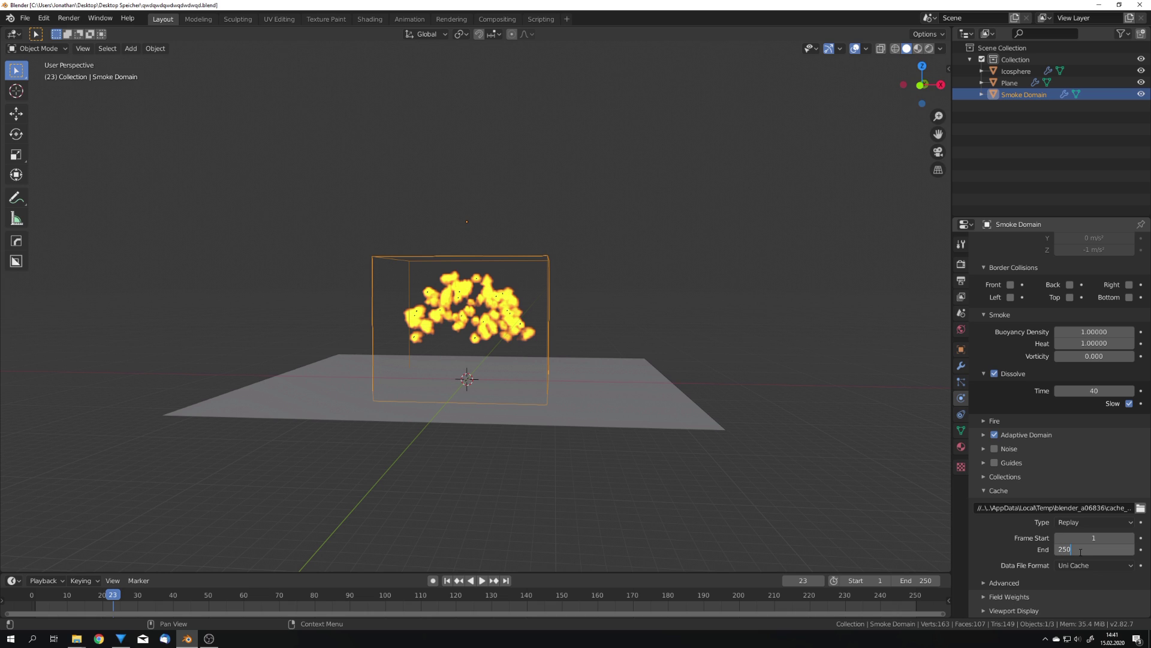
key(Return)
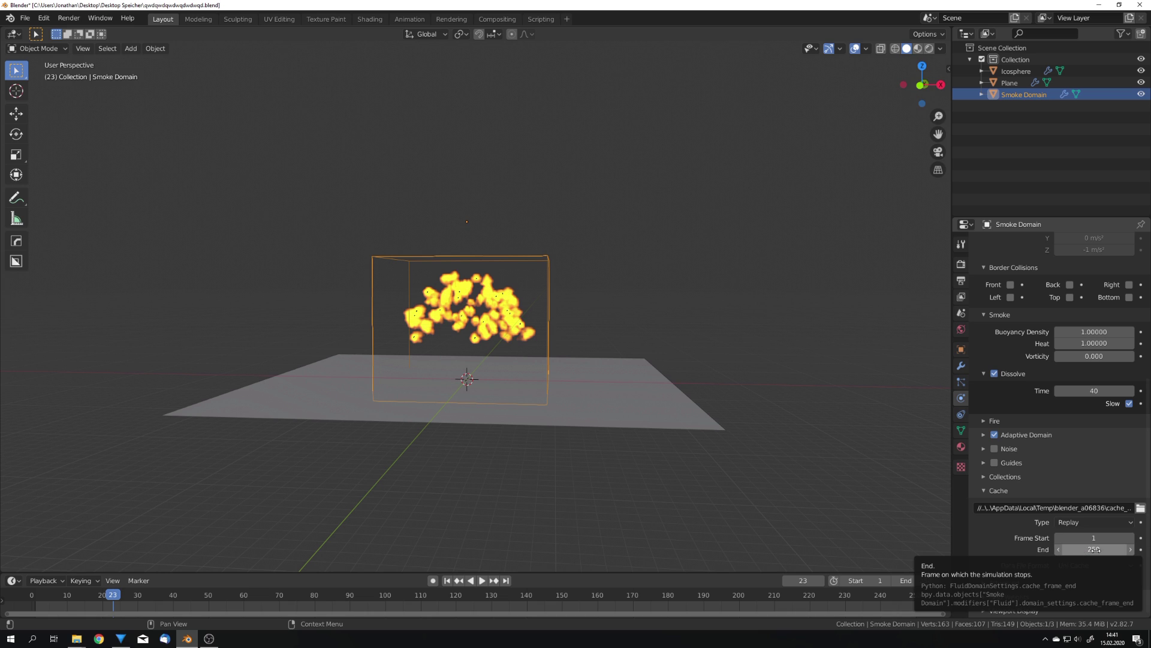
middle_drag(748, 415, 717, 447)
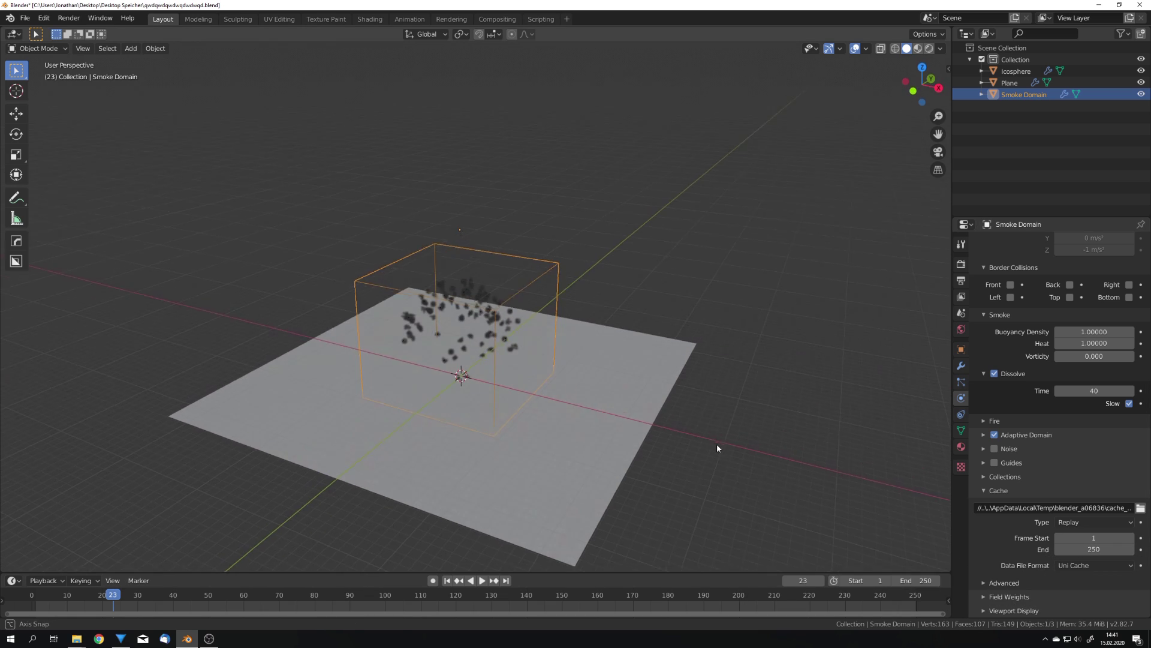
key(ctrl+s)
Return to the first frame and set the smoke domain's cache type to Modular.
key(shift+Left)
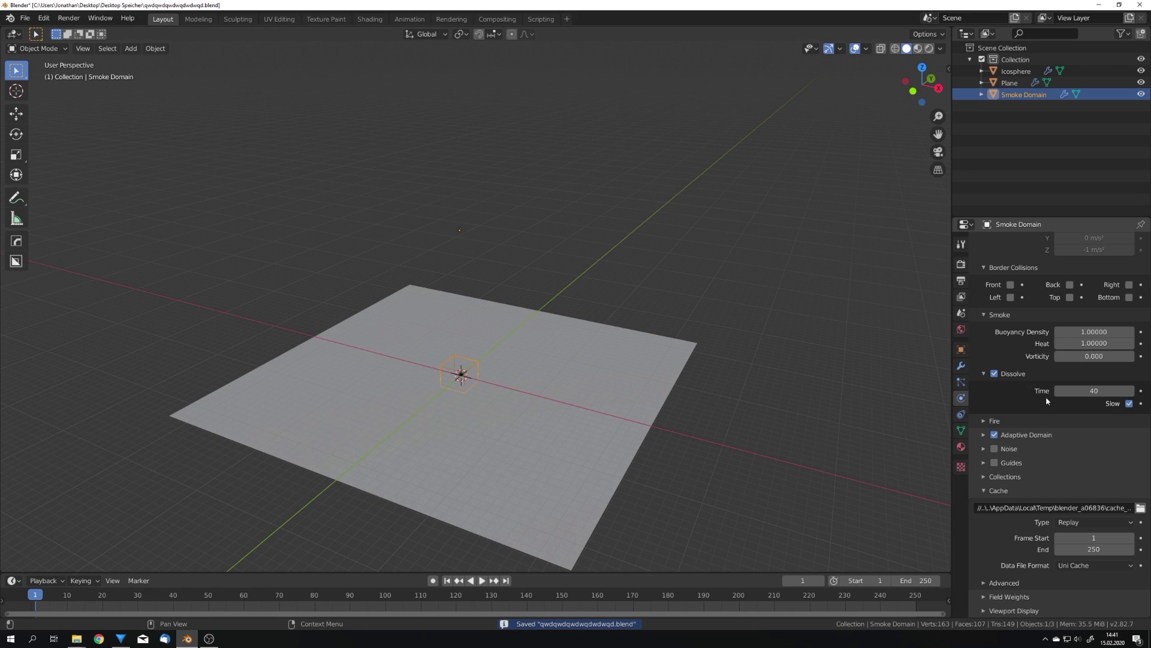
scroll(1046, 397, up, 8)
scroll(1046, 397, down, 8)
click(1094, 522)
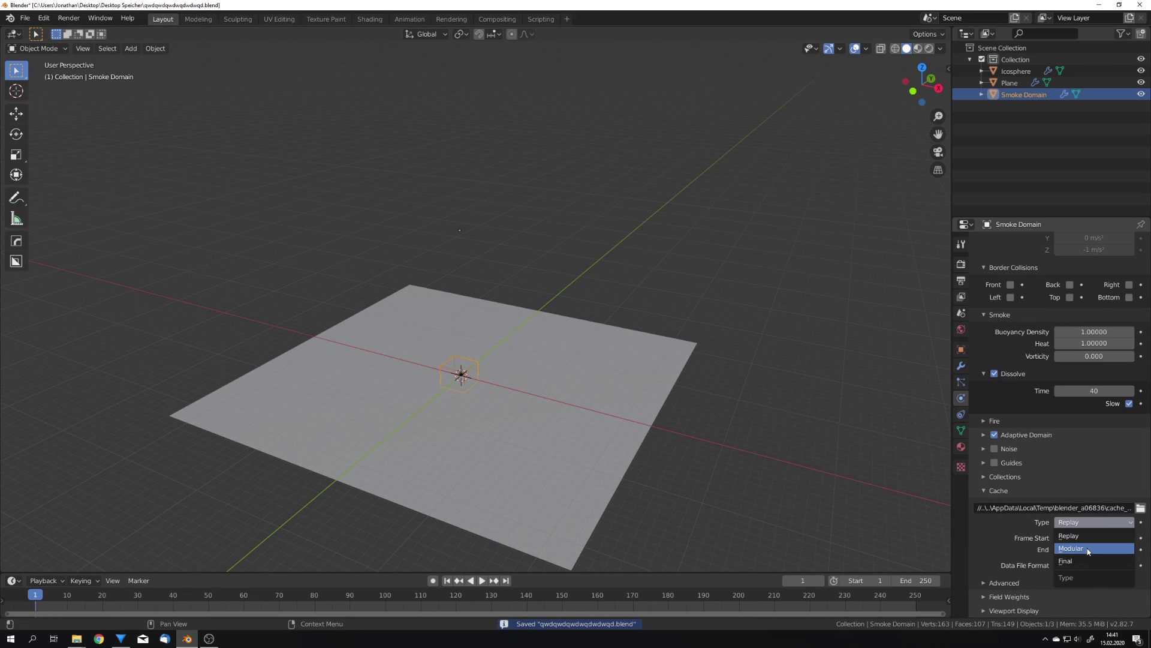
click(1089, 548)
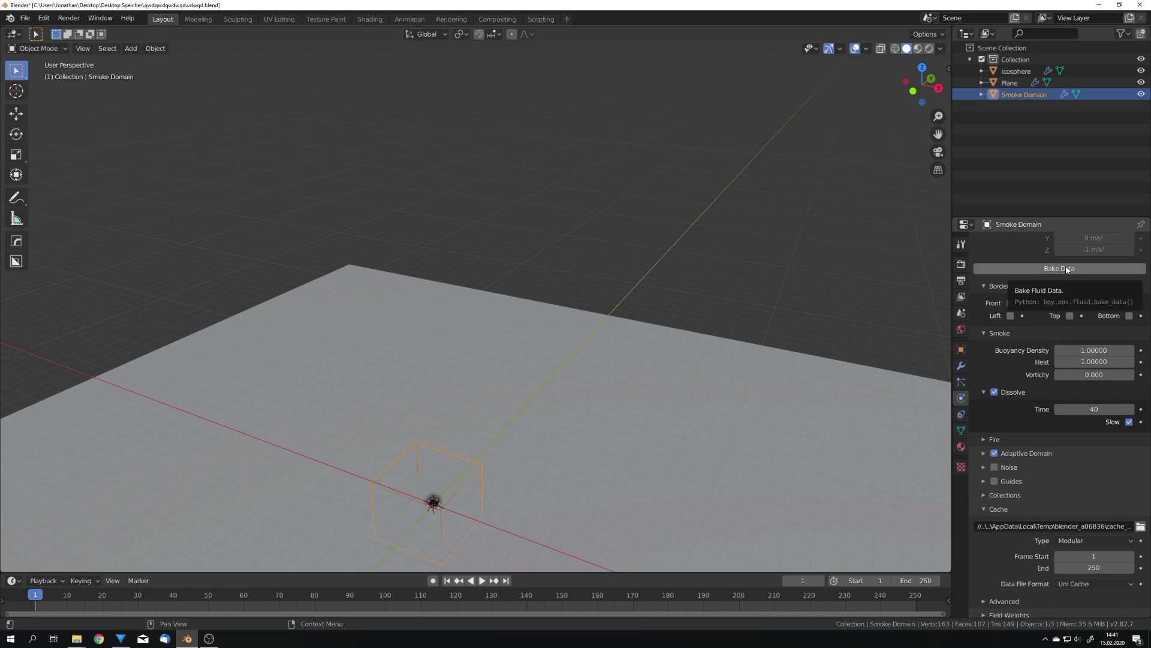
Bake the smoke domain's fluid data and pause the bake around frame 26.
click(1067, 268)
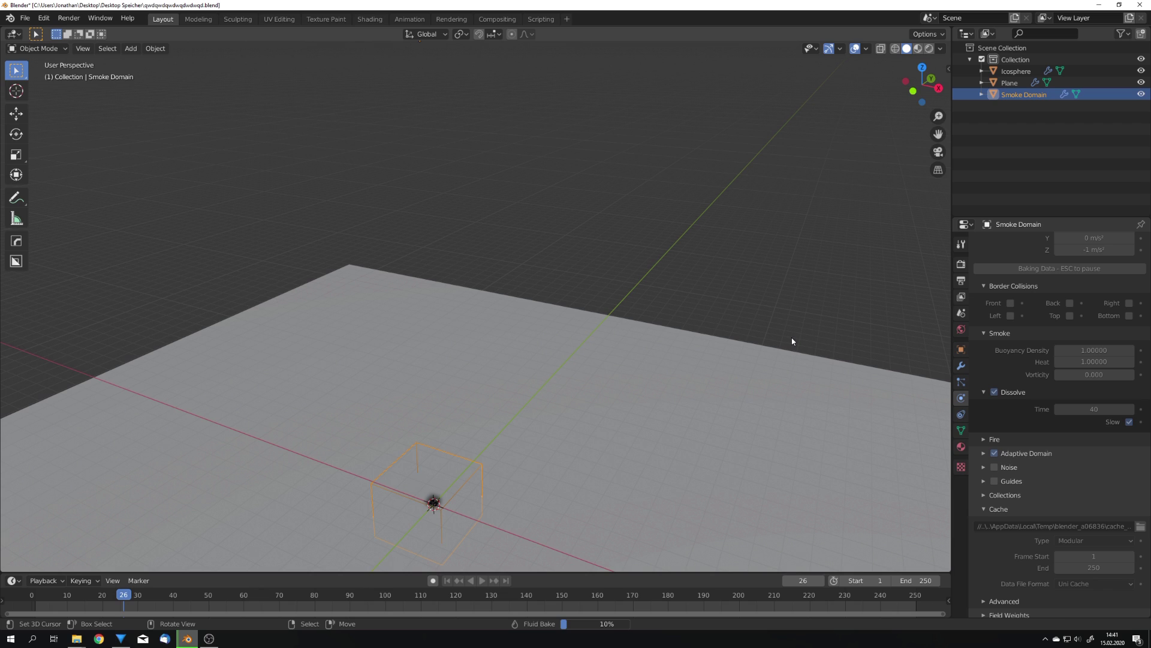
key(Escape)
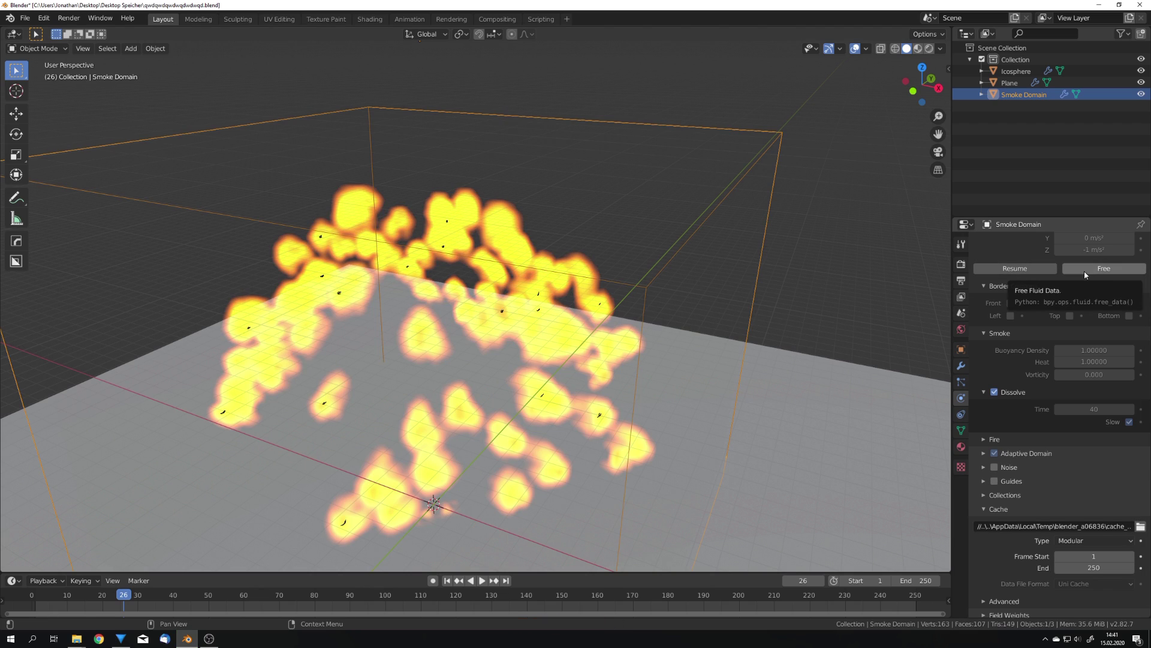
scroll(694, 338, down, 5)
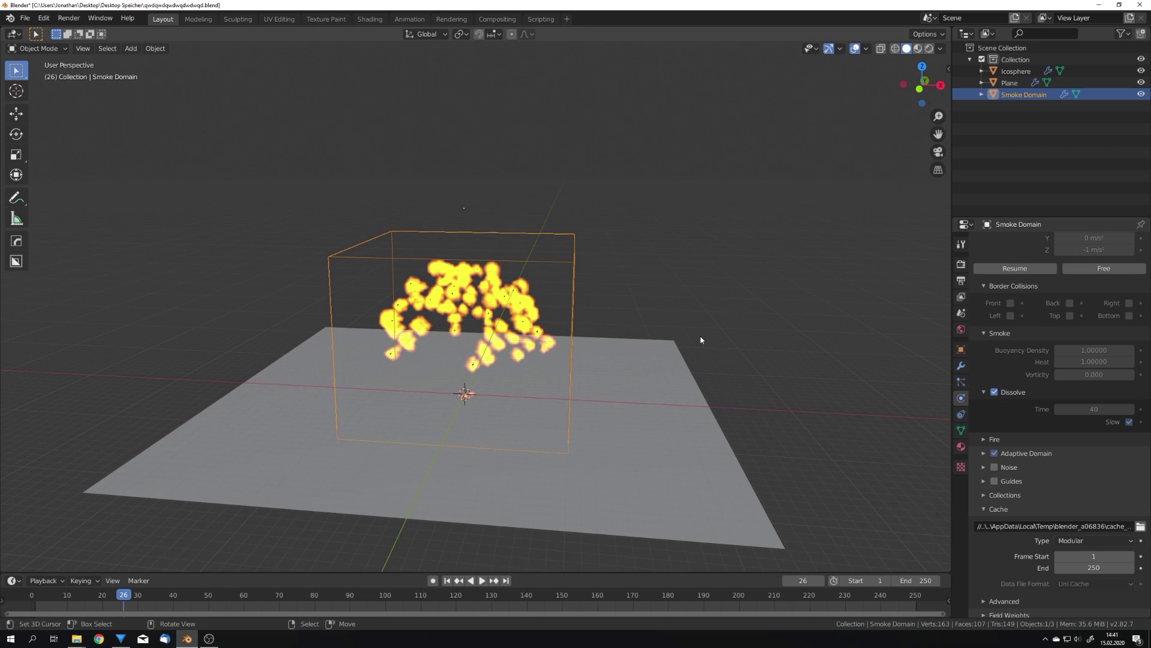
Play the baked frames from the first frame to check the explosion's fire and smoke.
key(shift+Left)
key(space)
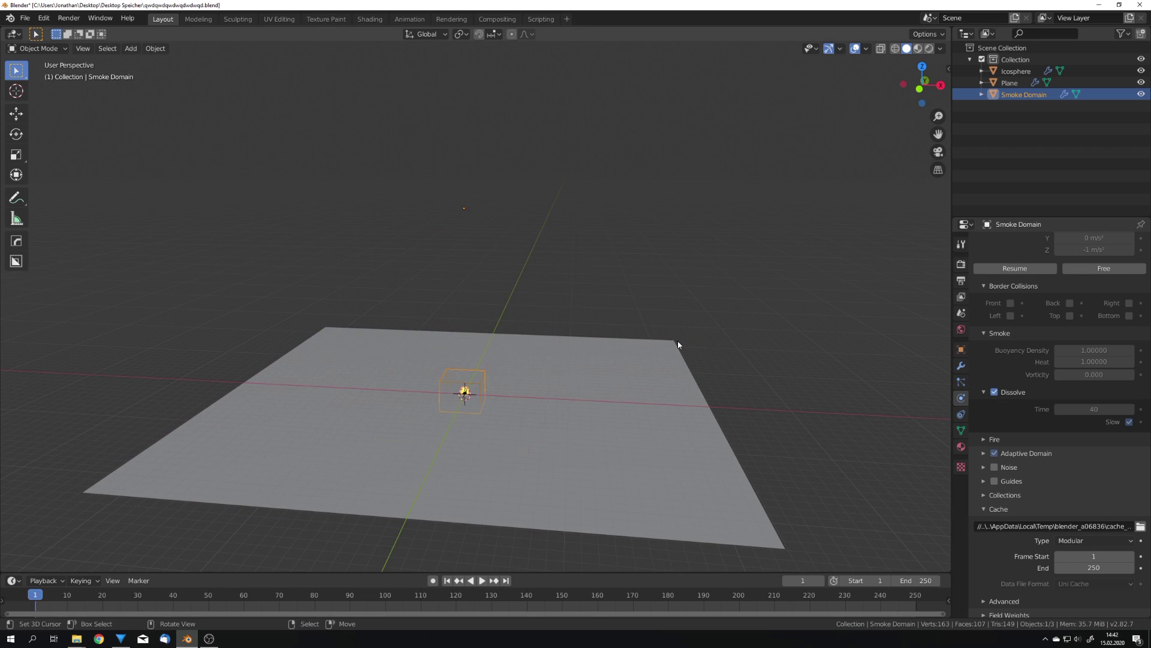
scroll(587, 344, up, 5)
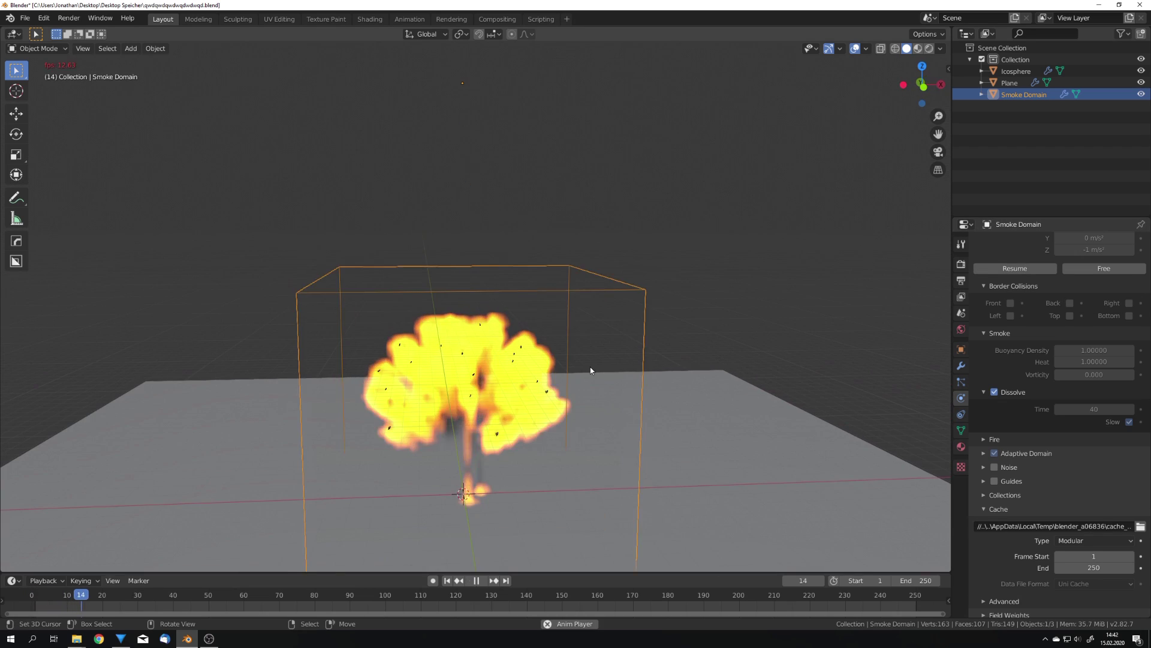
middle_drag(589, 370, 660, 359)
Resume the fluid data bake, pause it again after a few more frames, and inspect the flames.
click(1010, 270)
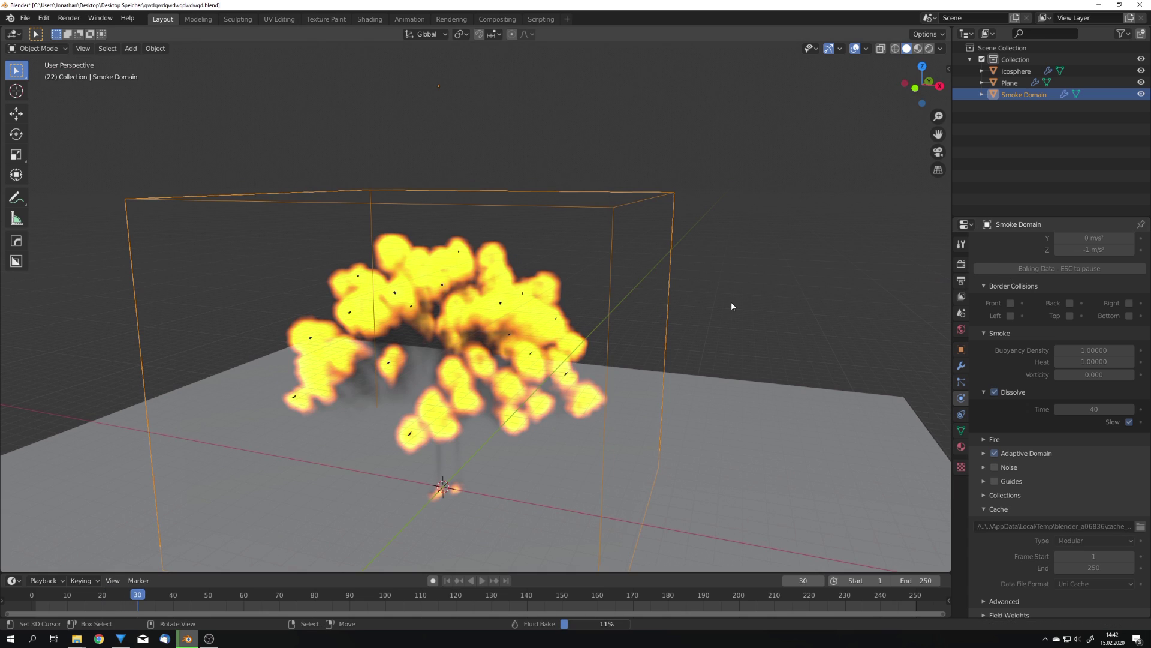
key(Escape)
key(Escape)
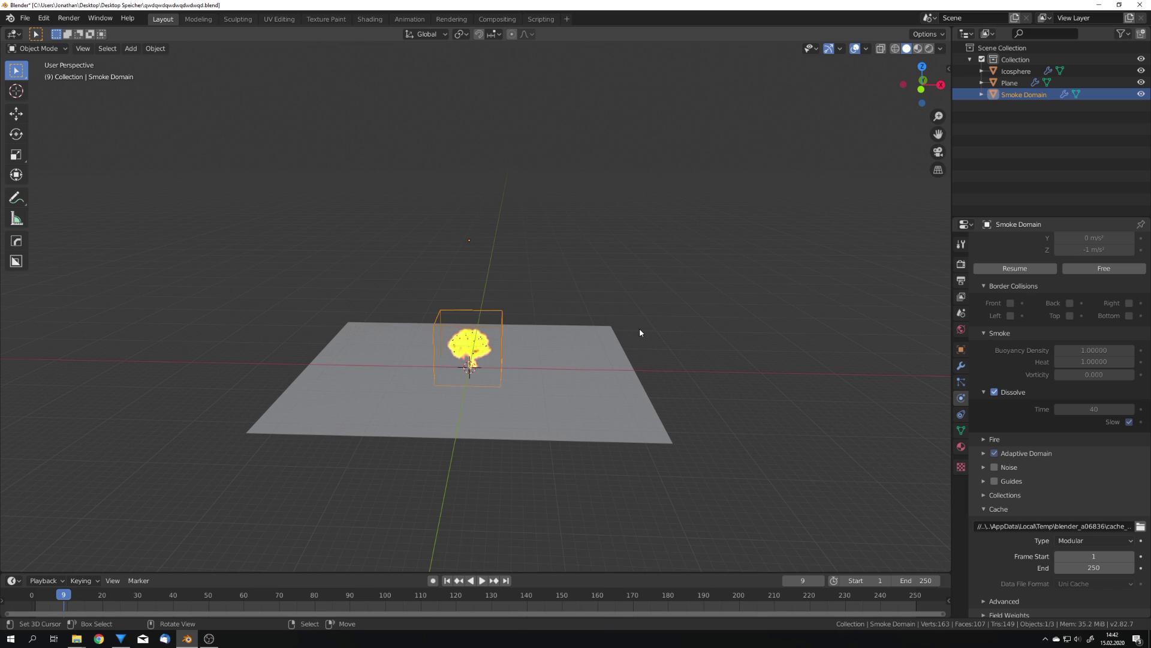
scroll(639, 329, up, 1)
scroll(653, 337, down, 3)
scroll(740, 357, up, 6)
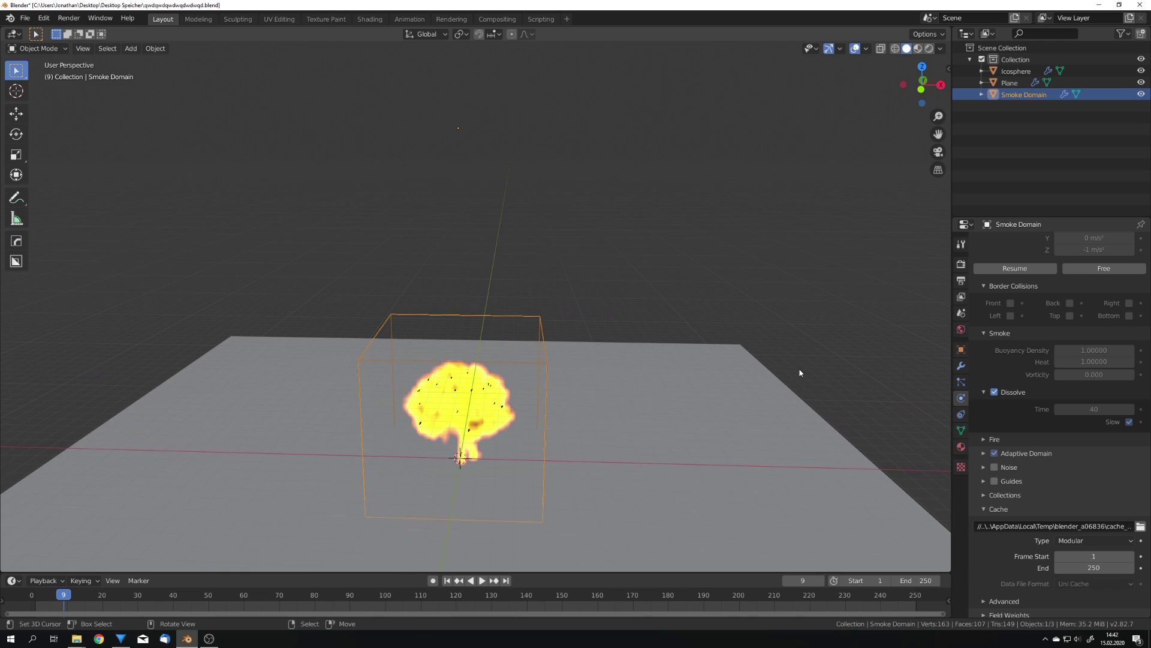
Enable Noise on the smoke domain and set its Upres Factor to 5.
scroll(1020, 424, down, 1)
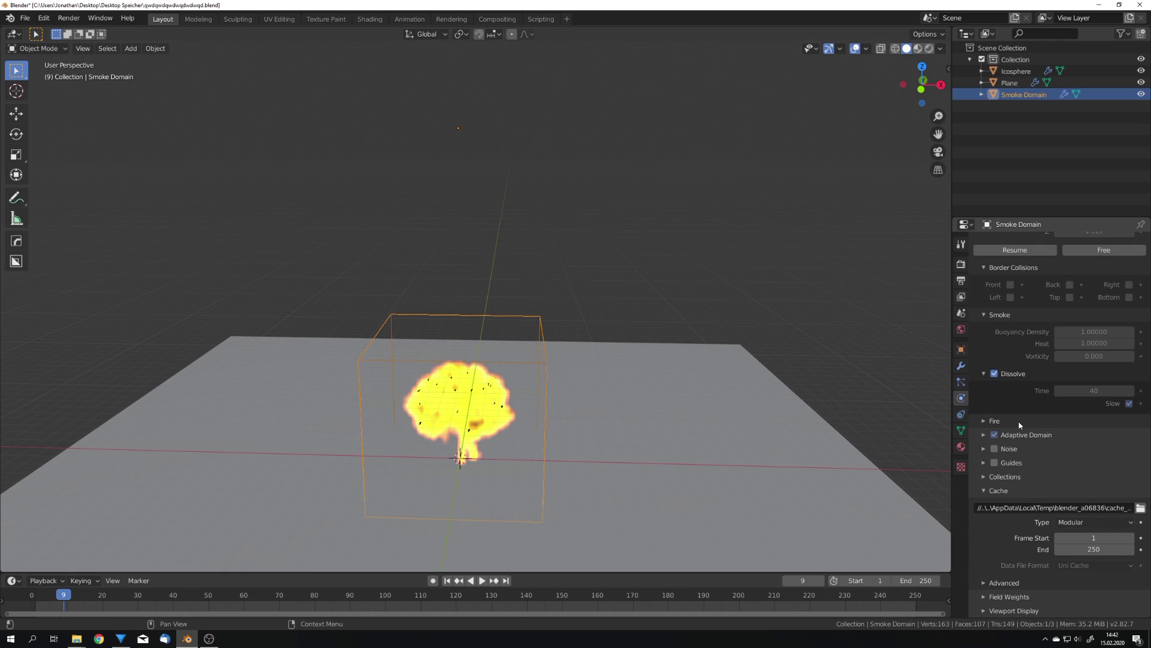
click(997, 448)
scroll(1011, 450, down, 2)
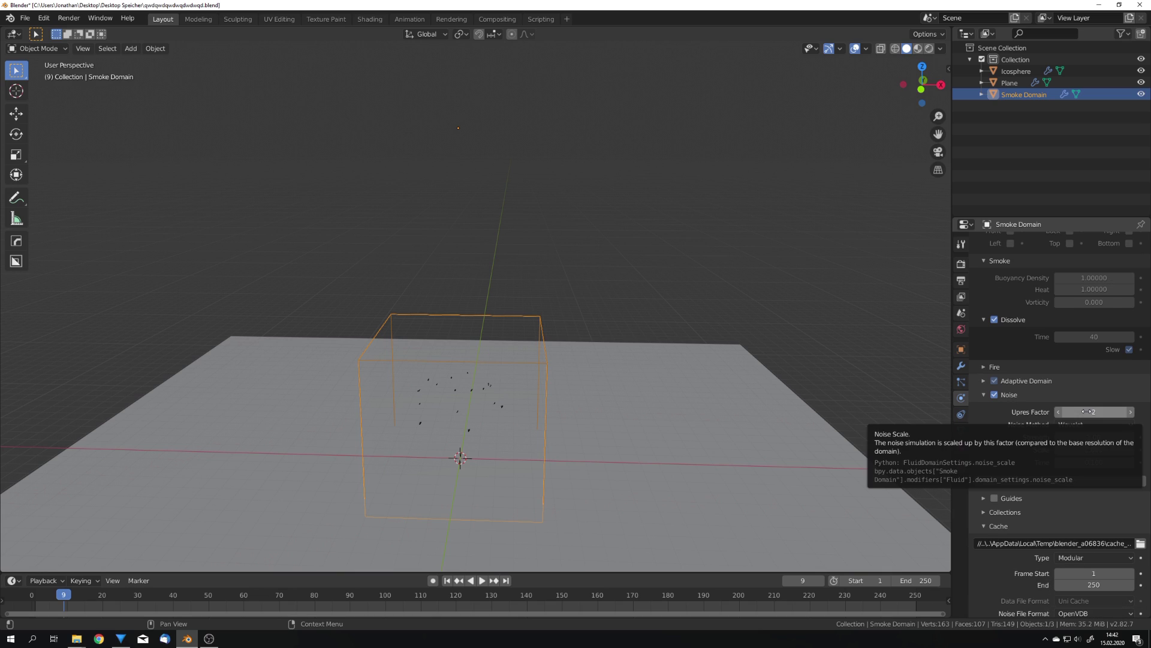
click(1130, 412)
click(1131, 412)
click(1131, 412)
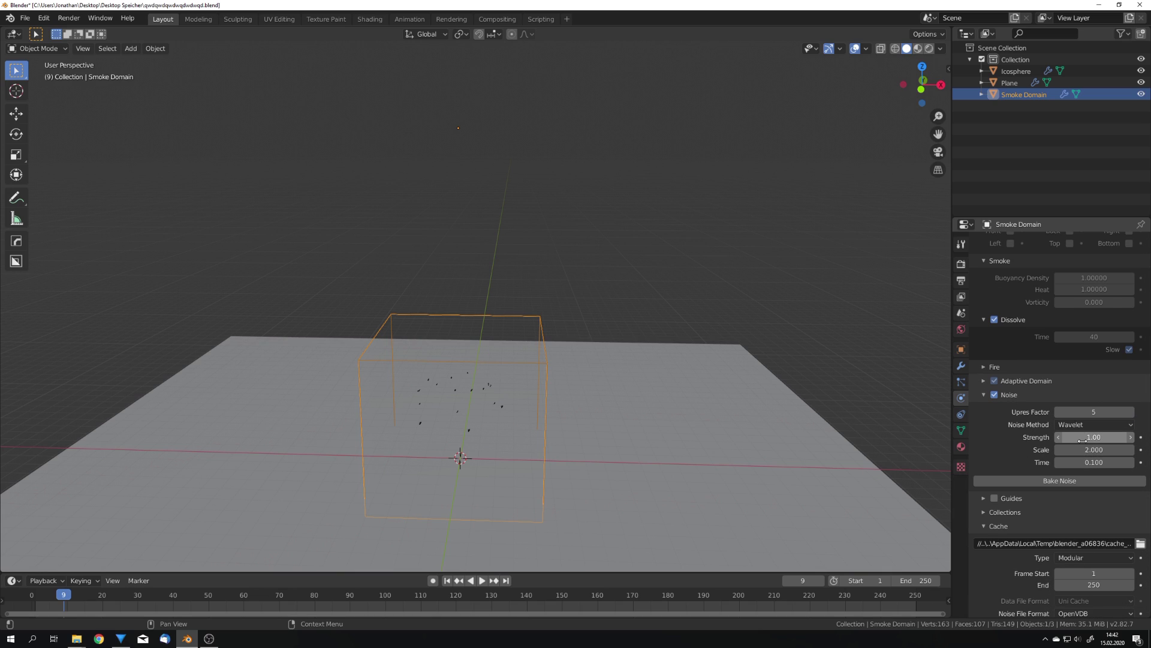
Bake the noise for the first few frames, pause the bake and inspect the fire detail up close.
click(1064, 481)
middle_drag(504, 454, 521, 337)
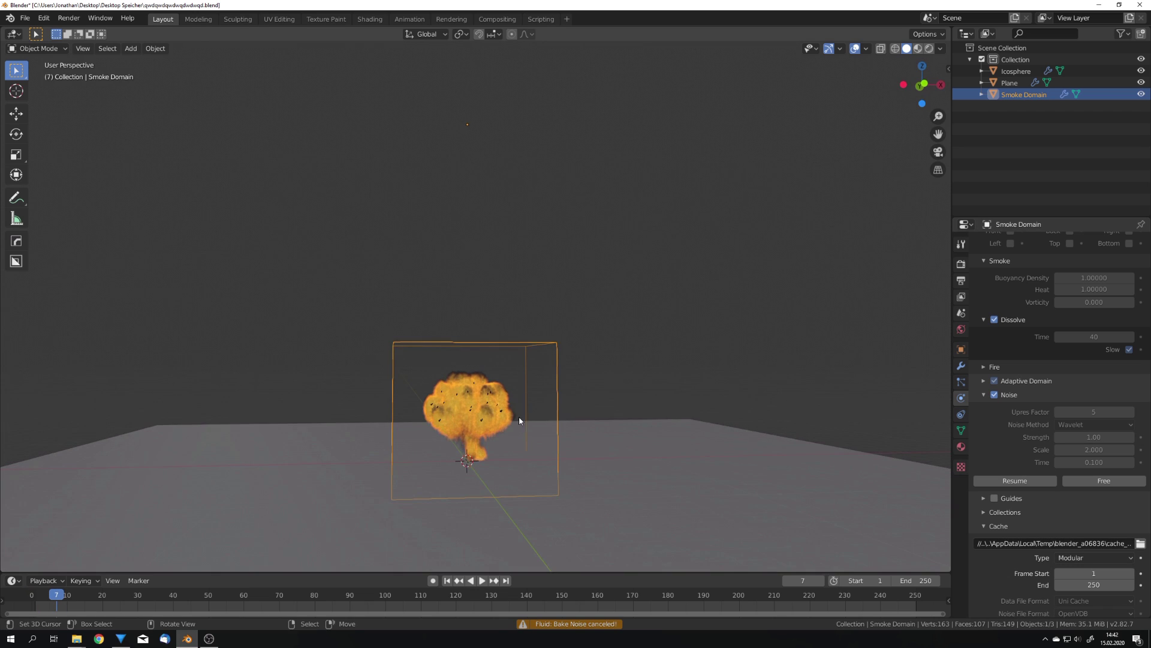
scroll(520, 420, up, 6)
middle_drag(506, 394, 515, 379)
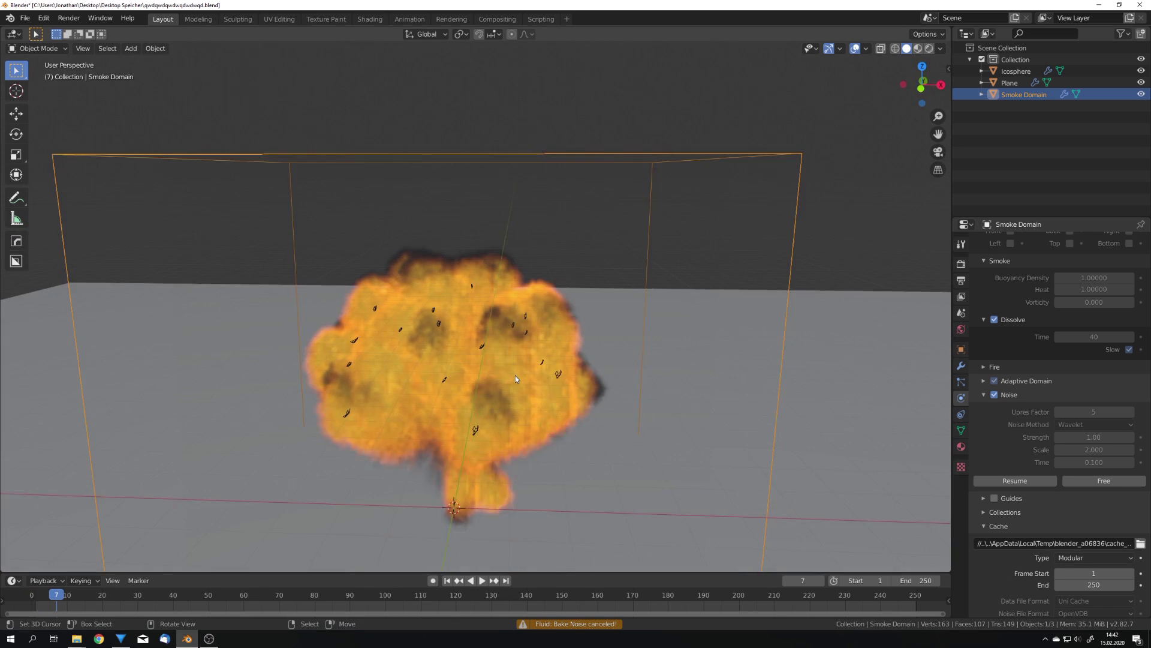
scroll(516, 375, up, 3)
scroll(515, 376, down, 8)
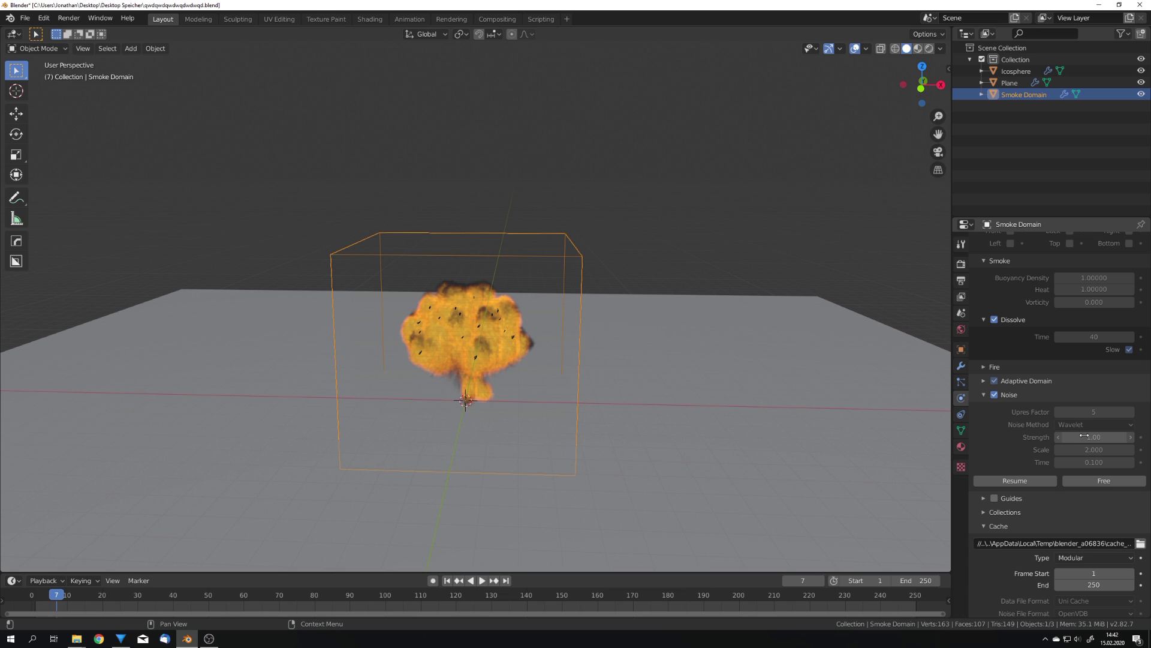
scroll(402, 366, up, 6)
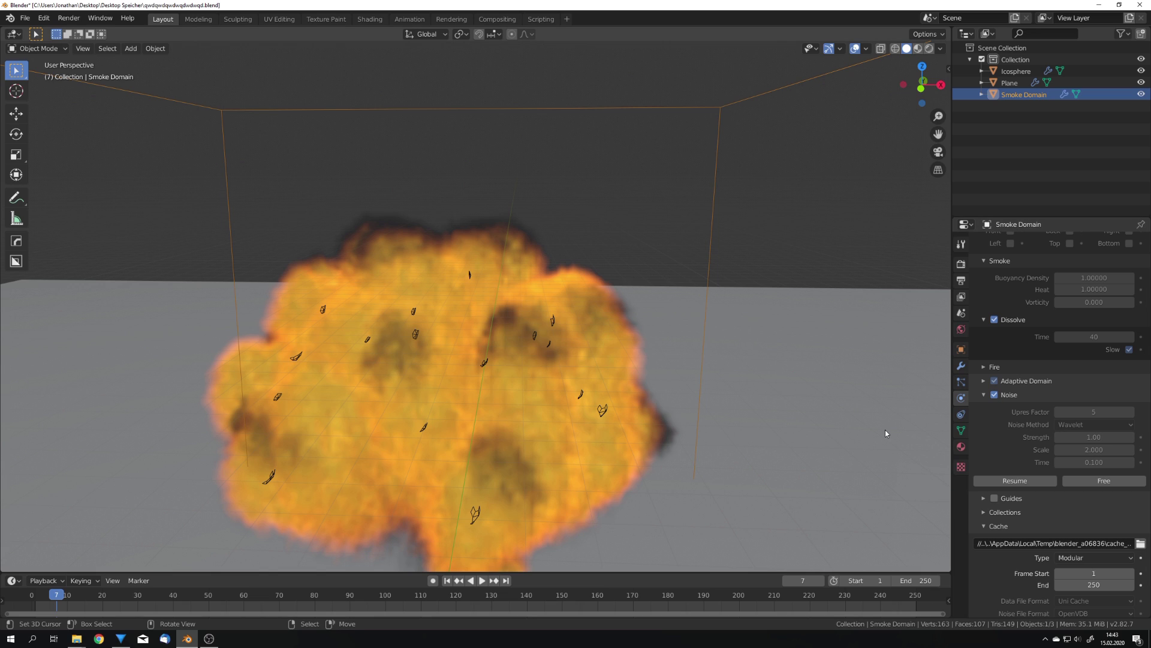
scroll(755, 432, down, 3)
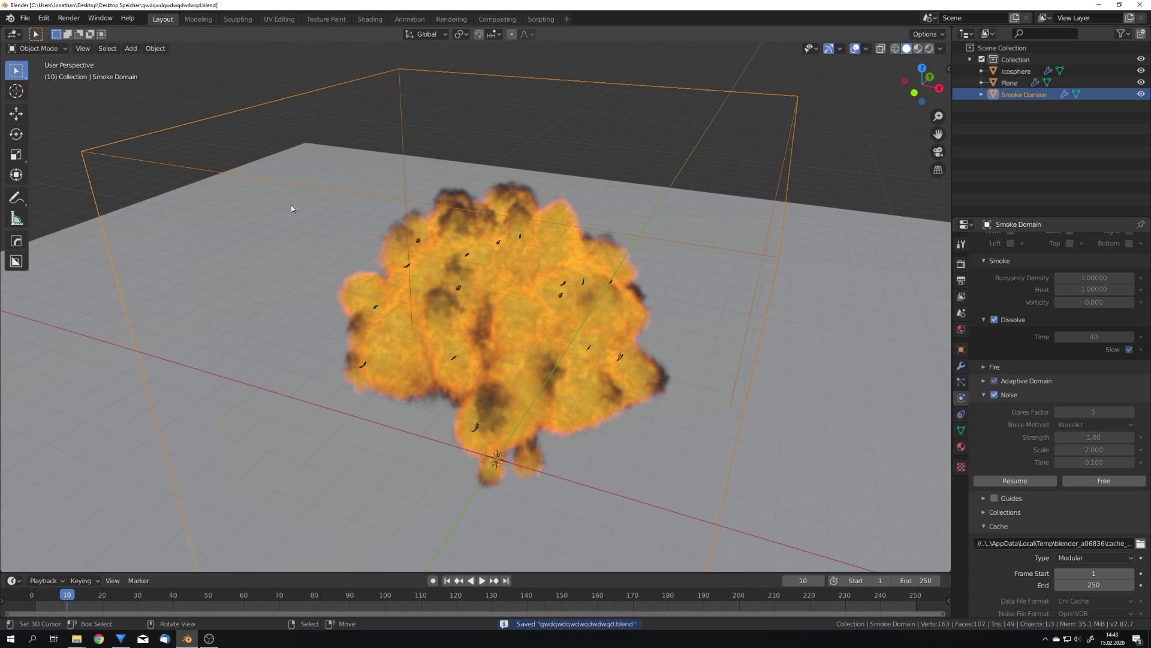
Set the world background color to an Environment Texture using epping_forest_02_2k.hdr.
click(961, 330)
scroll(722, 332, down, 3)
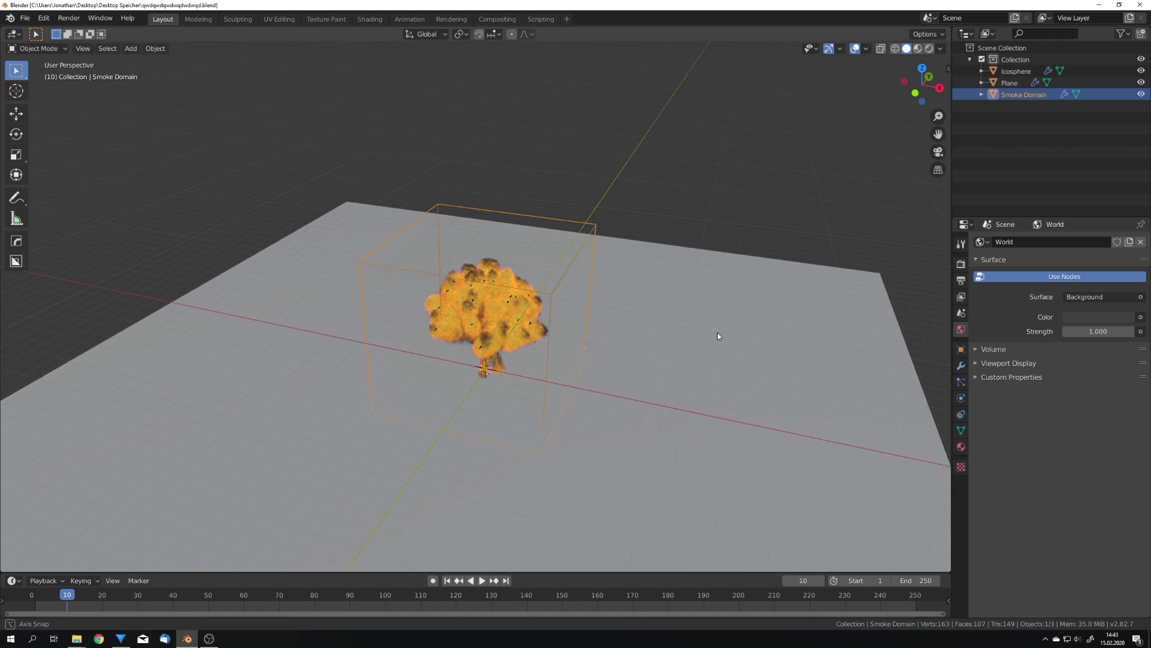
scroll(722, 332, up, 5)
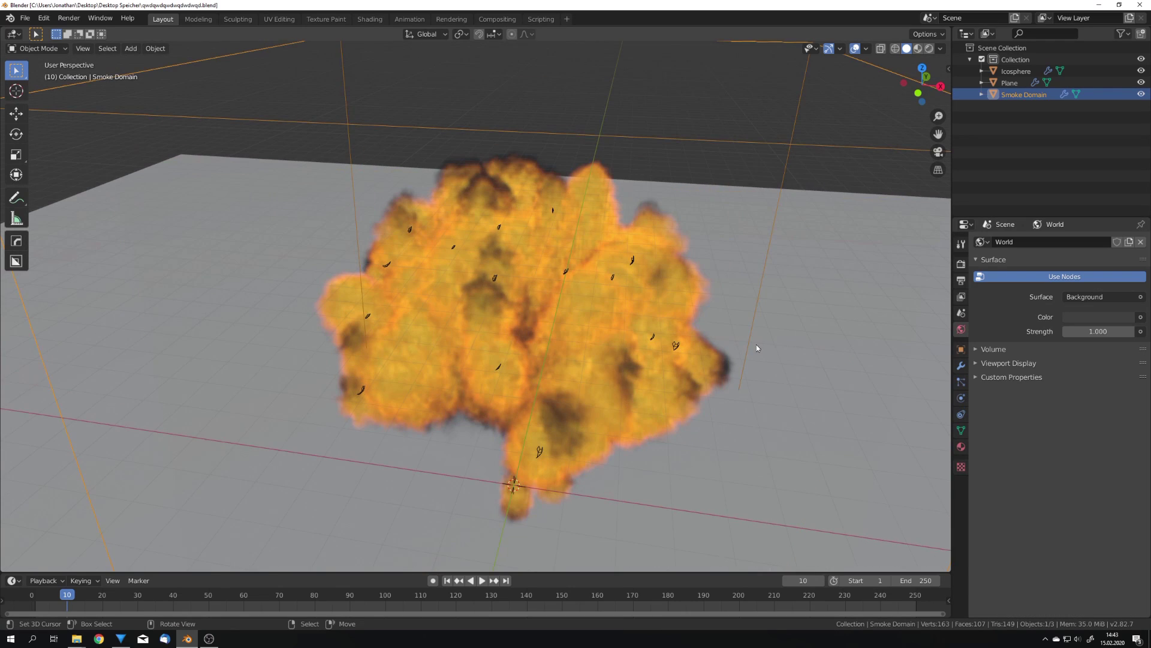
click(1139, 320)
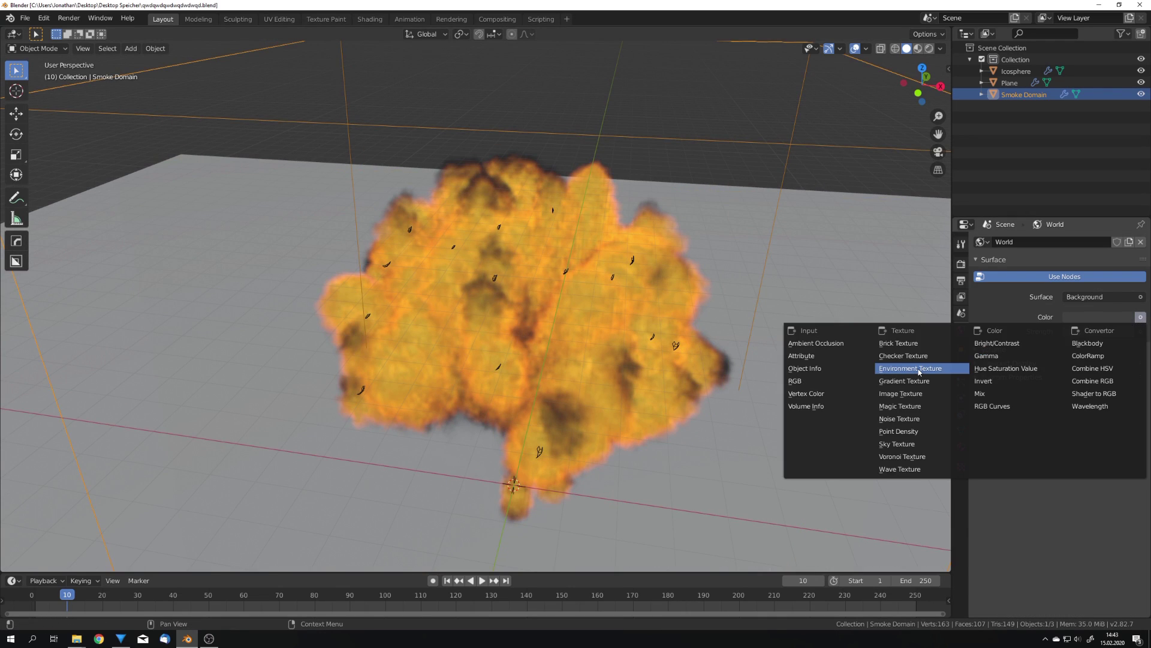
click(919, 368)
click(1129, 331)
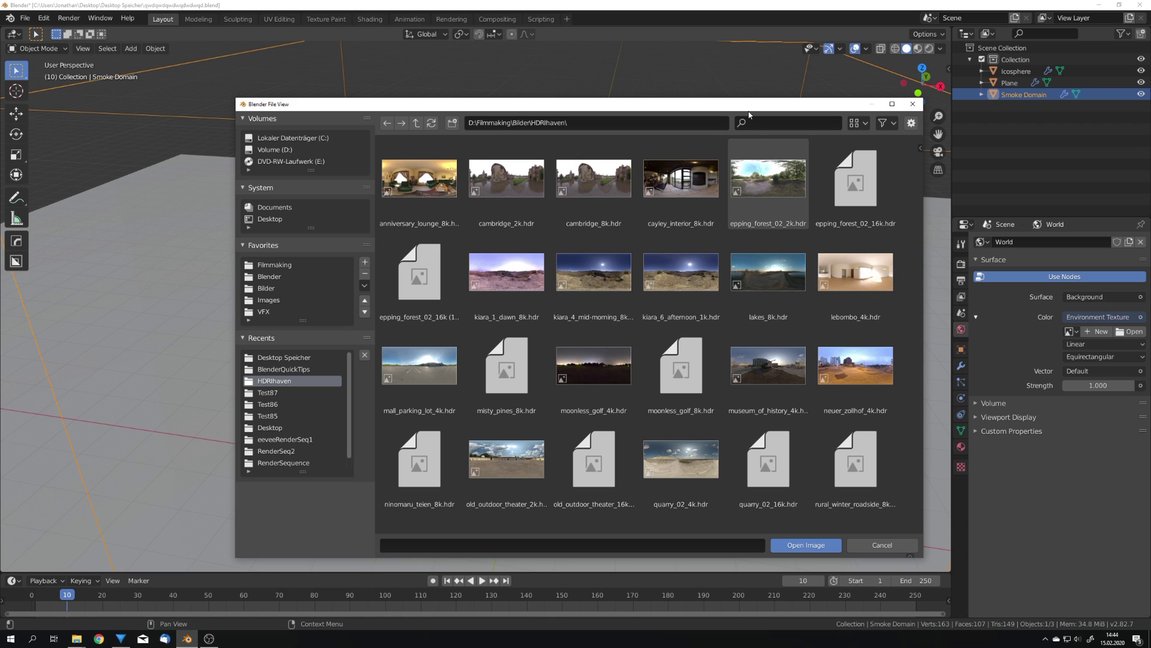
drag(747, 105, 679, 106)
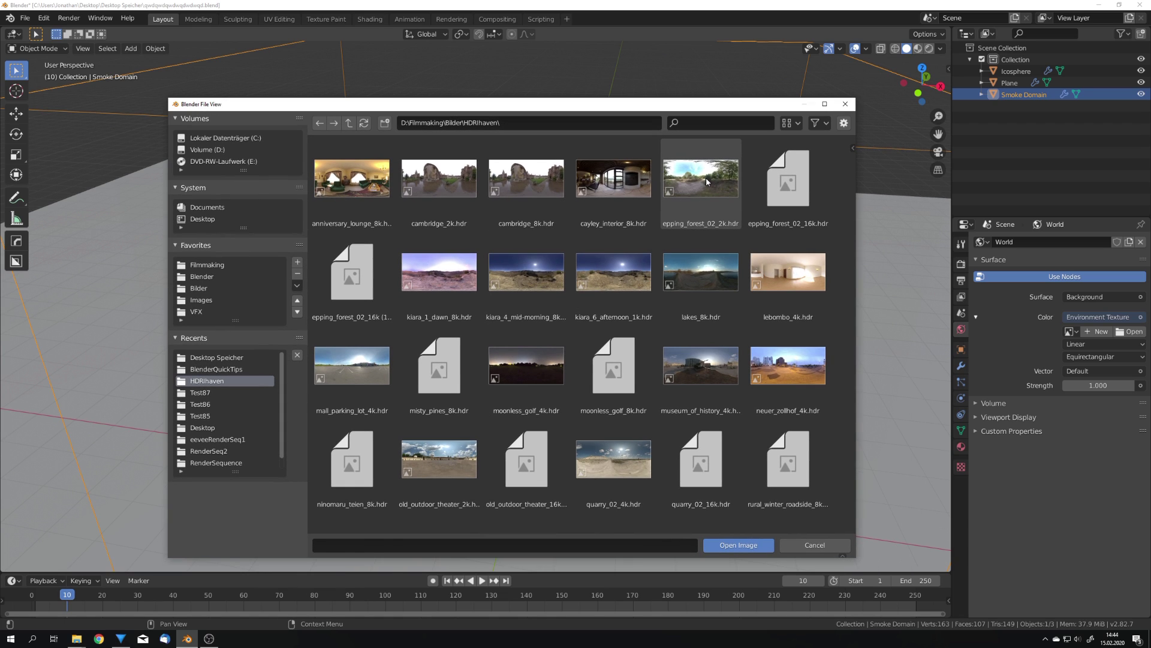
click(706, 178)
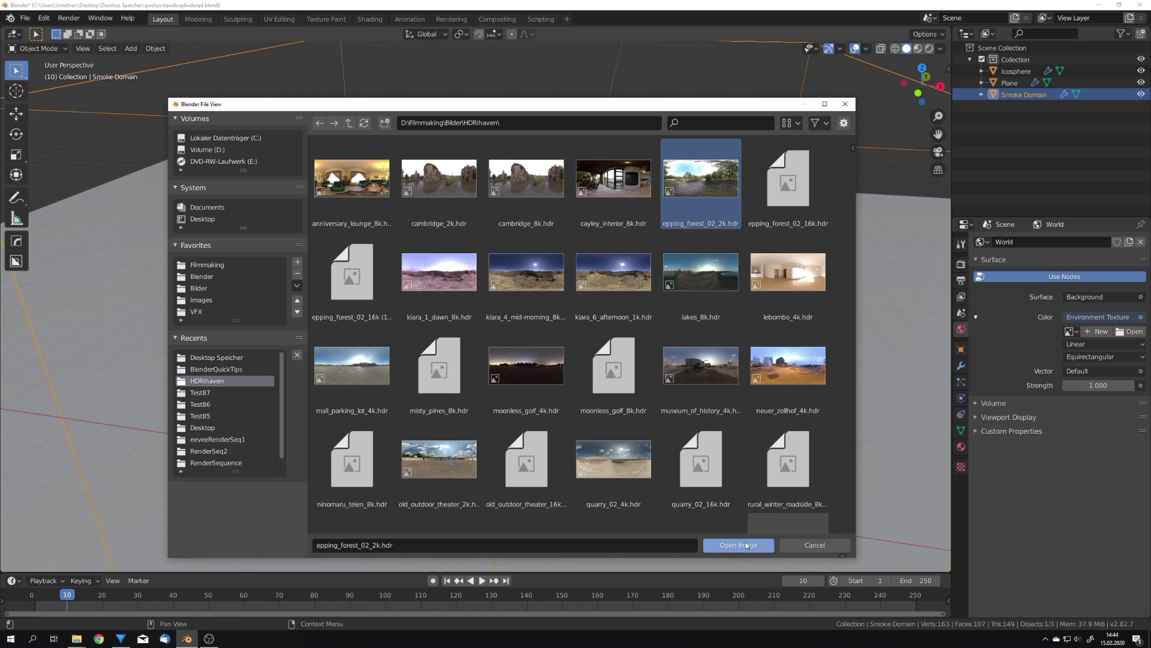
click(711, 544)
Enable the Transparent film option for the Eevee render.
click(961, 269)
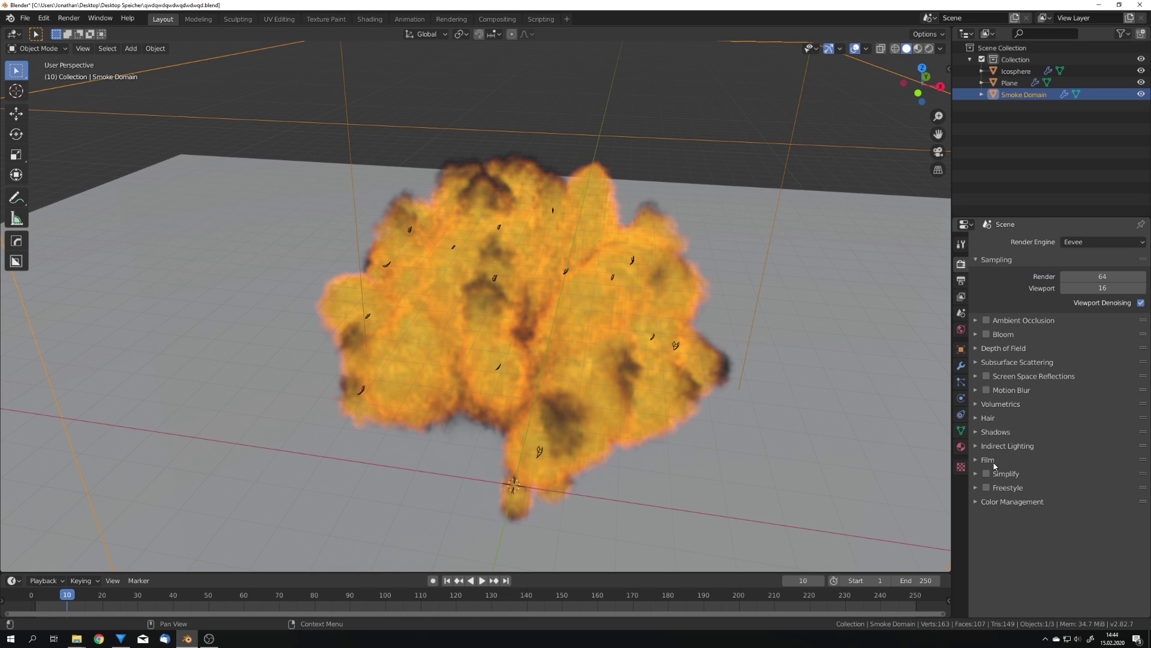
click(1012, 459)
click(1130, 490)
scroll(690, 405, down, 5)
middle_drag(621, 389, 600, 376)
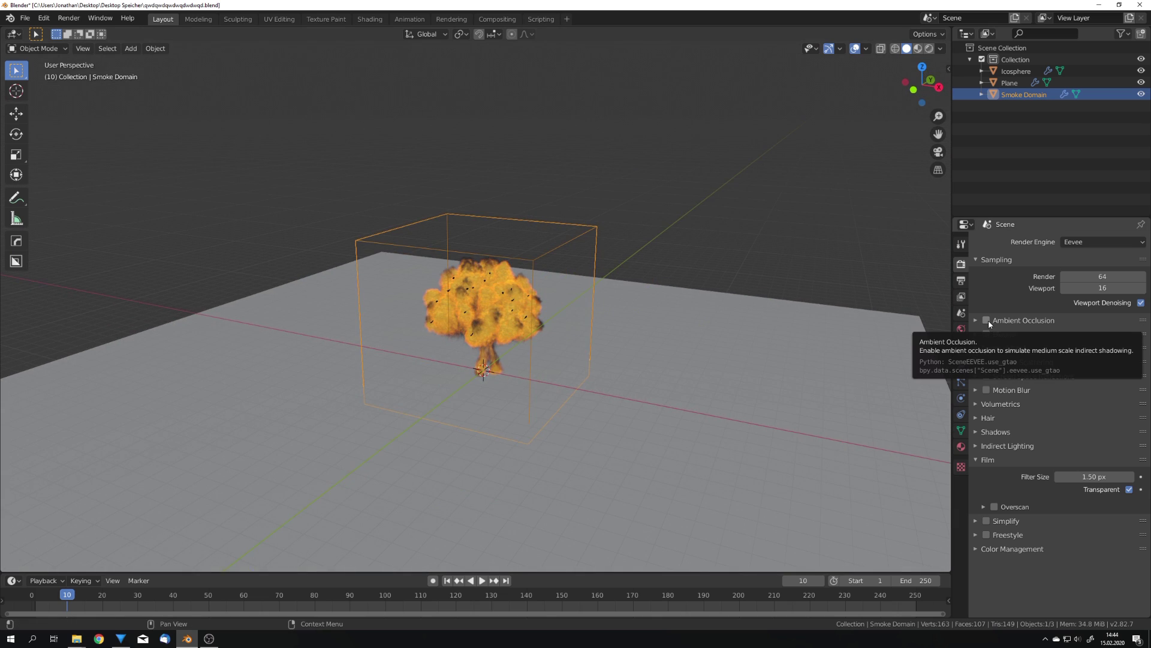
Enable Ambient Occlusion and Screen Space Reflections in the render settings.
click(987, 321)
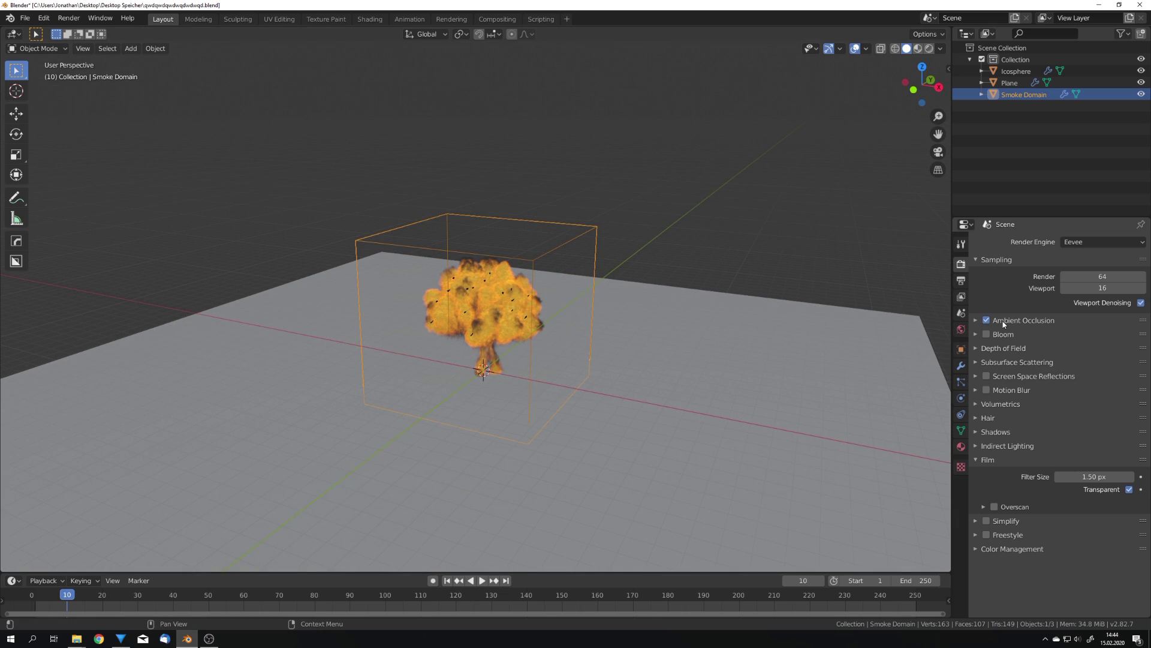
click(986, 376)
click(1032, 376)
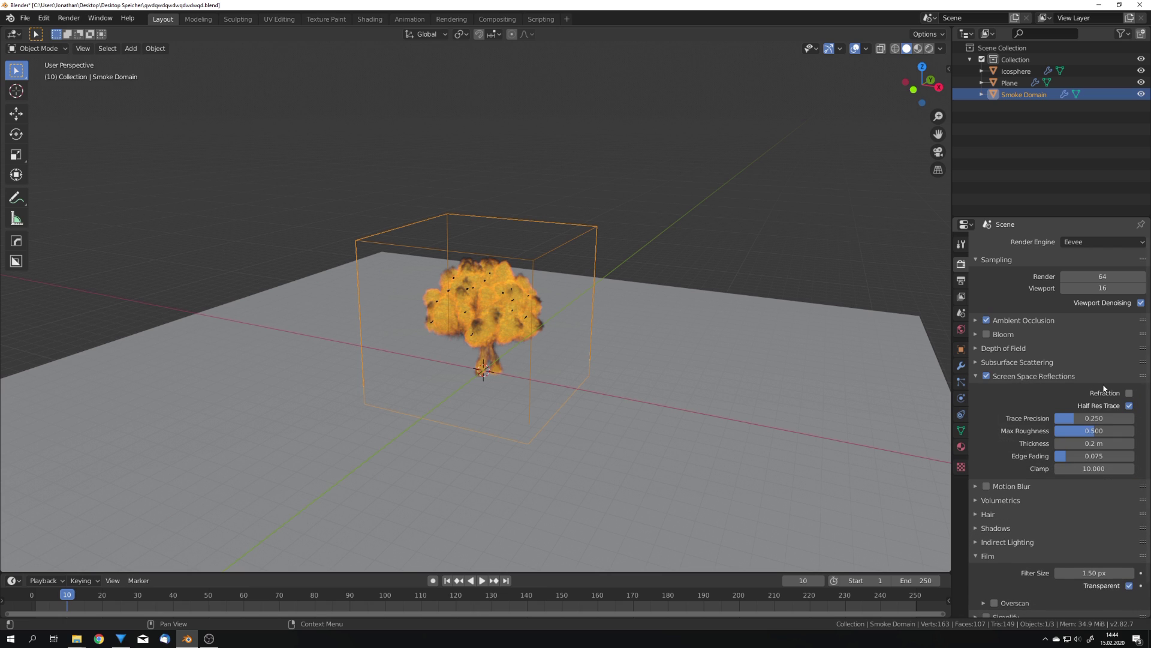
click(1043, 381)
Expand the Volumetrics render settings and save the file.
click(1011, 404)
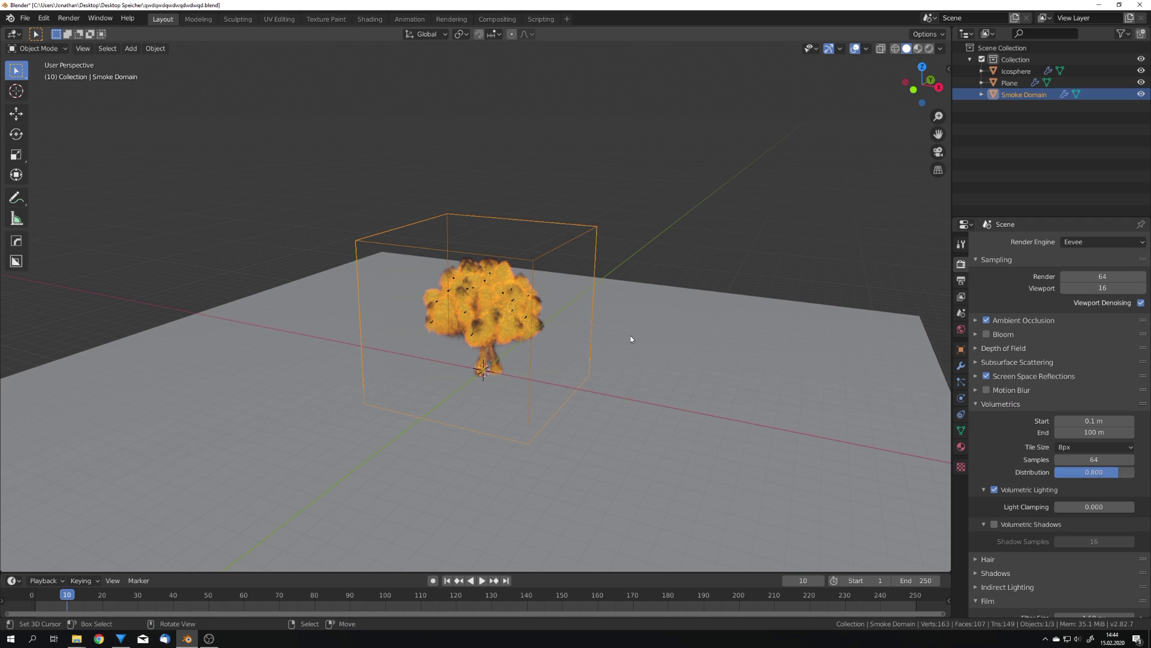
middle_drag(629, 337, 178, 193)
key(ctrl+s)
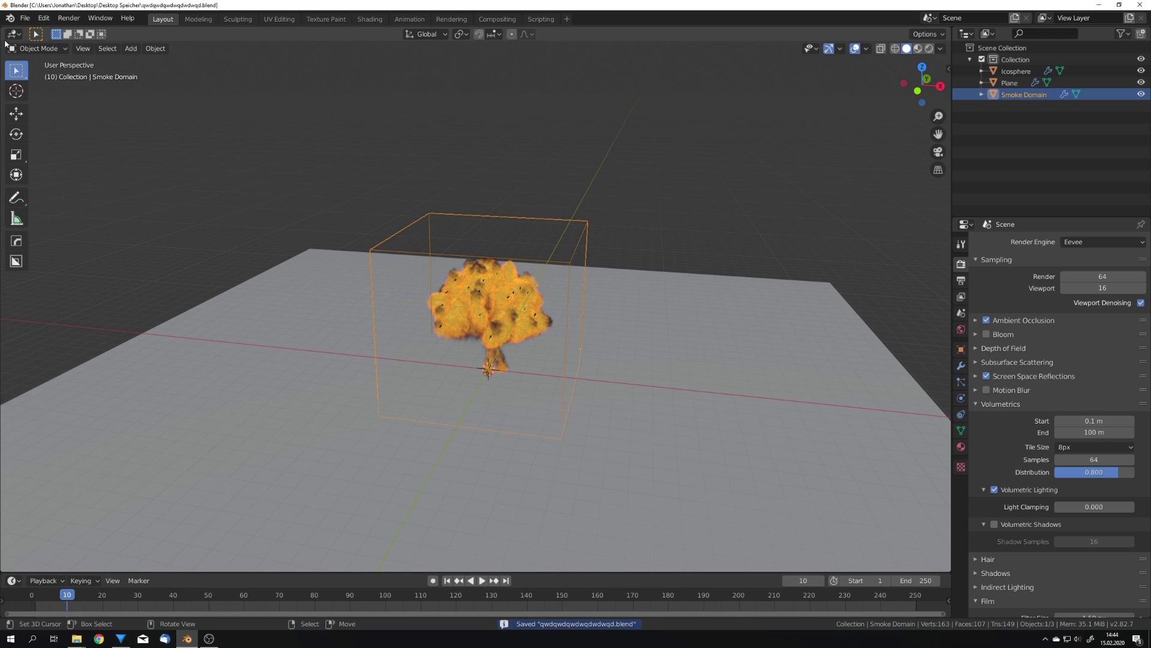
Split the viewport into two side-by-side views, switch one to Rendered shading, and deselect all objects.
drag(3, 31, 536, 117)
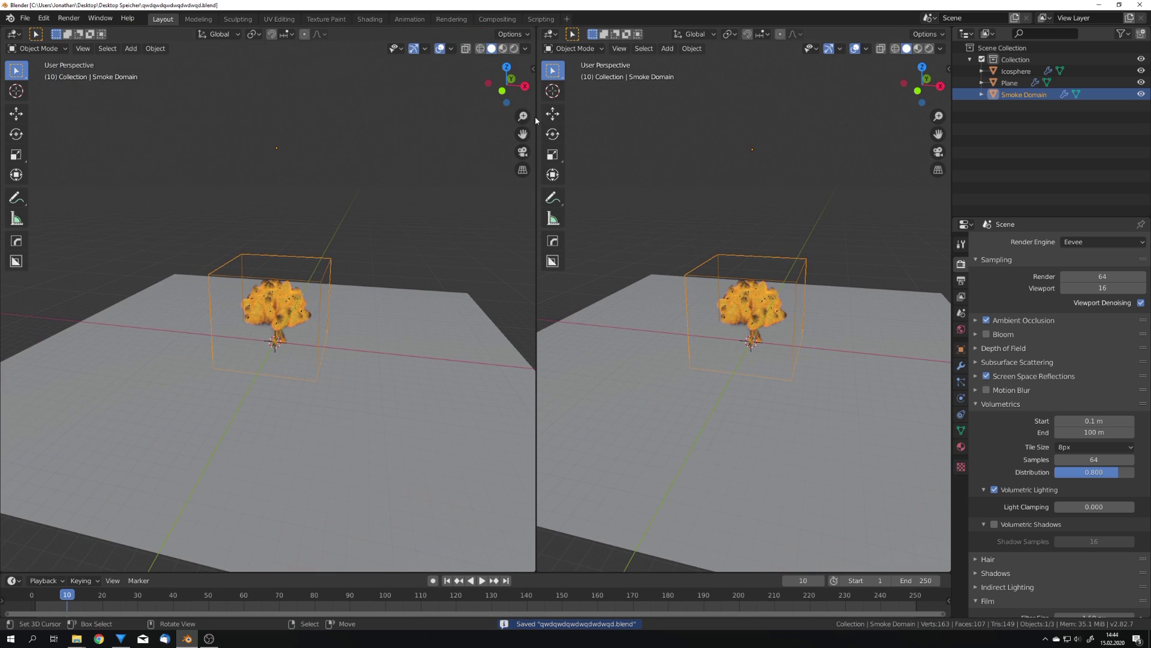
click(930, 49)
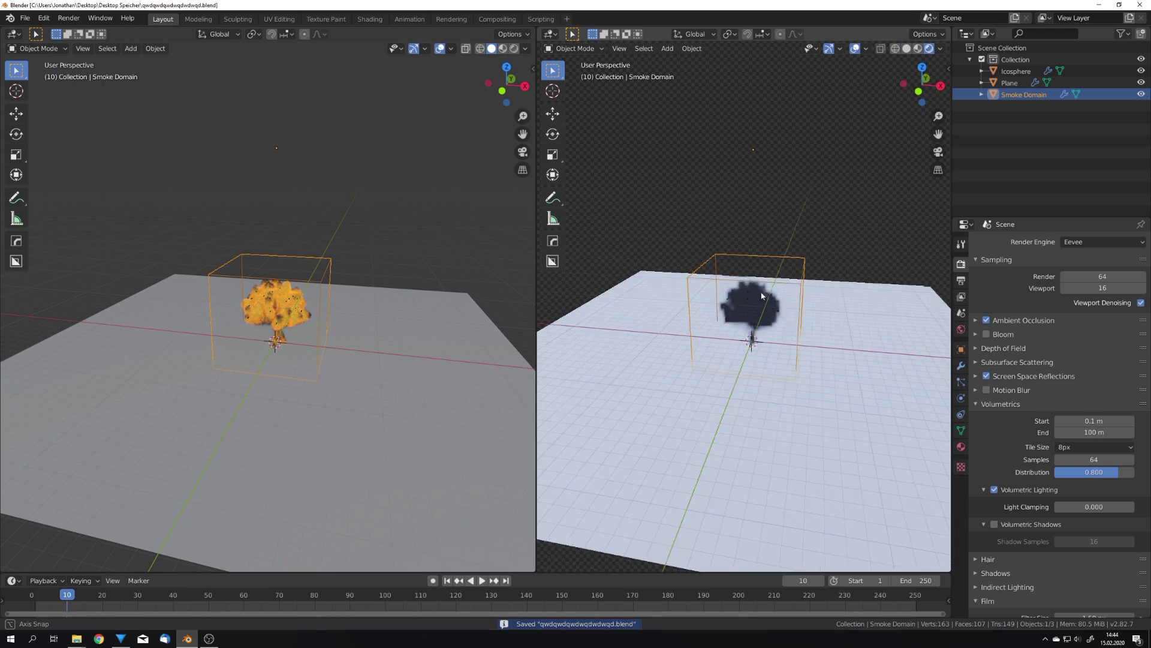
scroll(796, 311, up, 4)
key(alt+a)
middle_drag(796, 311, 753, 302)
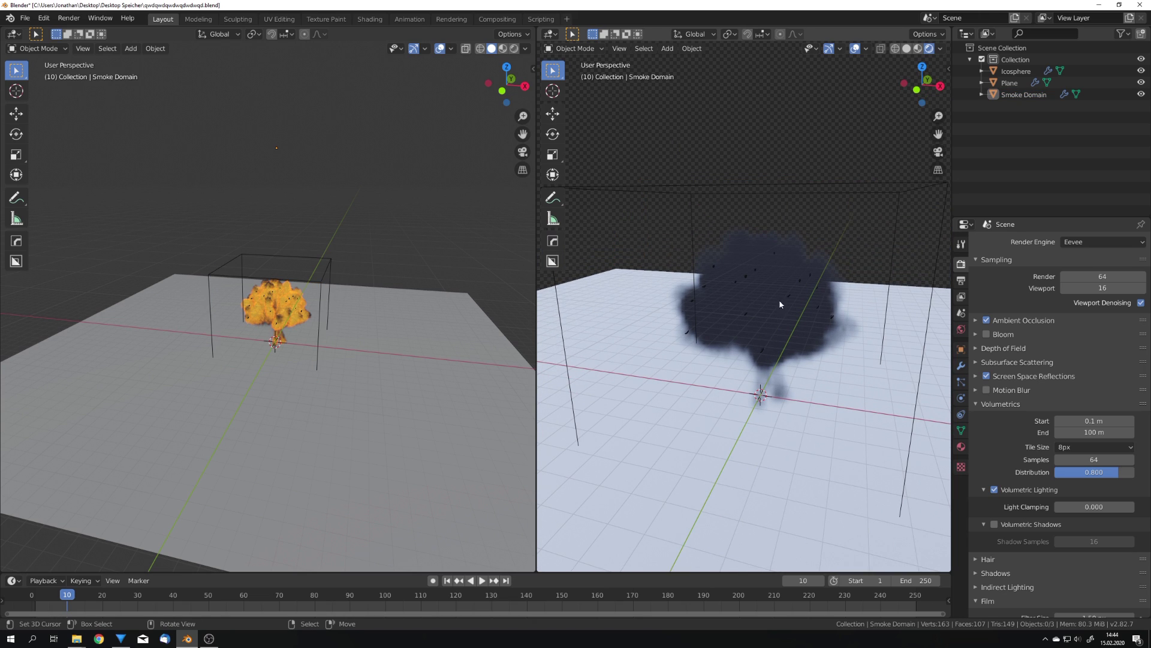
Set the volumetrics Tile Size to 2px.
click(1084, 447)
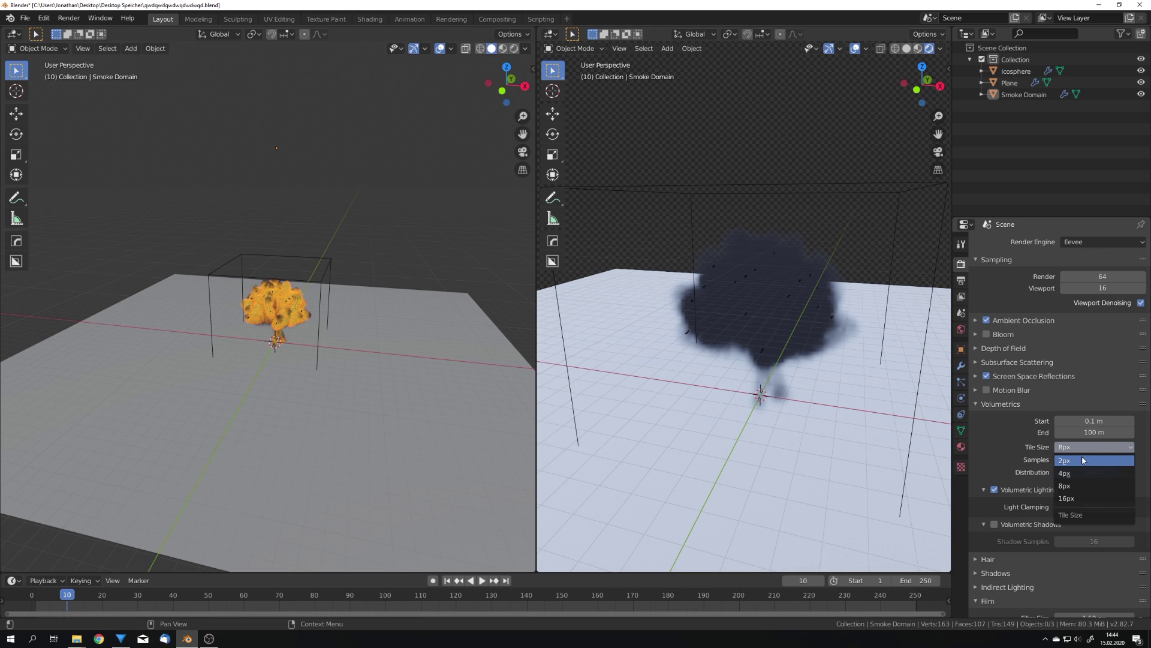
click(1079, 461)
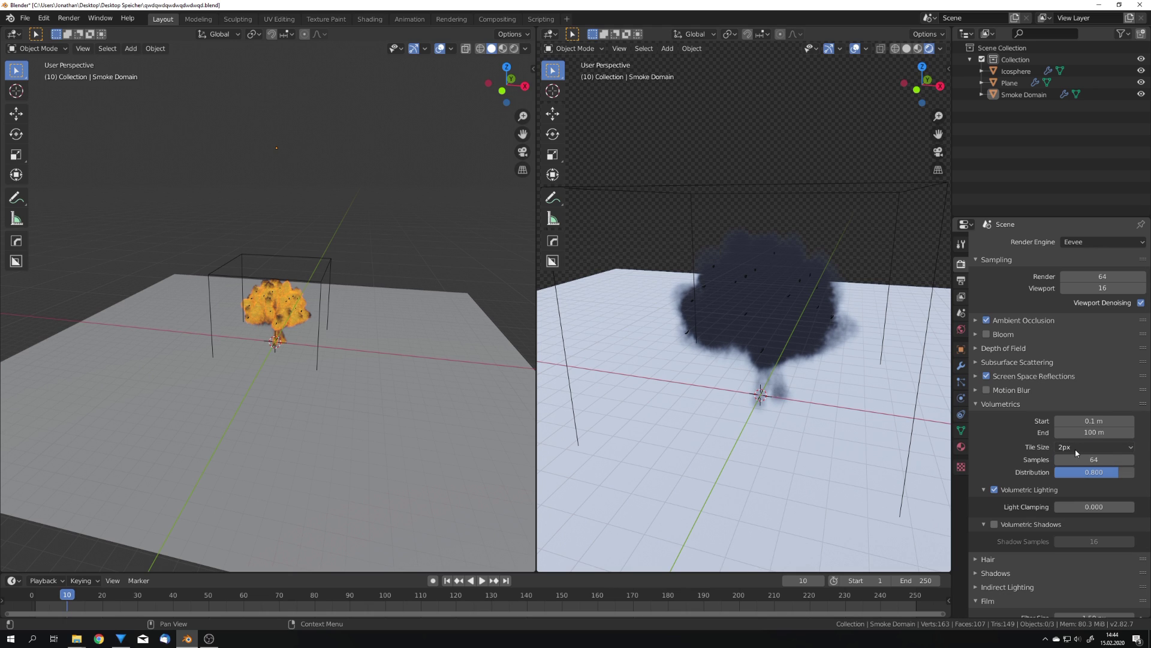
Enable Volumetric Shadows in the Eevee volumetrics settings and set the Shadow Samples to 64.
click(995, 524)
middle_drag(762, 378, 819, 394)
scroll(784, 371, up, 4)
scroll(784, 372, down, 7)
scroll(819, 394, up, 4)
scroll(819, 397, up, 1)
click(1087, 542)
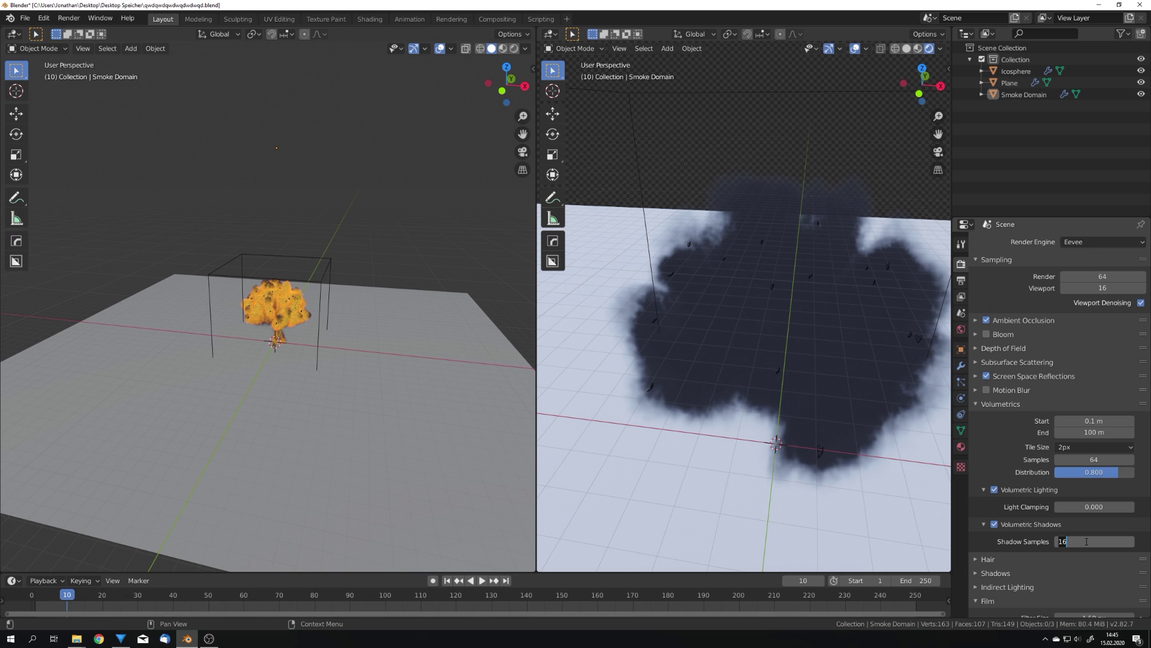
text(64)
key(Return)
Add a point light and move it up beside the smoke cloud.
scroll(784, 390, down, 7)
middle_drag(781, 390, 819, 390)
key(shift+a)
mouse_move(791, 523)
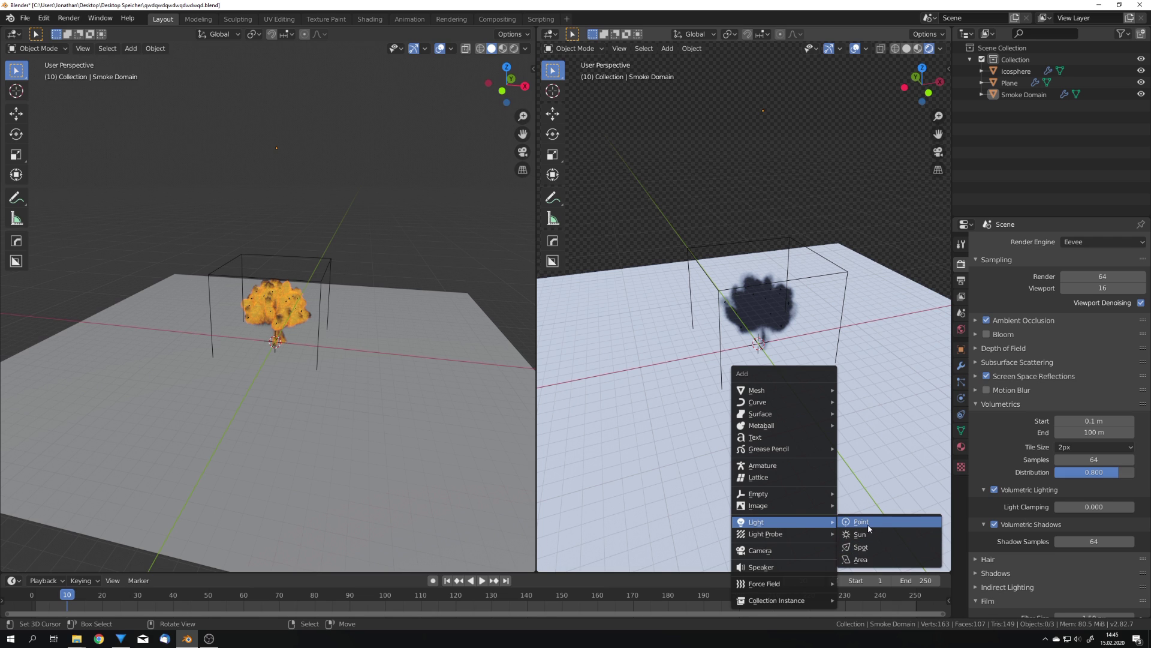
click(868, 524)
key(g)
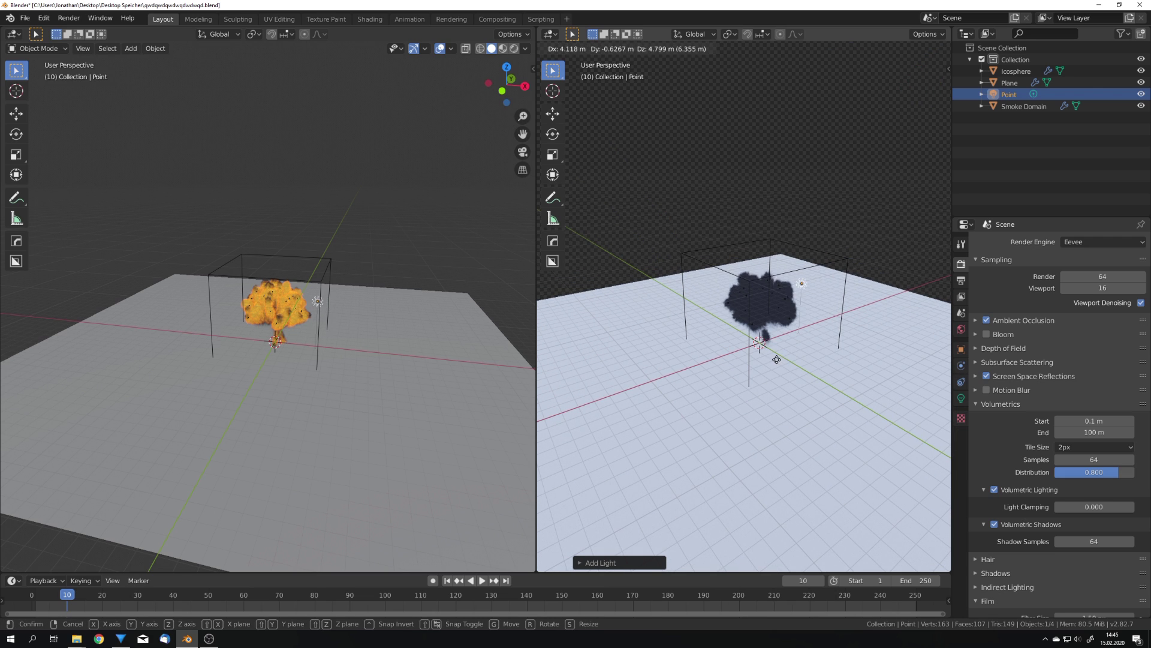
click(815, 359)
scroll(842, 358, up, 4)
Raise the point light's power to 242.6 W to examine the lit smoke, and delete the light.
click(963, 399)
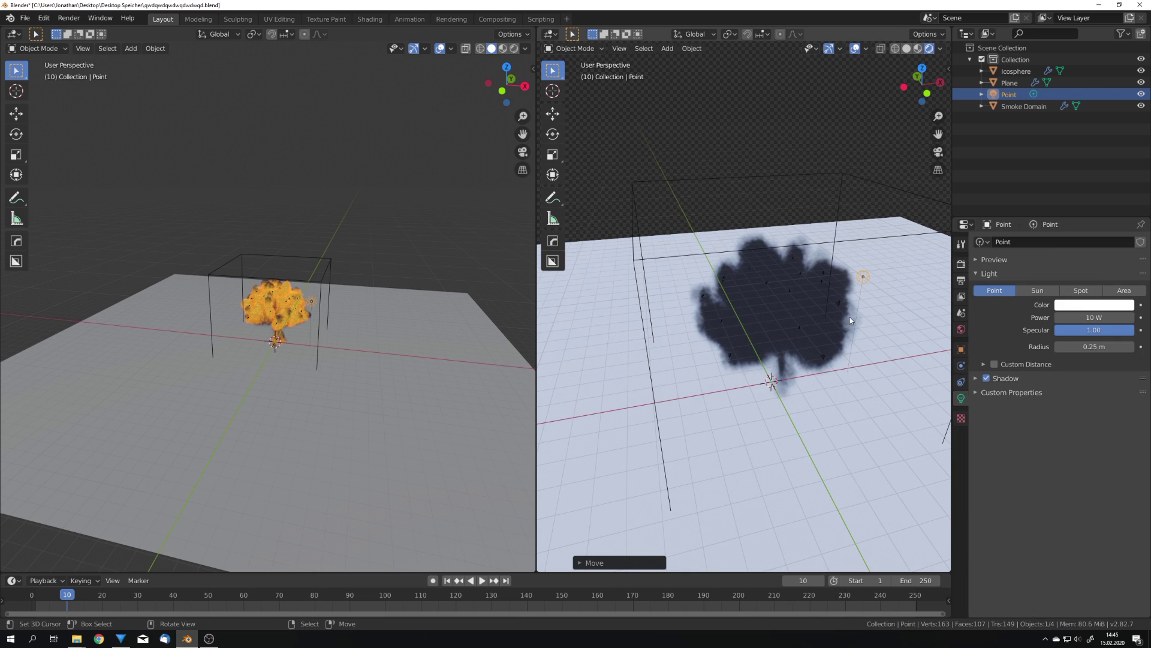
drag(1093, 317, 1150, 317)
middle_drag(857, 338, 747, 333)
scroll(730, 337, up, 2)
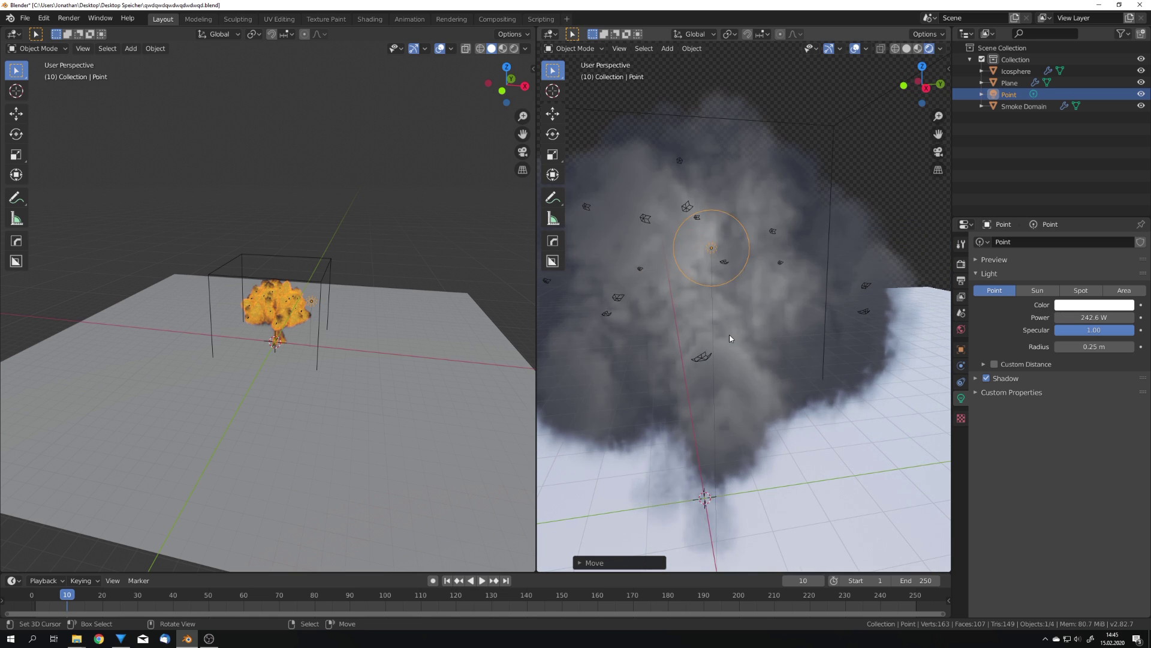
scroll(725, 335, down, 4)
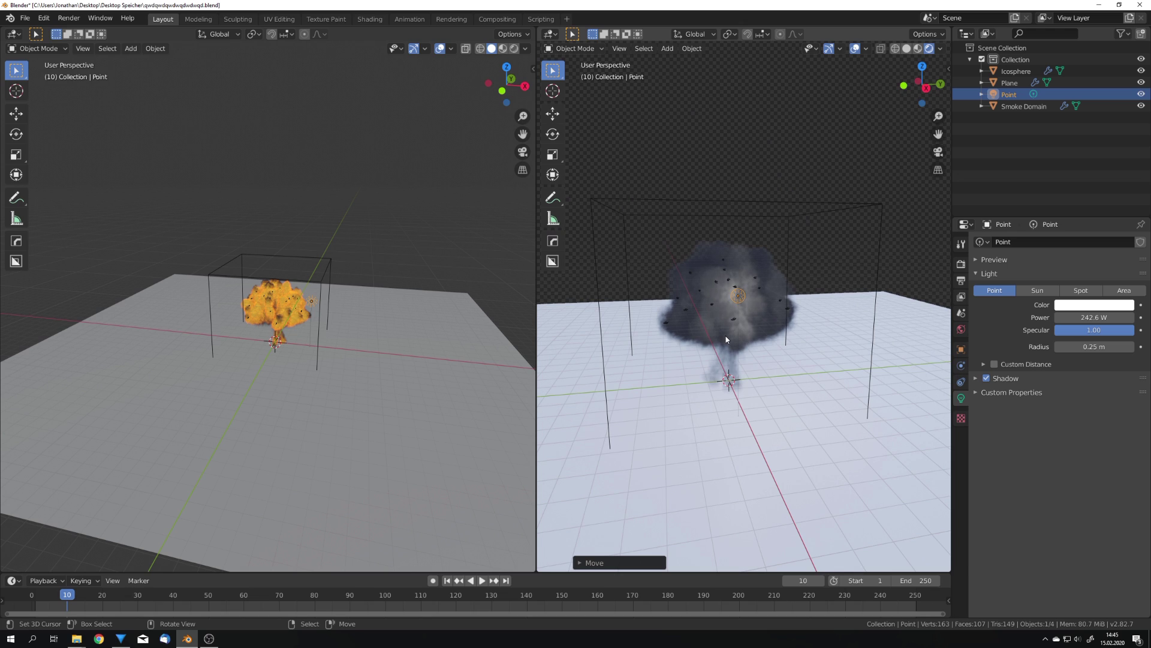
middle_drag(726, 339, 685, 340)
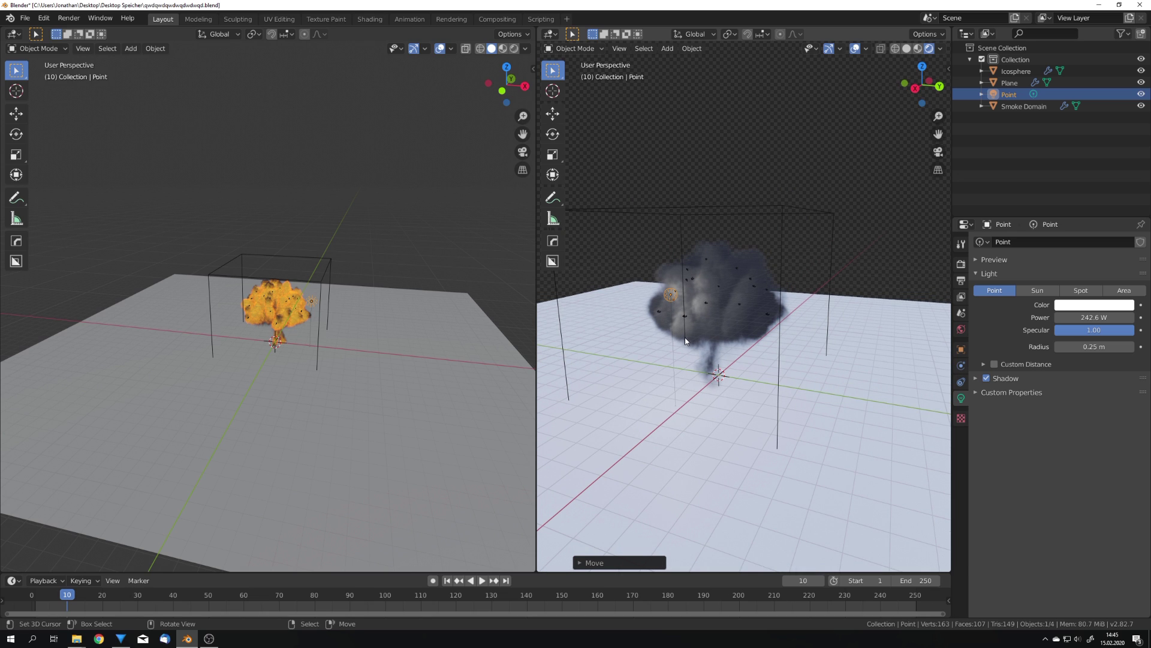
key(x)
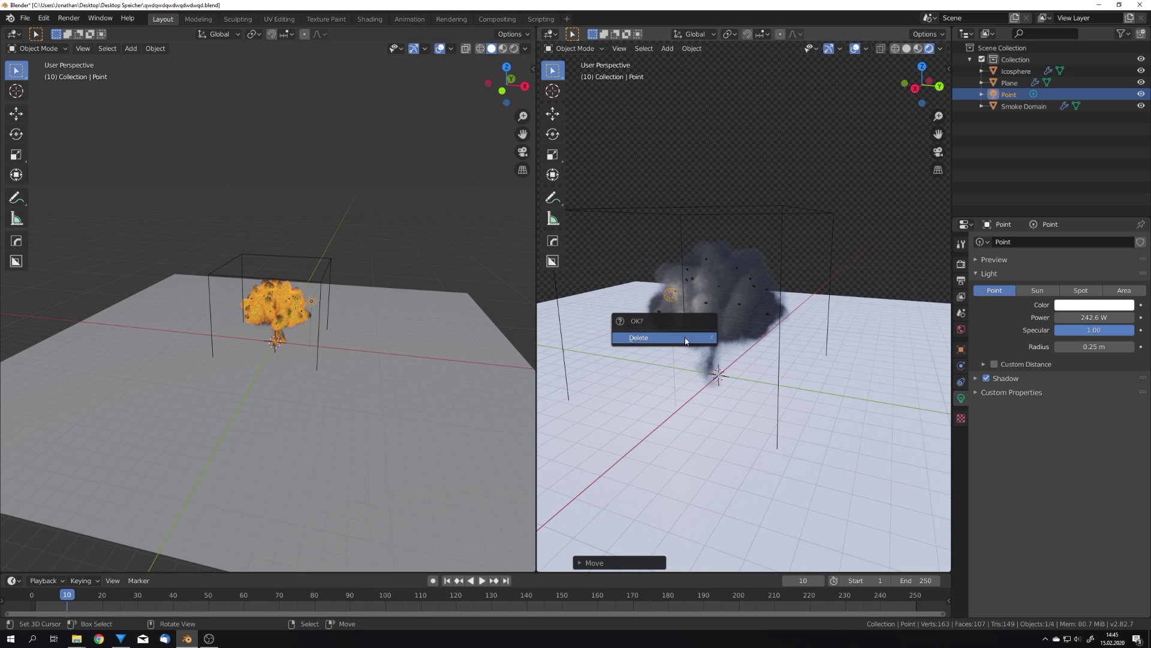
click(685, 337)
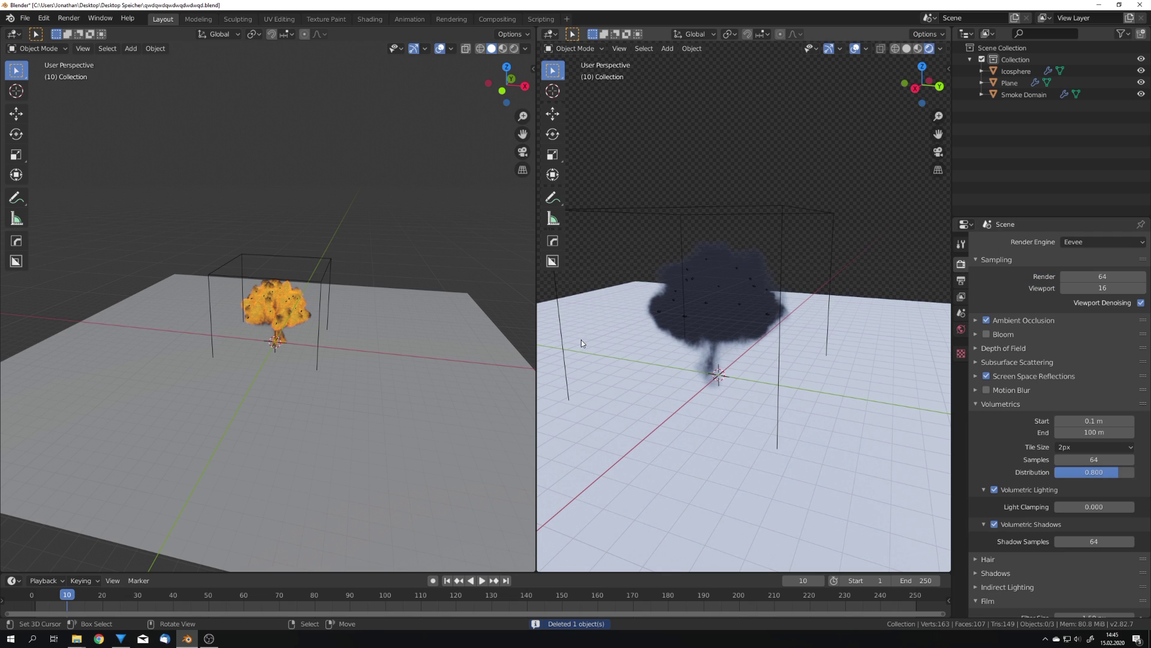
Switch the render engine to Cycles with GPU Compute as the device, and save the file.
click(907, 48)
click(1096, 243)
click(1084, 282)
click(1085, 271)
click(1080, 294)
middle_drag(787, 332, 748, 331)
scroll(748, 331, up, 3)
key(ctrl+s)
Display the viewport in Rendered shading and limit its rendering to a region around the upper part of the smoke cloud.
key(z)
click(747, 282)
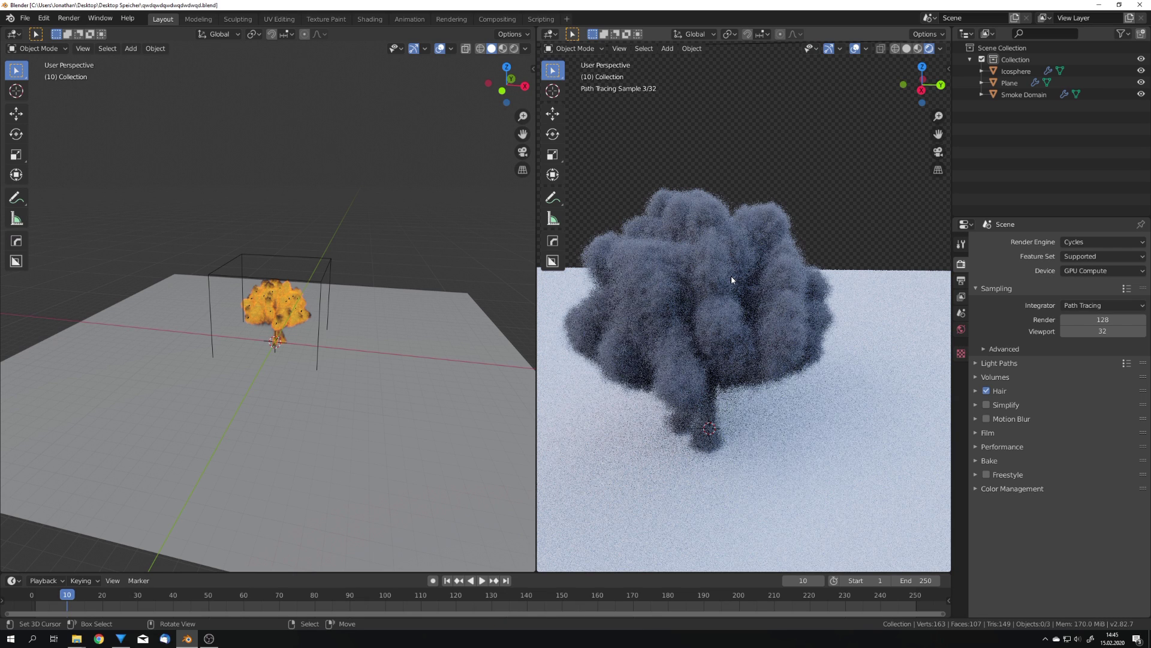
key(ctrl+b)
drag(648, 161, 809, 267)
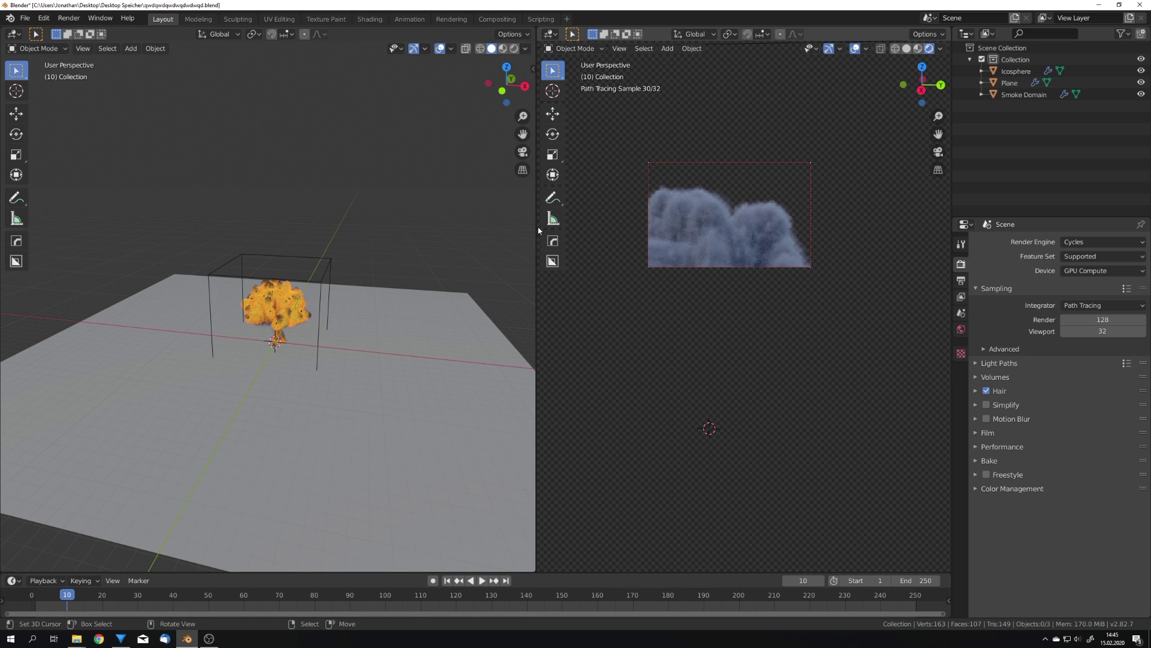
Select the Smoke Domain and turn the widened solid-shaded viewport into a Shader Editor showing its material nodes, with the sidebar hidden.
drag(539, 230, 624, 254)
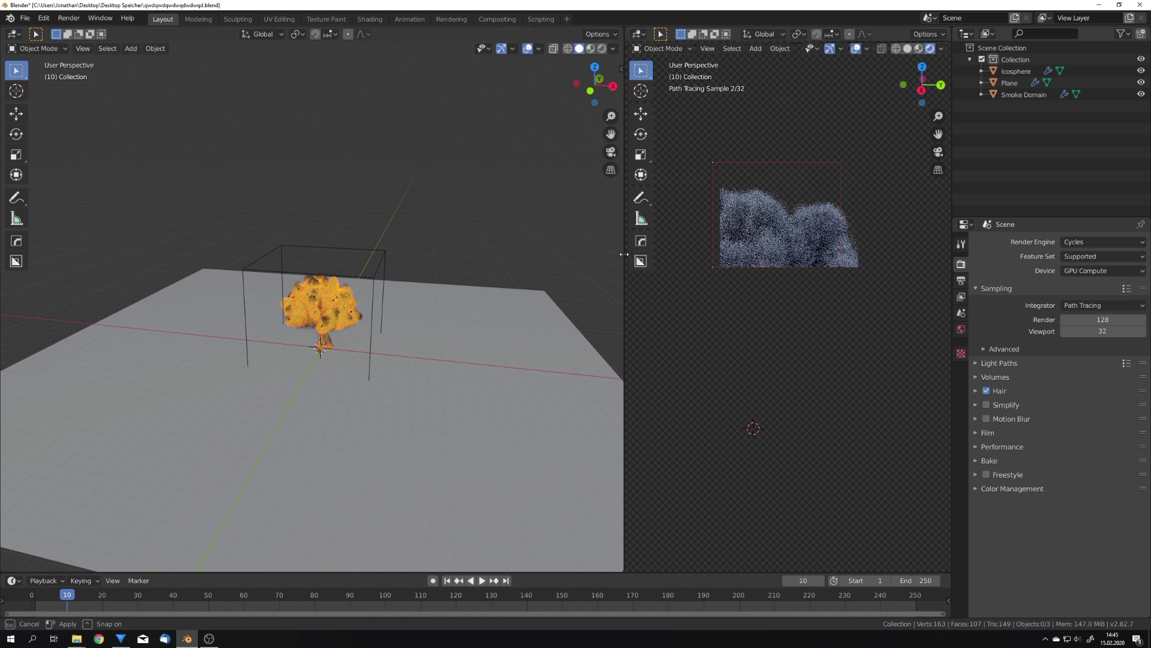
click(1022, 96)
click(13, 34)
click(60, 178)
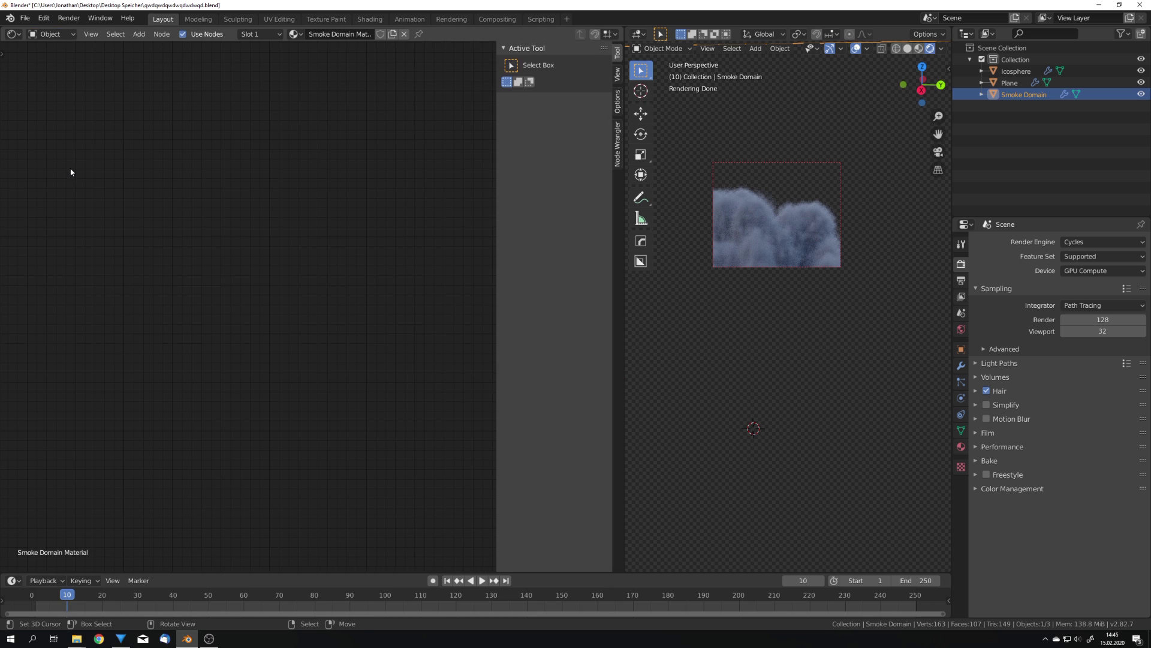
key(n)
scroll(307, 250, down, 7)
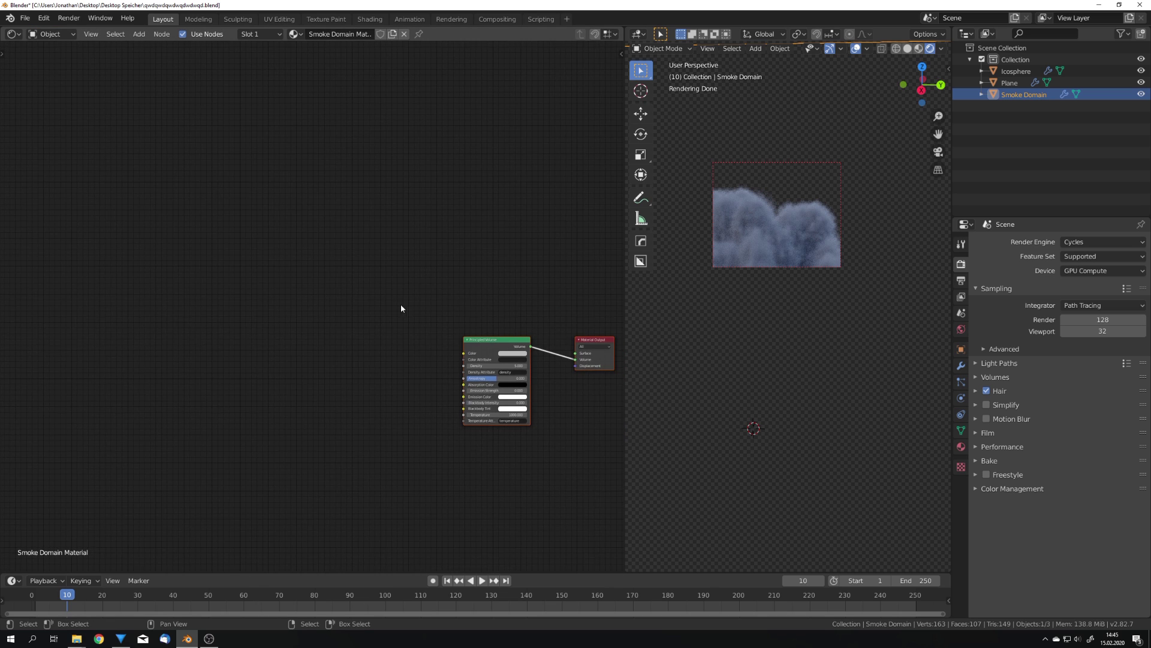
middle_drag(393, 304, 236, 243)
scroll(236, 242, up, 10)
scroll(766, 294, down, 5)
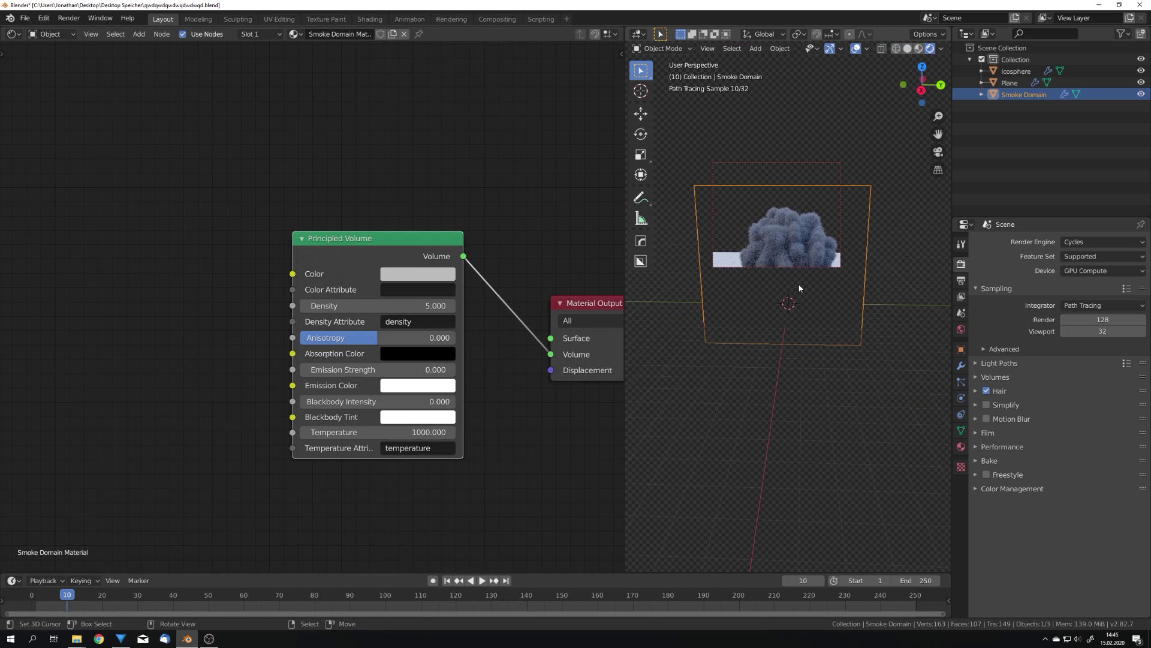
Set the Principled Volume's Blackbody Intensity to 10 and check the smoke in the rendered view.
scroll(782, 294, up, 3)
shift+middle_drag(775, 247, 774, 281)
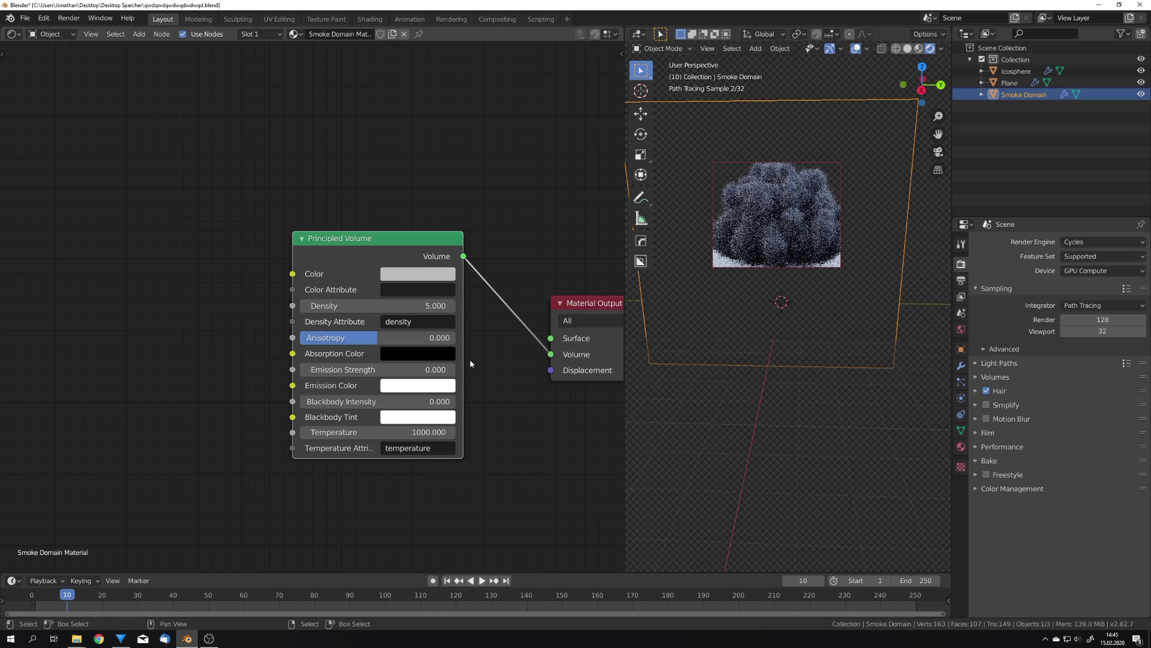
click(361, 402)
text(10)
key(Return)
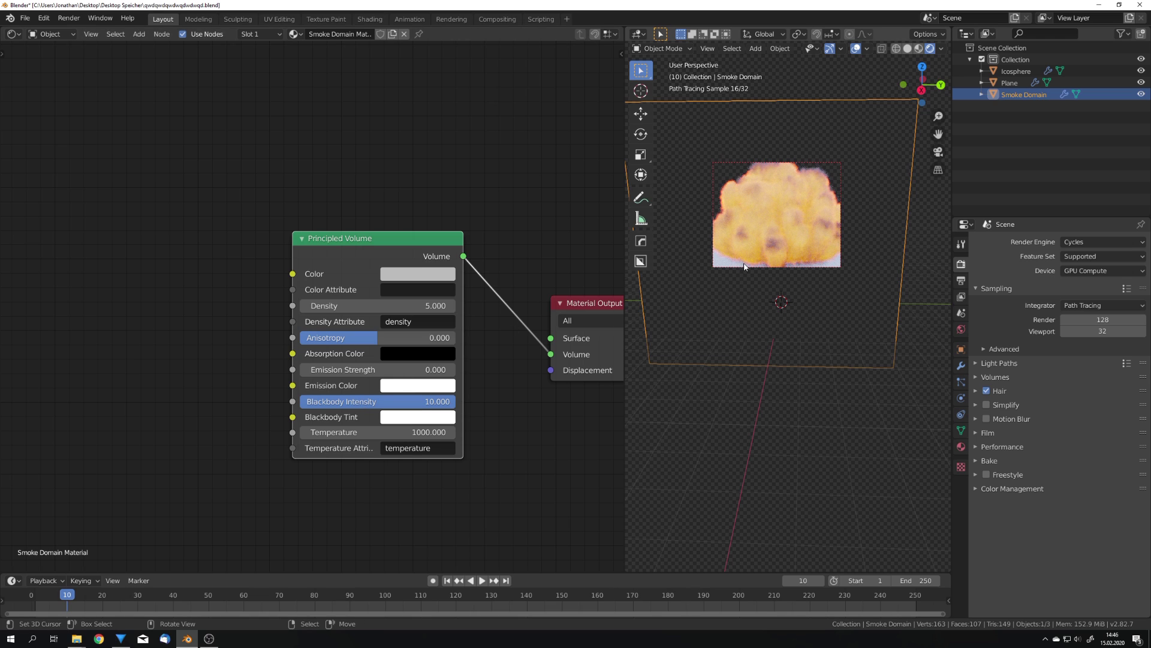
middle_drag(746, 269, 776, 272)
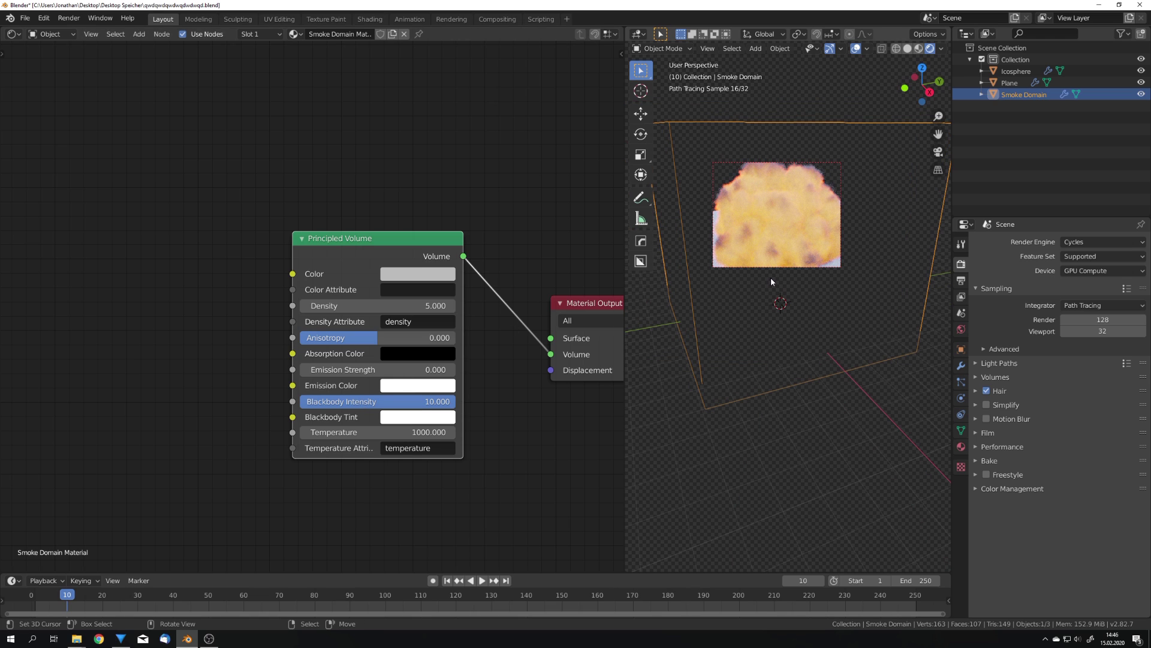
Try a Density of 10 on the Principled Volume and raise it to 50.
click(351, 305)
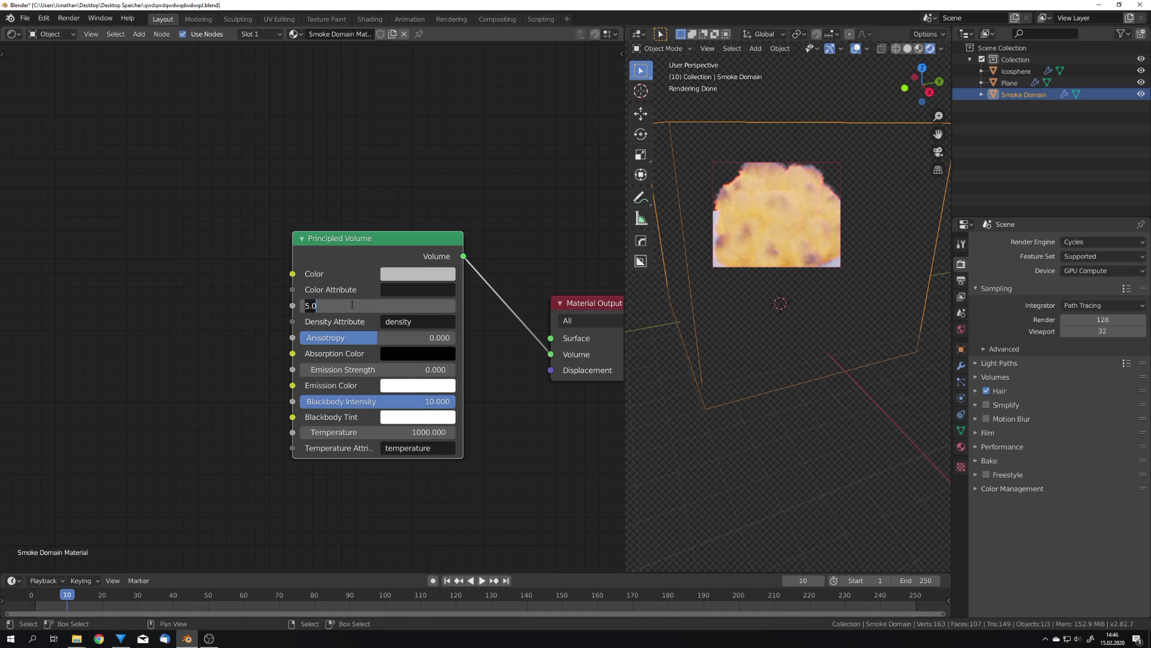
text(10)
key(Return)
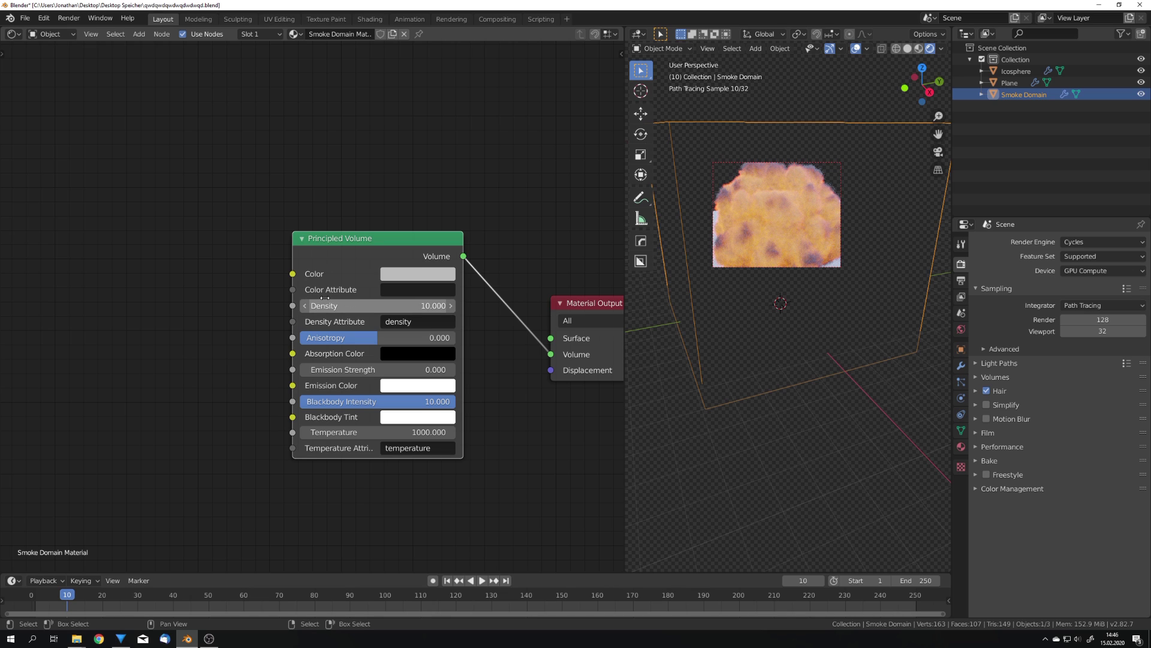
click(334, 302)
text(50)
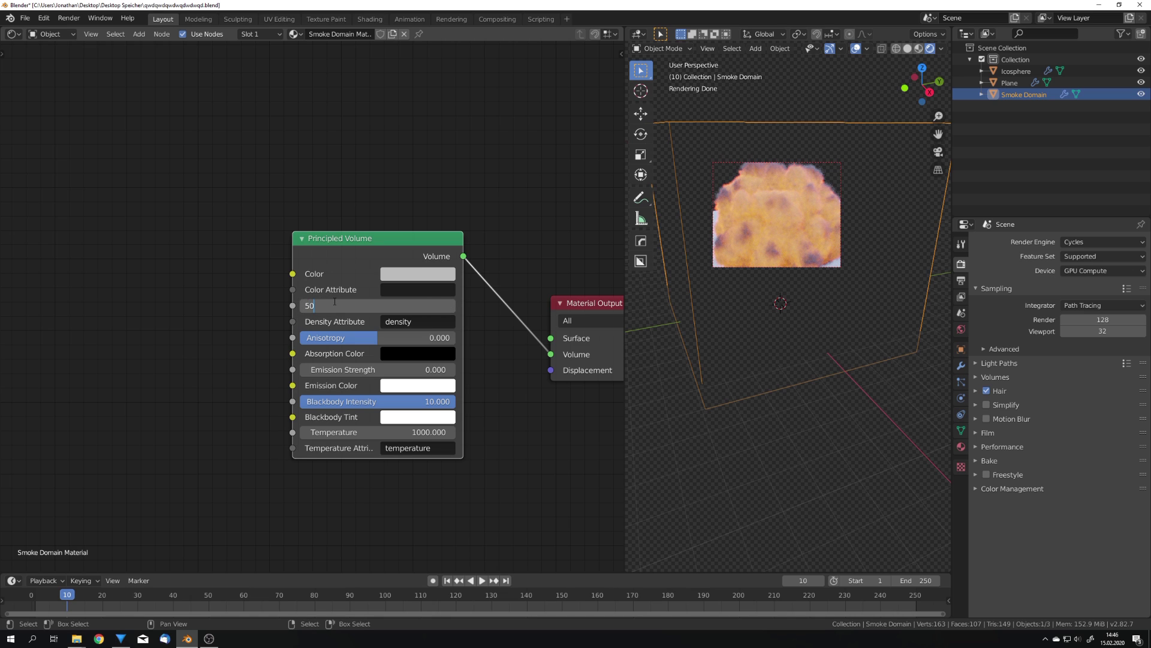
key(Return)
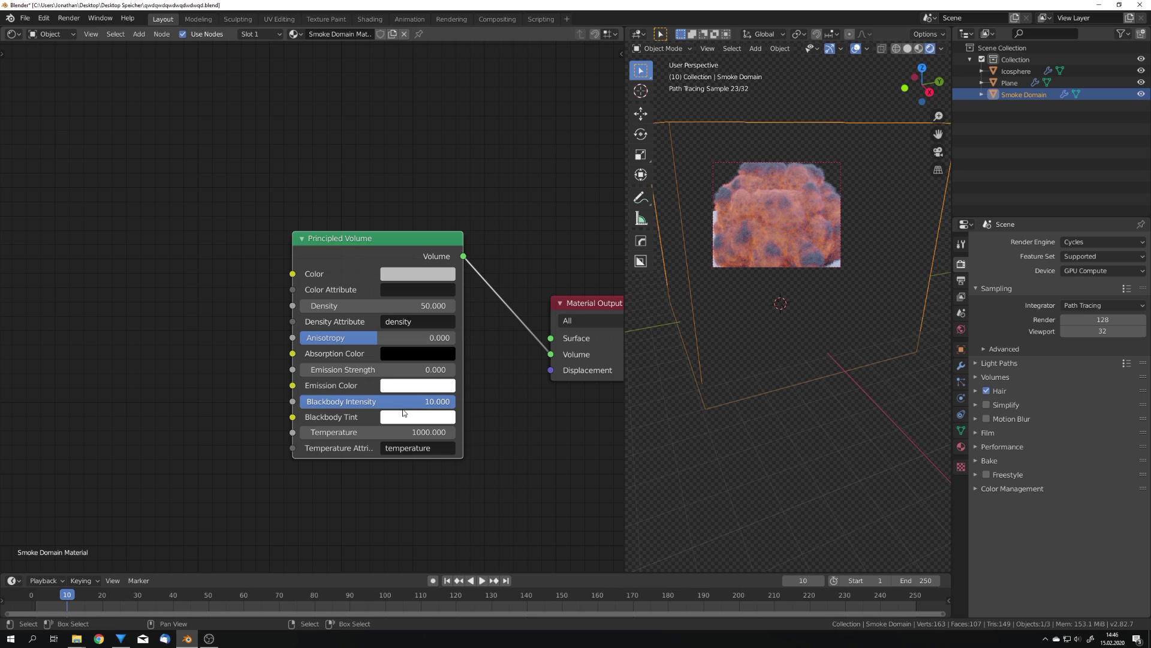
Try a Blackbody Intensity of 20 and raise it to 40, checking the whole explosion in the rendered view.
click(361, 401)
text(20)
key(Return)
double_click(362, 404)
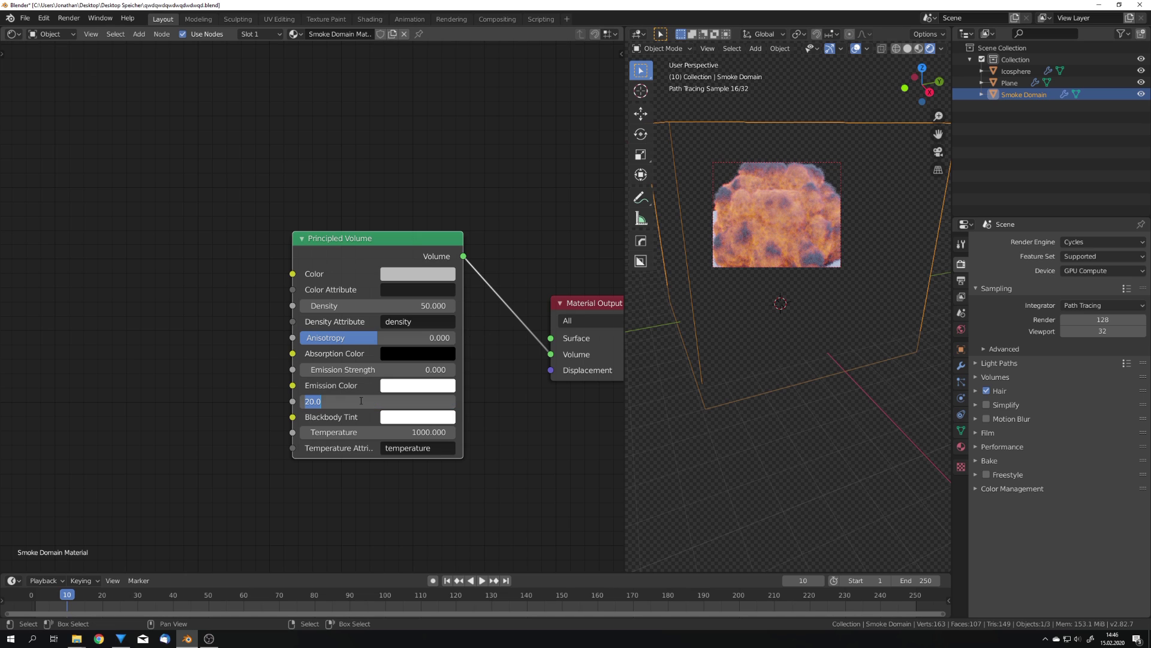
text(40)
key(Return)
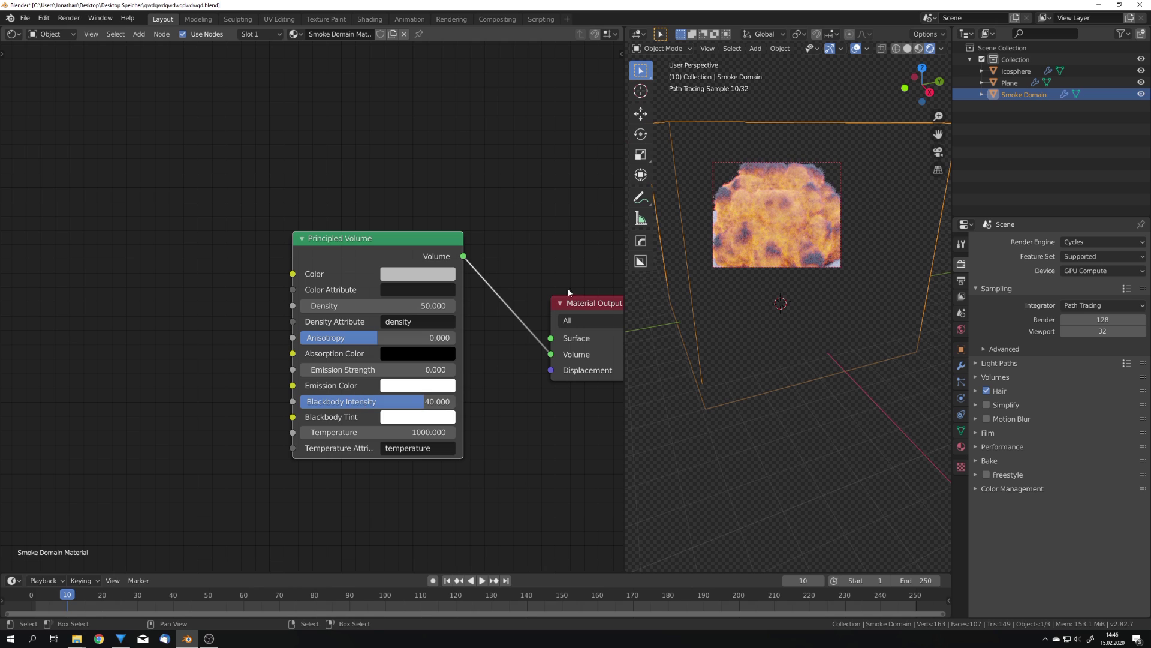
scroll(758, 269, down, 3)
middle_drag(759, 268, 786, 287)
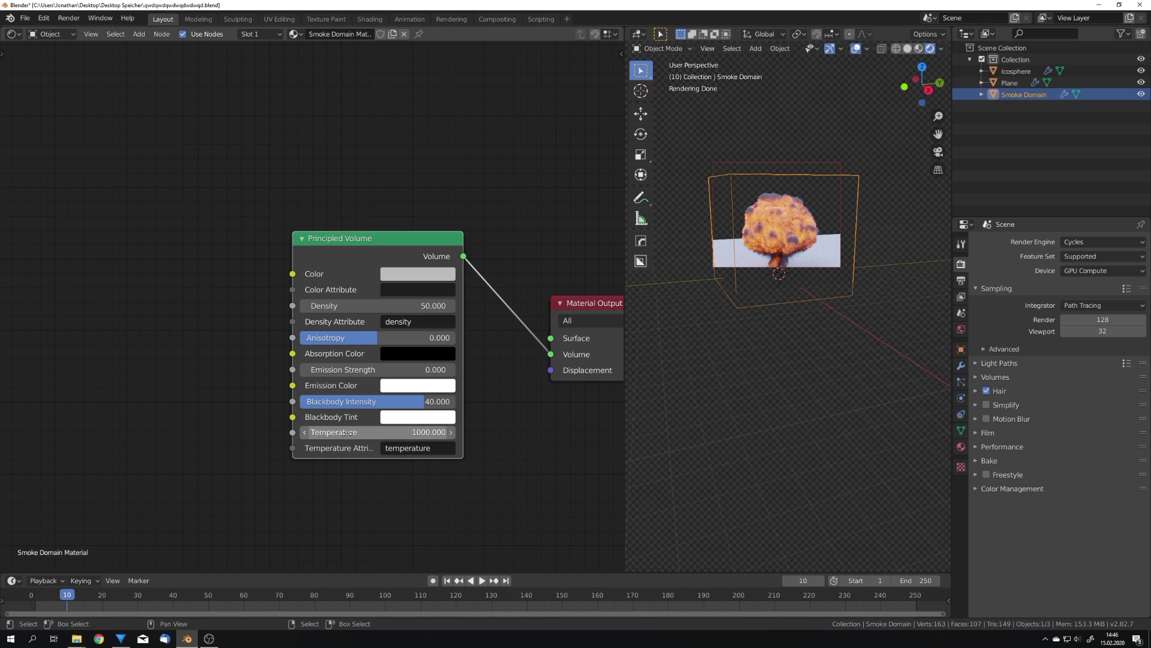
Reset the Principled Volume's Blackbody Intensity to 0 and set its Emission Strength to 2.
drag(378, 432, 438, 432)
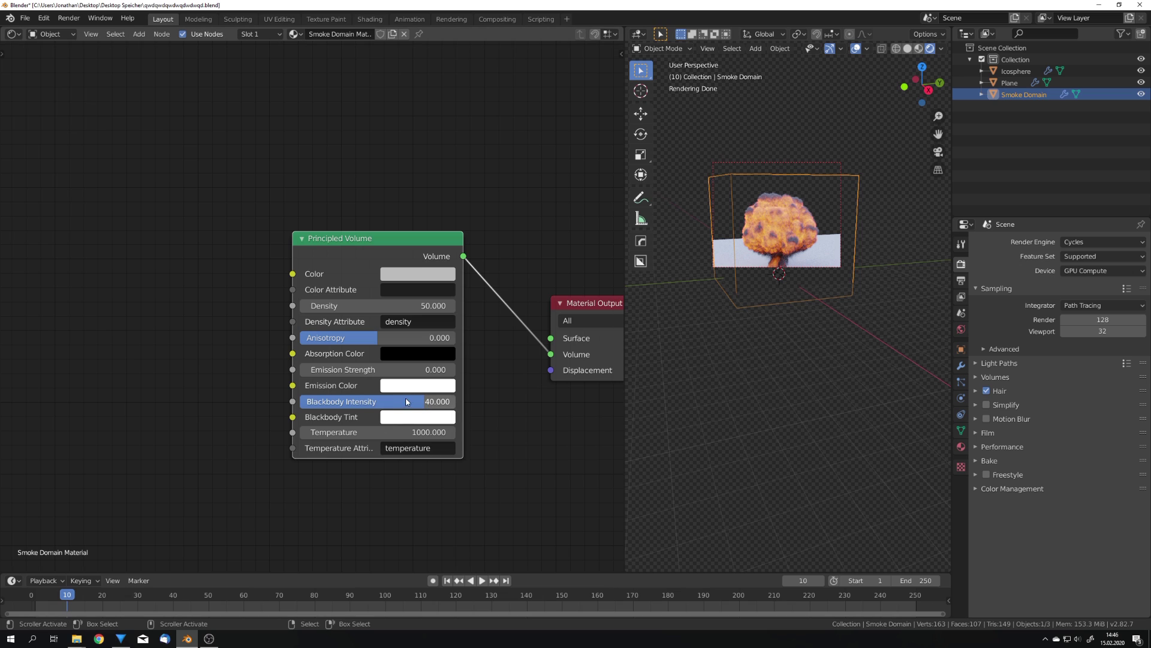
drag(406, 400, 307, 401)
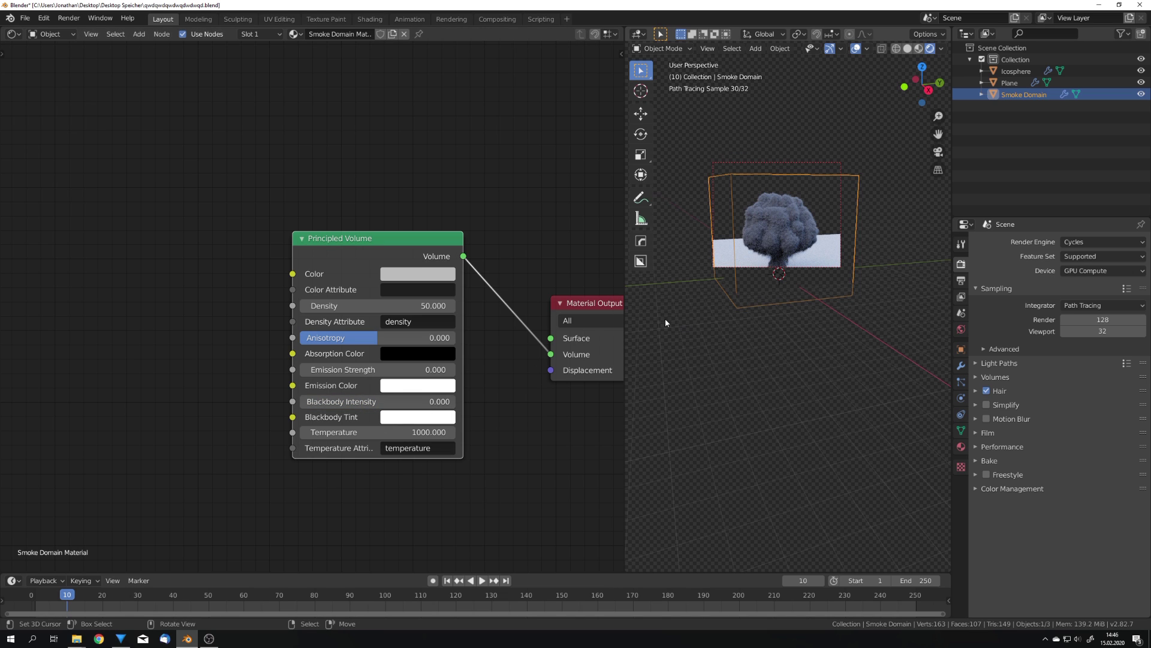
middle_drag(137, 295, 140, 262)
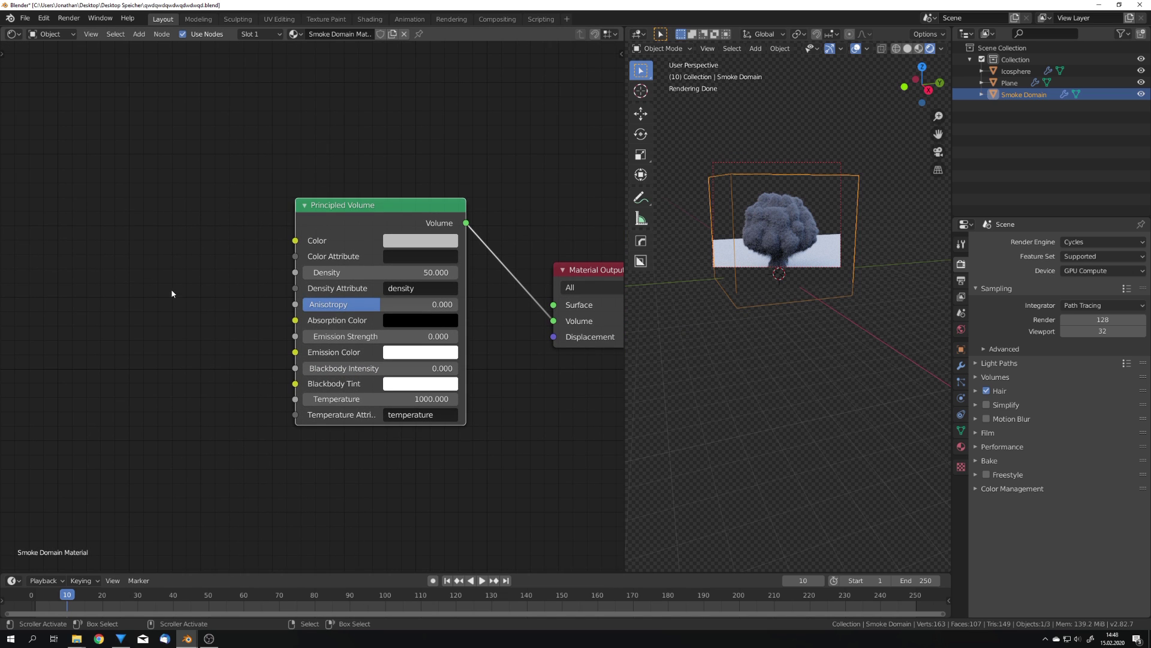
click(343, 336)
text(2)
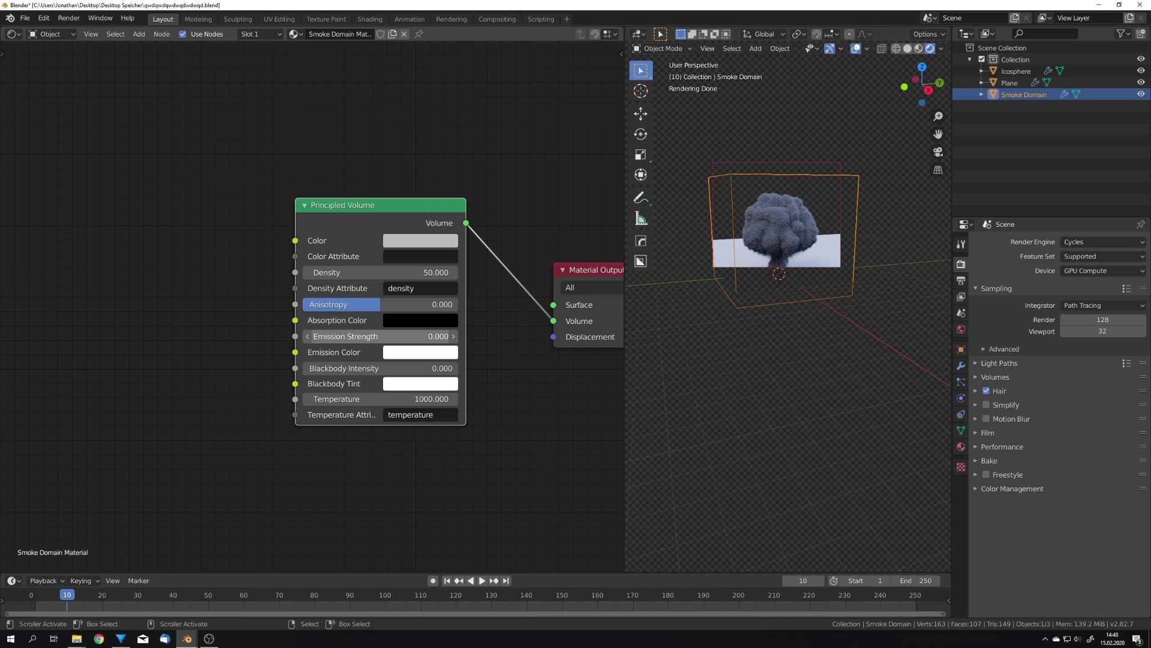
key(Return)
middle_drag(819, 254, 805, 326)
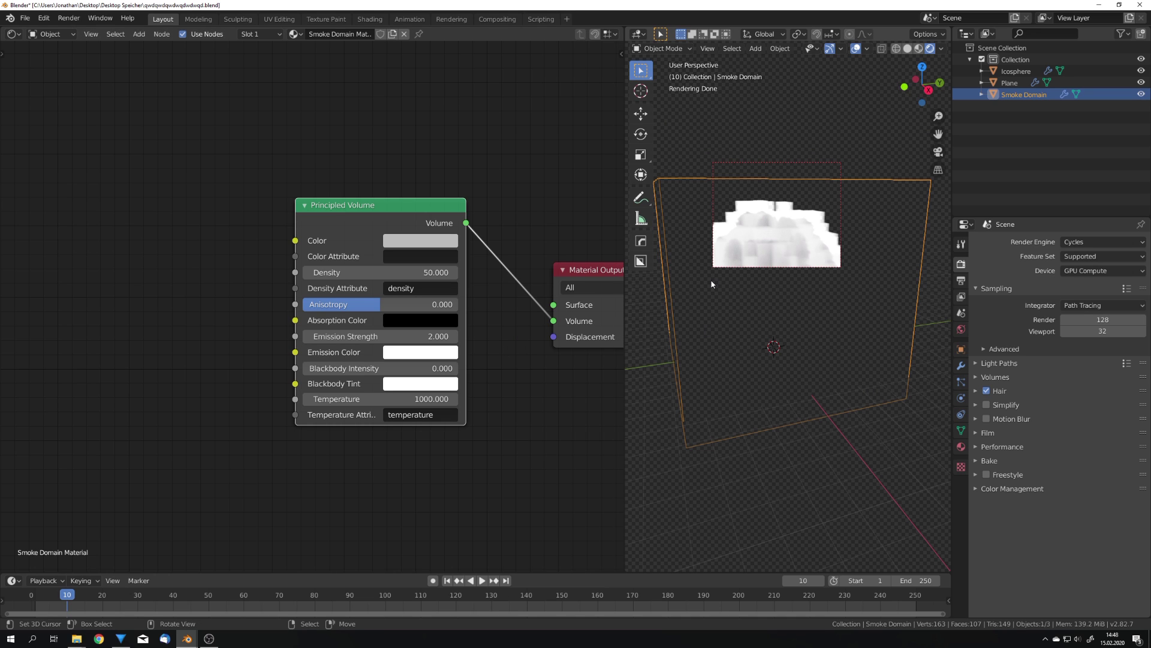
mouse_move(704, 330)
middle_down()
mouse_move(745, 303)
mouse_move(730, 334)
mouse_move(719, 316)
mouse_move(762, 312)
mouse_move(764, 291)
mouse_move(780, 321)
middle_up()
Add an Attribute node beside the Principled Volume and set its attribute name to flame.
middle_drag(236, 348, 335, 342)
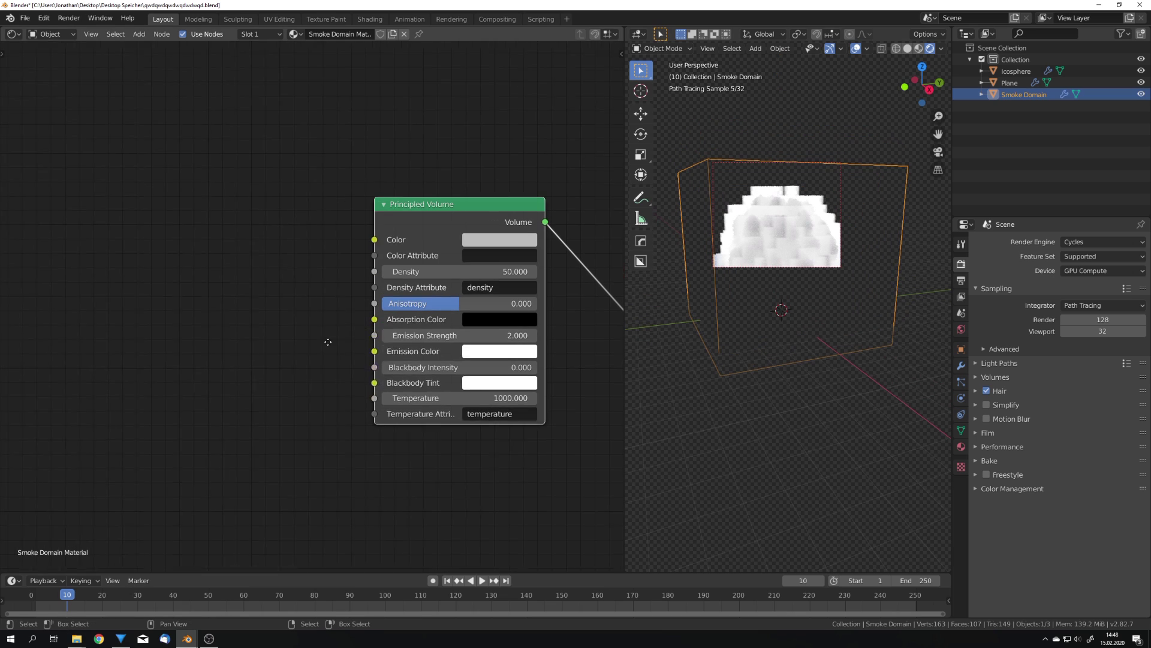
key(shift+a)
text(att)
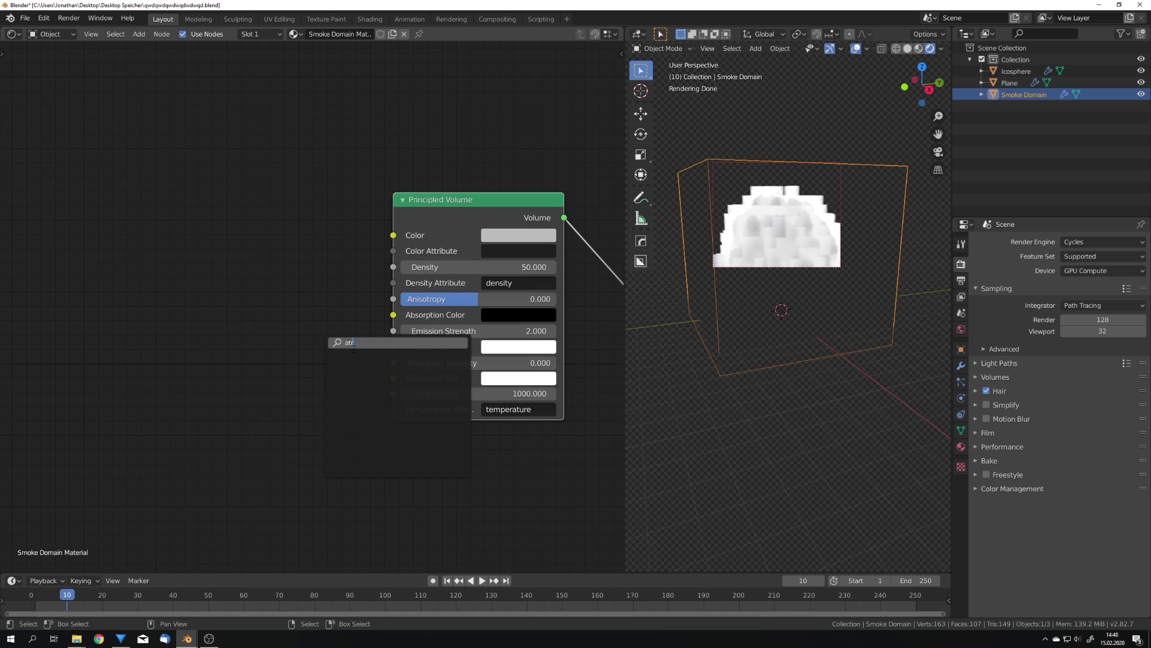
click(355, 362)
click(162, 324)
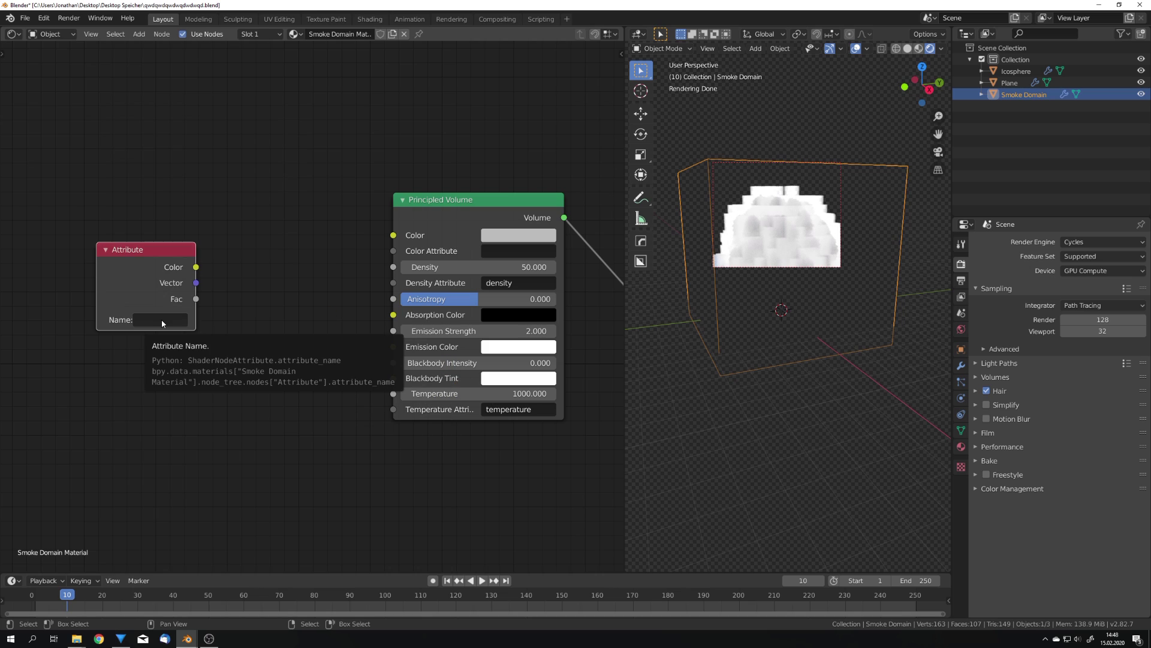
drag(157, 307, 168, 314)
click(166, 325)
text(flame)
key(Return)
key(g)
click(49, 311)
Add a Math node between the Attribute node and the Principled Volume.
middle_drag(50, 311, 245, 306)
key(shift+a)
key(s)
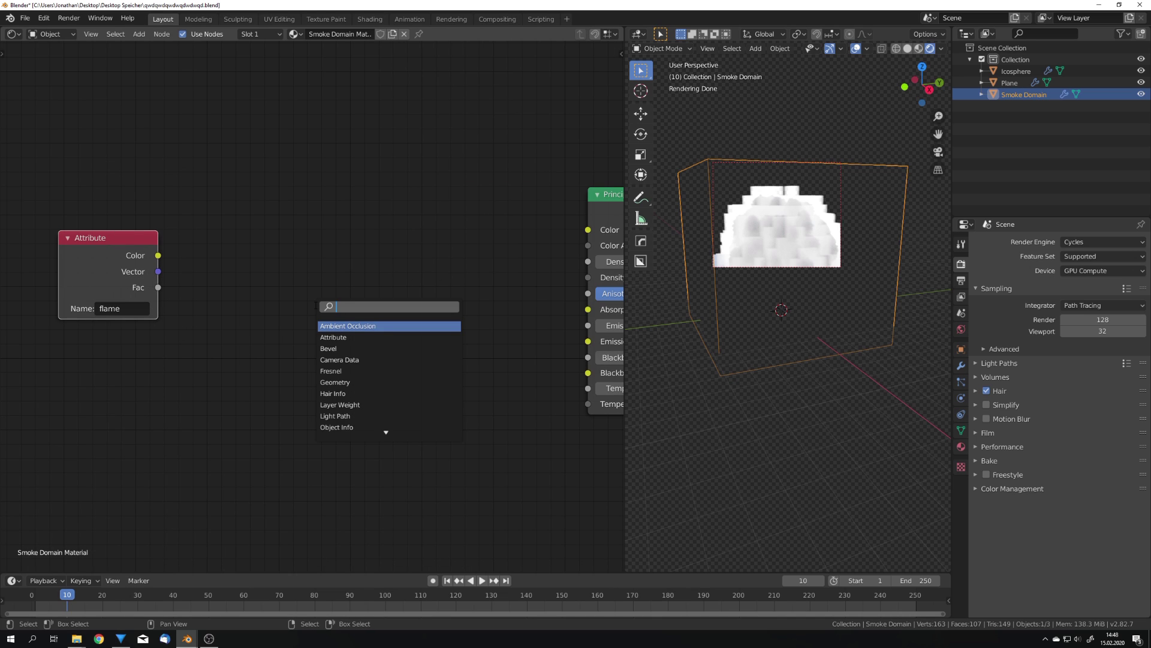
text(msth)
drag(137, 275, 72, 231)
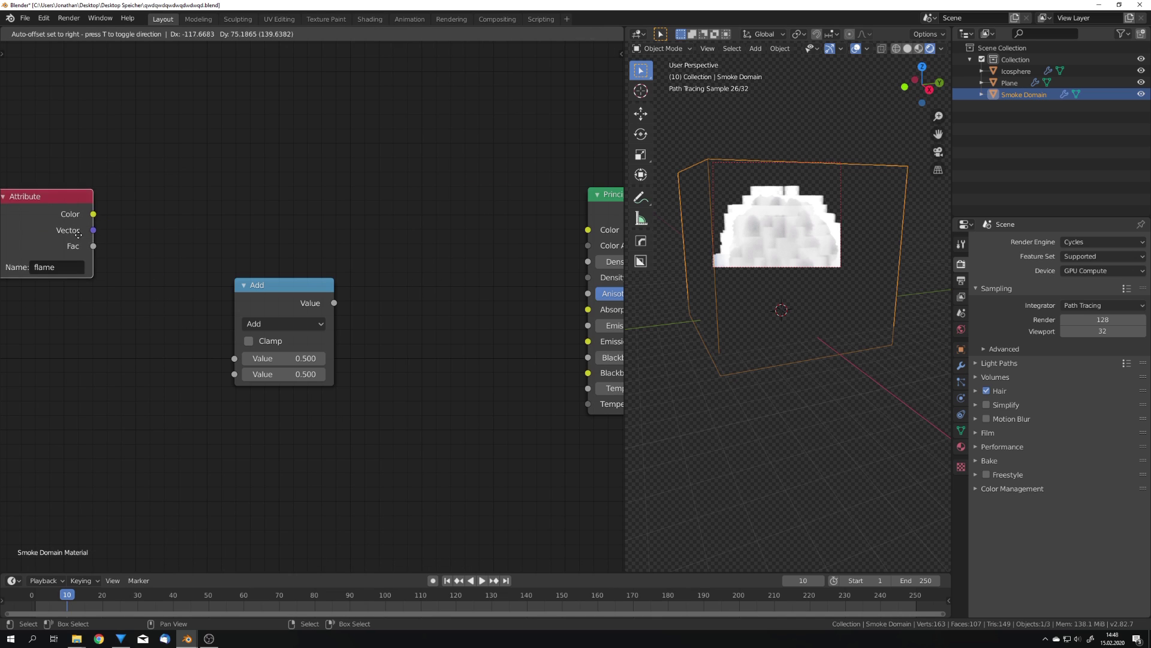
drag(312, 305, 277, 294)
Set the Math node to Greater Than with a threshold of 0.2 and feed it the Attribute's Fac output.
click(249, 311)
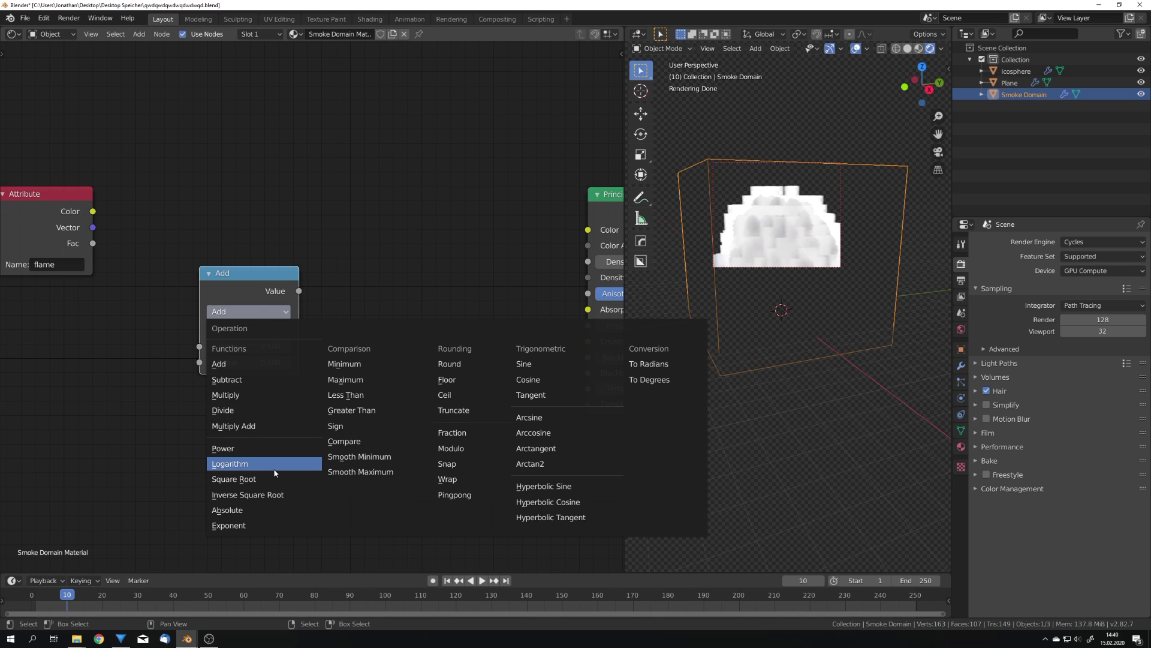
click(372, 408)
click(252, 362)
text(0.2)
key(Return)
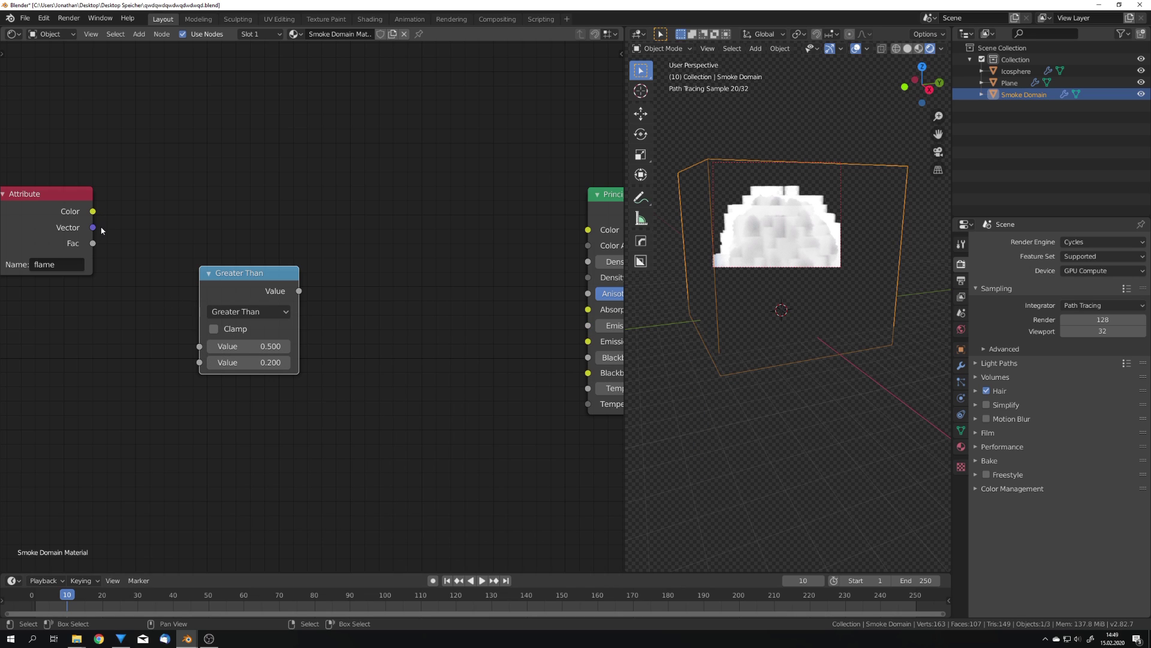
drag(93, 243, 202, 348)
drag(258, 289, 214, 343)
key(shift+a)
click(346, 314)
key(Escape)
Duplicate the Greater Than node and set the copy's operation to Multiply.
key(shift+d)
click(438, 276)
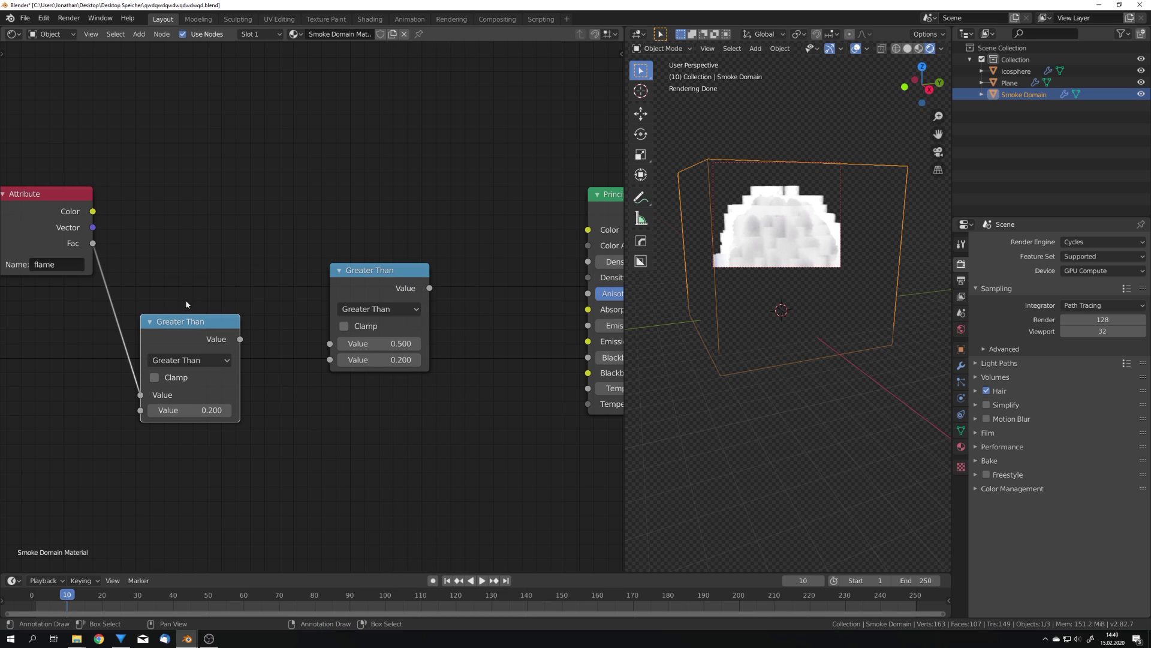
drag(89, 245, 72, 246)
click(384, 309)
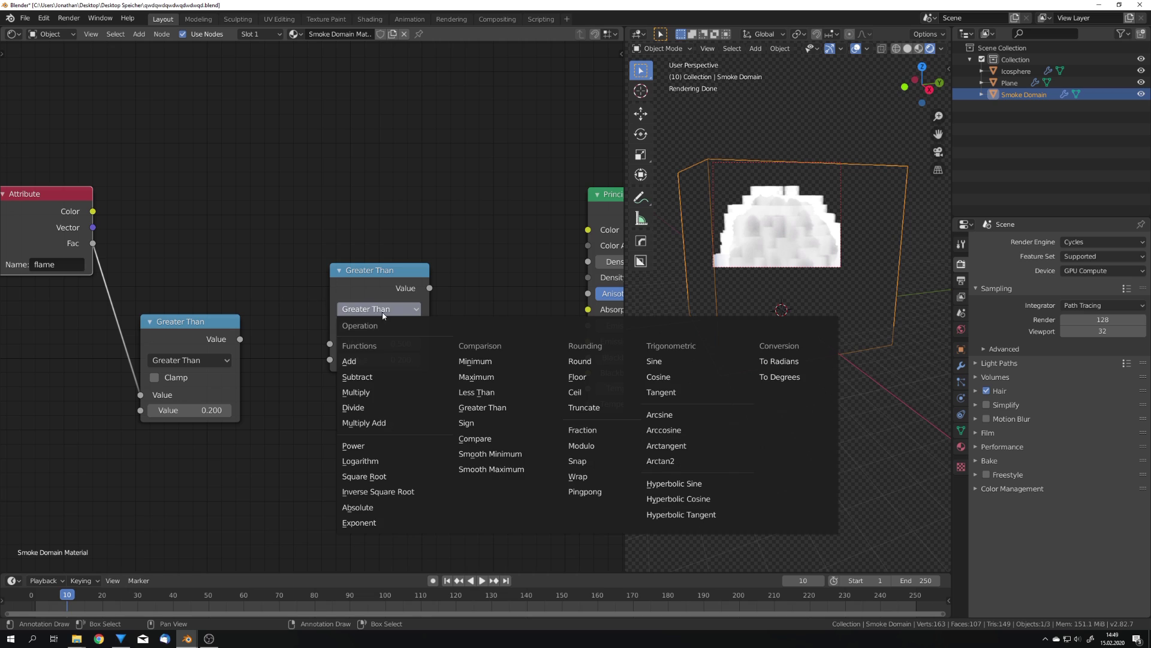
click(369, 394)
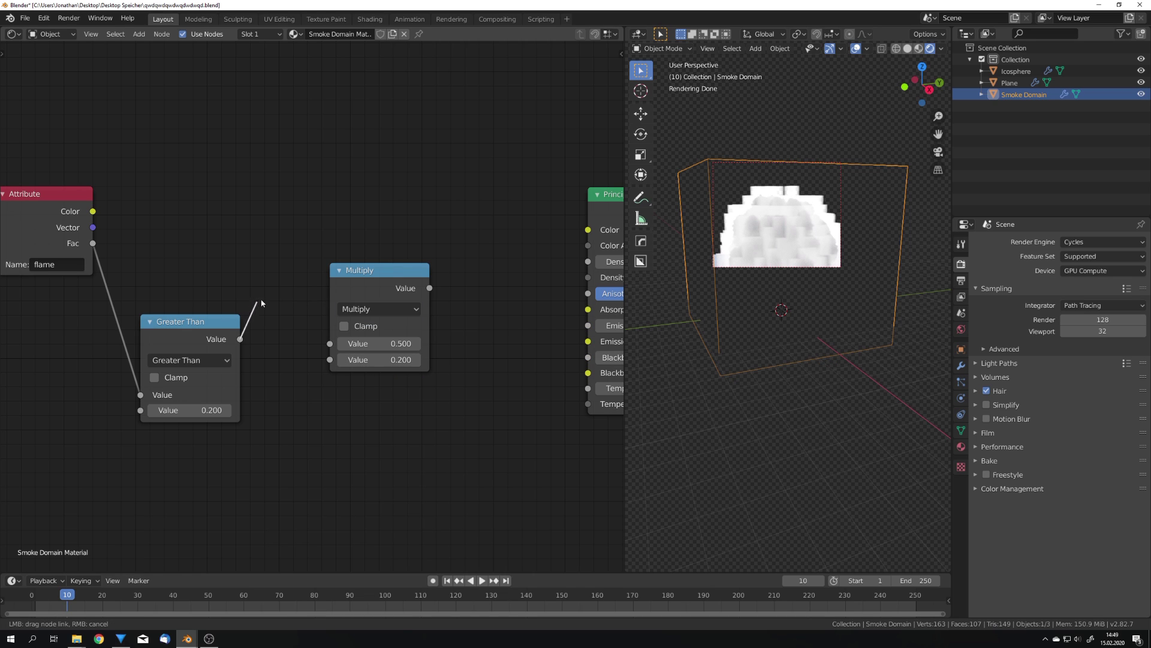
Connect the Attribute's Fac and the Greater Than output to the Multiply node's two value inputs.
drag(240, 339, 330, 359)
drag(93, 243, 281, 309)
middle_drag(384, 286, 270, 302)
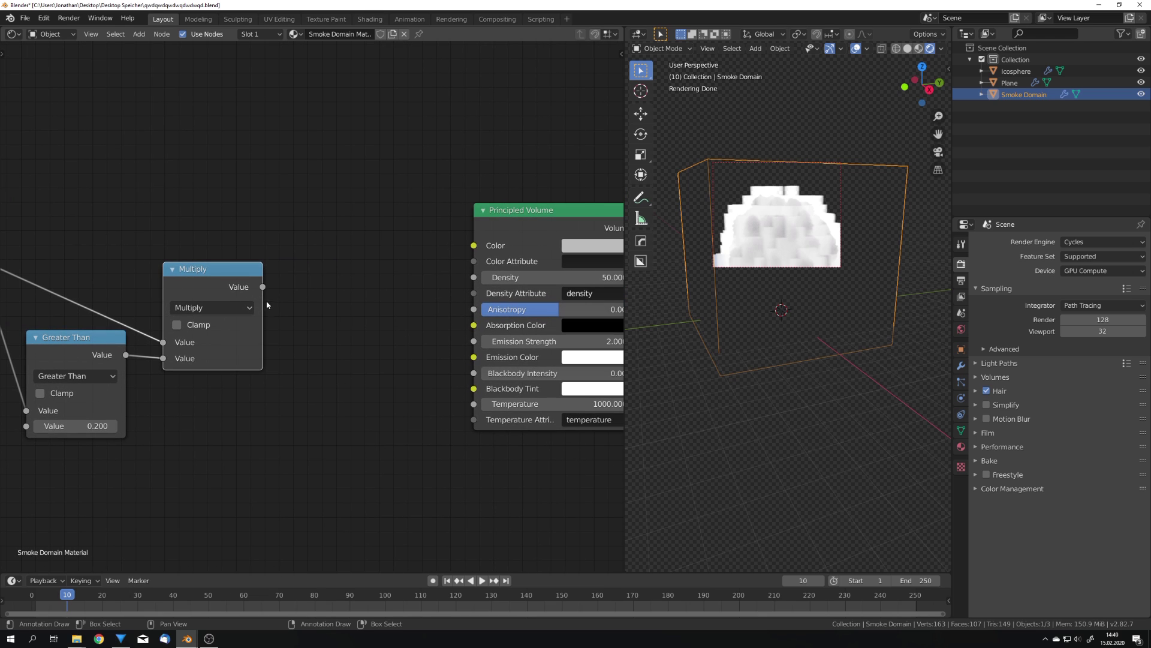
Duplicate the Multiply node and set the copy's second value to 1.
key(shift+d)
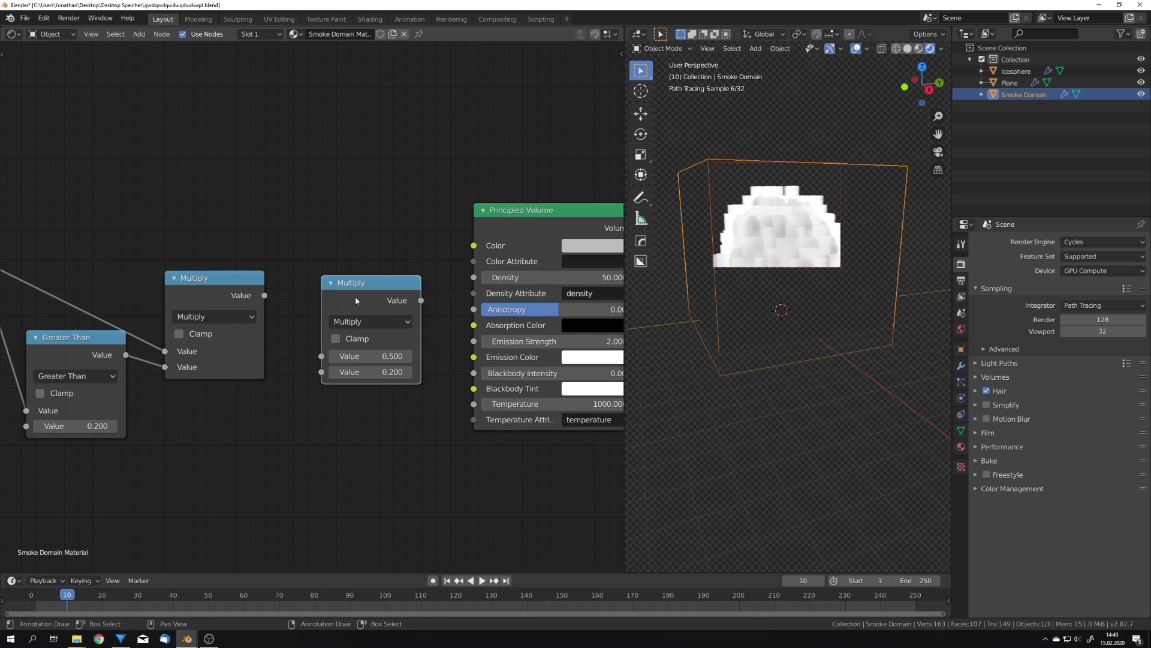
click(369, 372)
text(1)
key(Return)
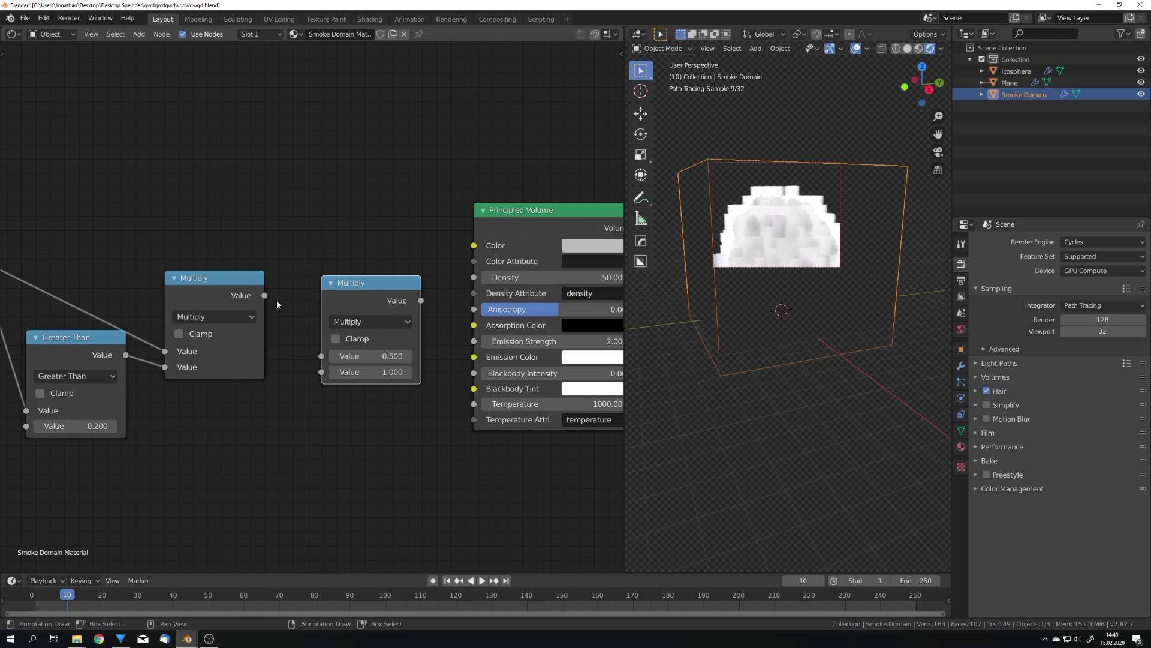
Link the first Multiply into the second and connect the second's output to the Principled Volume's Emission Strength.
drag(265, 295, 319, 355)
drag(342, 288, 300, 301)
drag(378, 313, 473, 341)
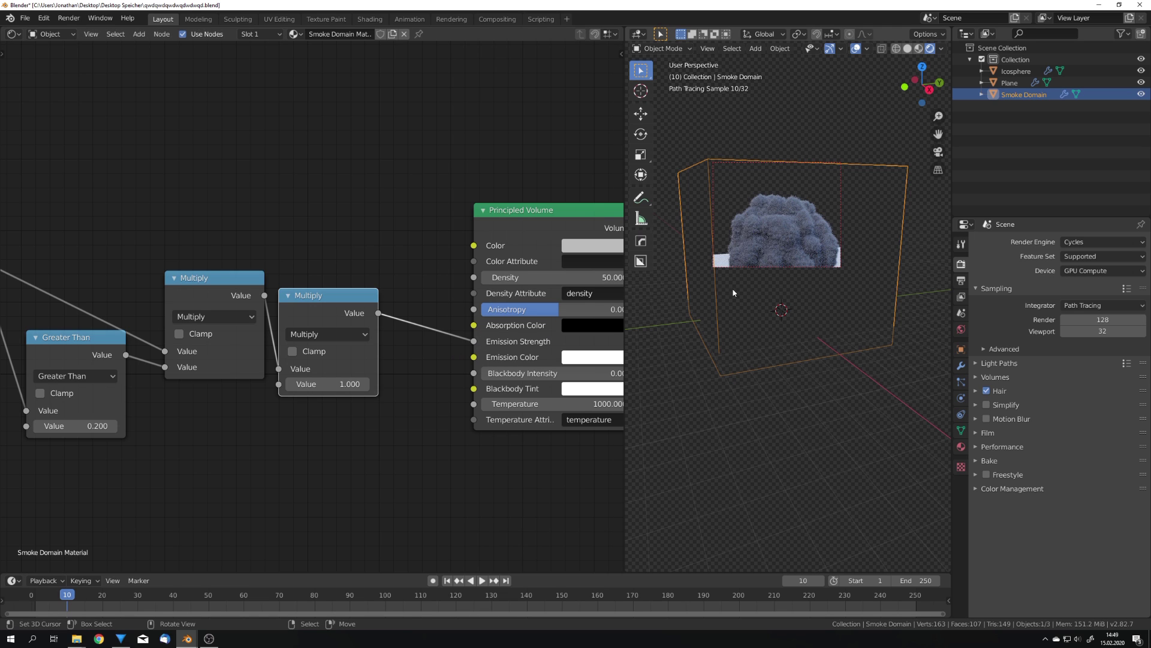
Try 218 and 2000 as the second Multiply node's multiplier, checking the rendered explosion.
mouse_move(736, 288)
middle_down()
mouse_move(786, 266)
mouse_move(738, 310)
middle_up()
drag(328, 383, 431, 384)
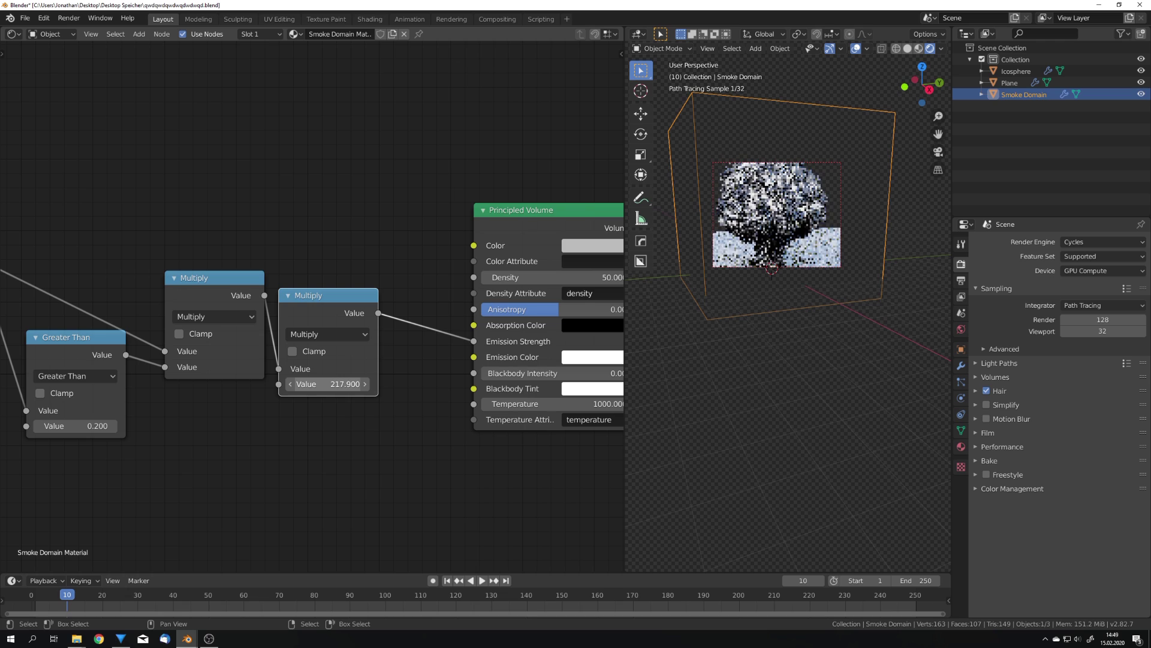
scroll(790, 223, up, 1)
click(316, 384)
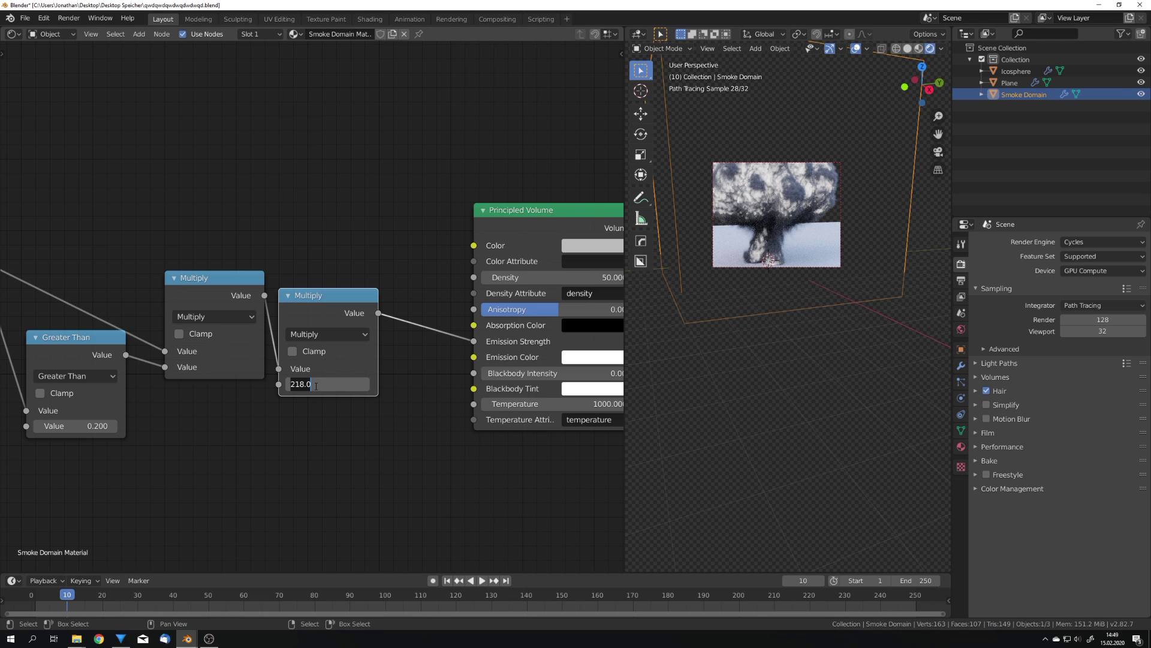
text(2000)
key(Return)
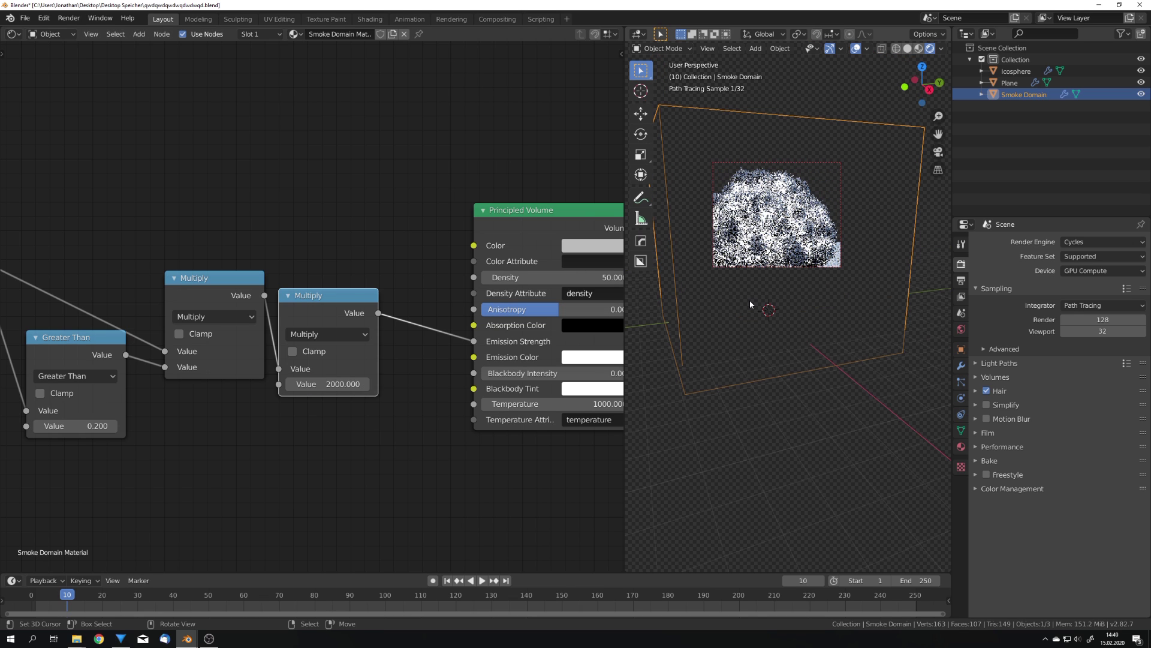
scroll(750, 300, down, 3)
Set the second Multiply node's multiplier to 1000.
click(344, 384)
text(1000)
key(Return)
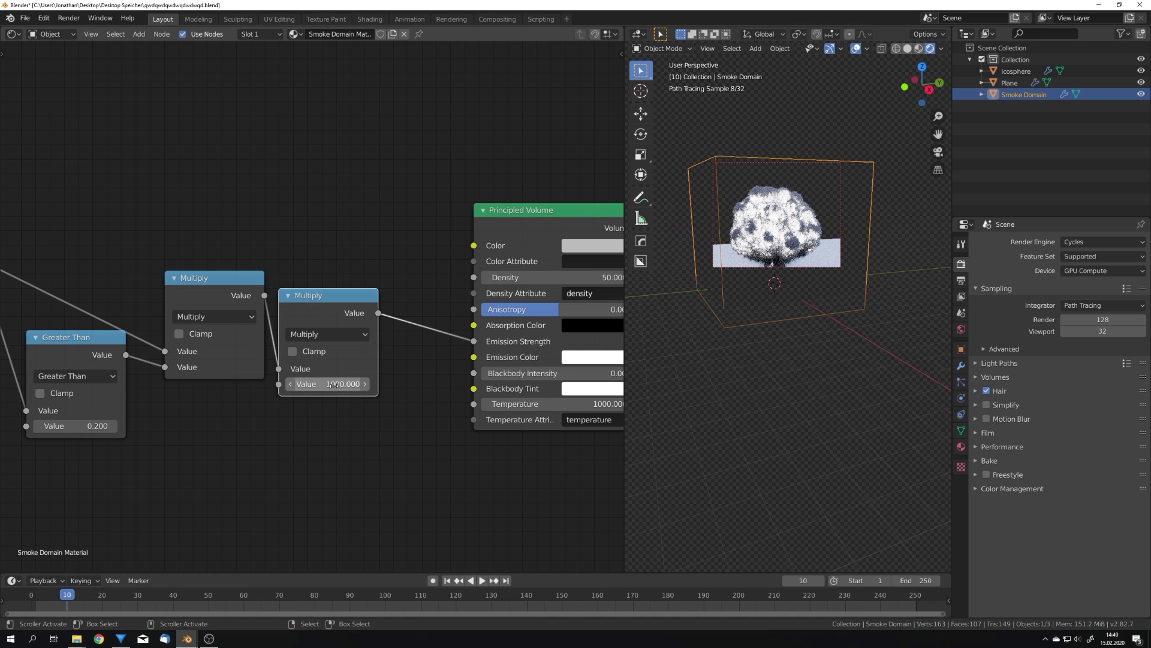
Set the Principled Volume's Emission Color to orange and check the explosion in the rendered view.
scroll(384, 393, down, 8)
scroll(381, 398, up, 7)
middle_drag(420, 361, 366, 361)
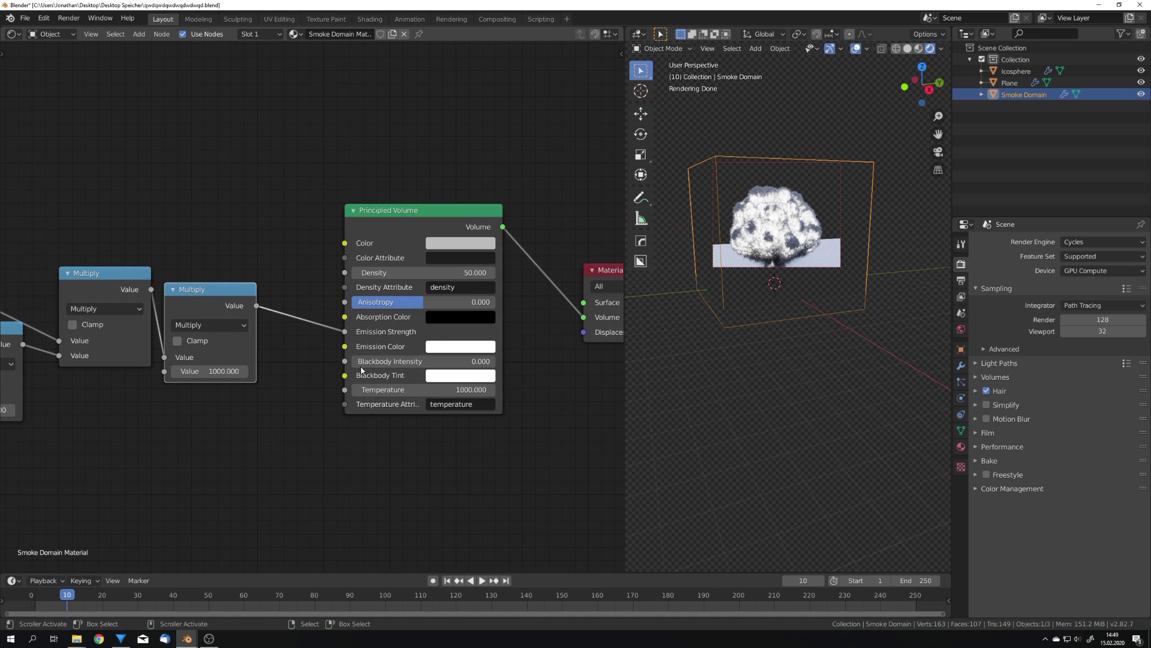
click(462, 243)
click(470, 241)
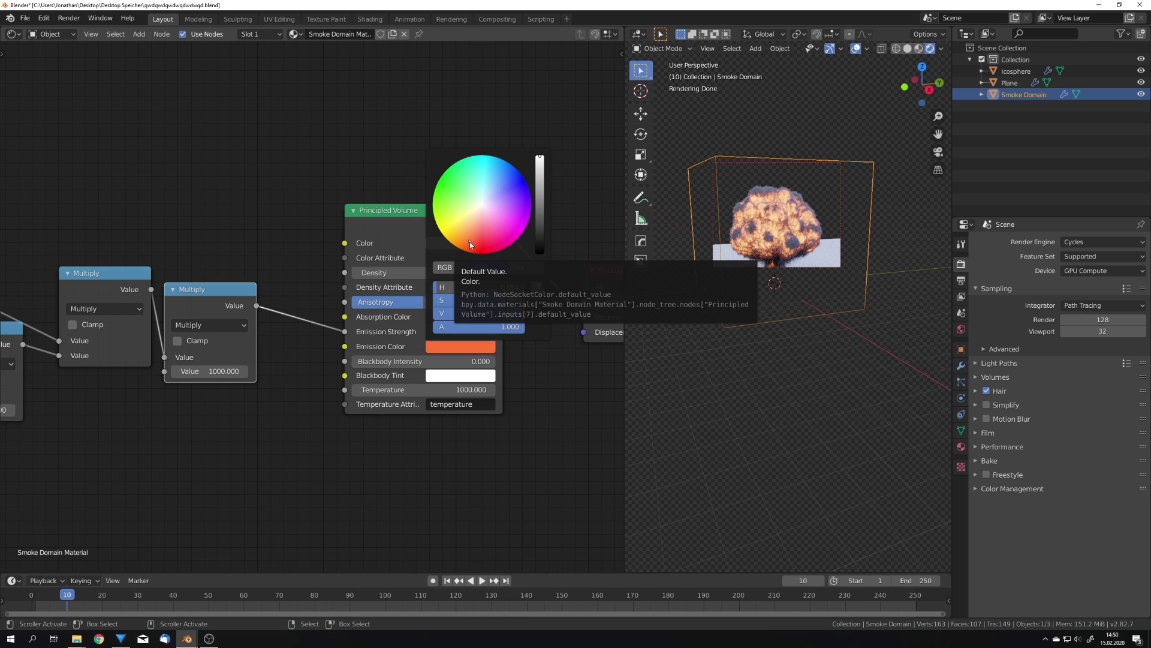
scroll(798, 243, up, 1)
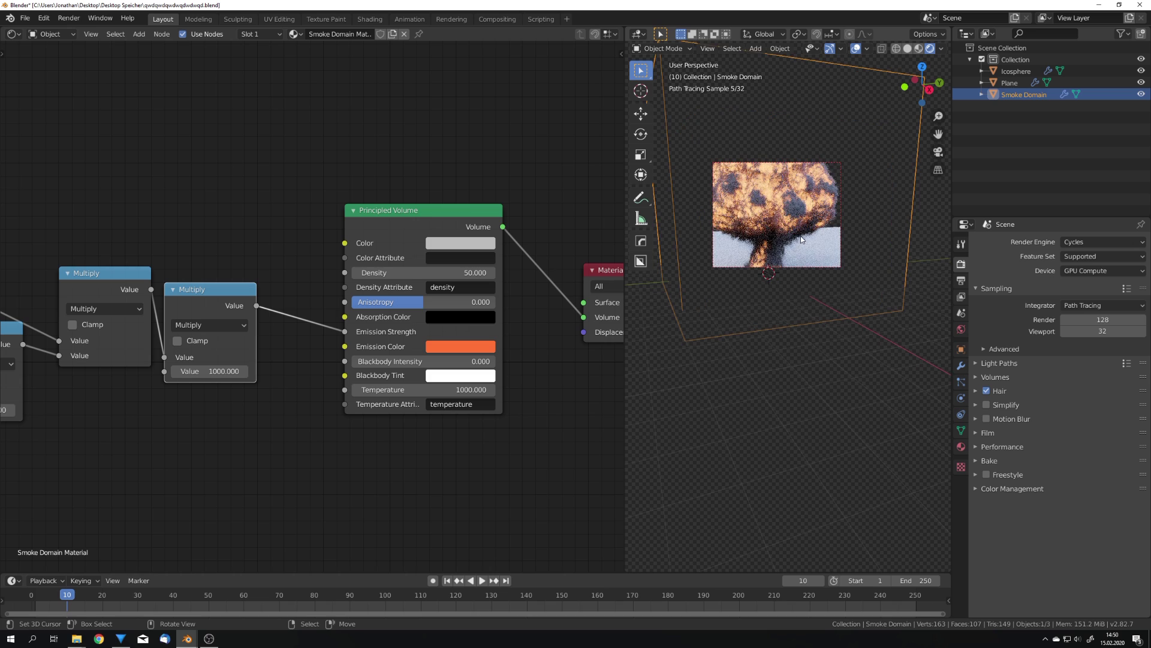
shift+middle_drag(799, 234, 809, 278)
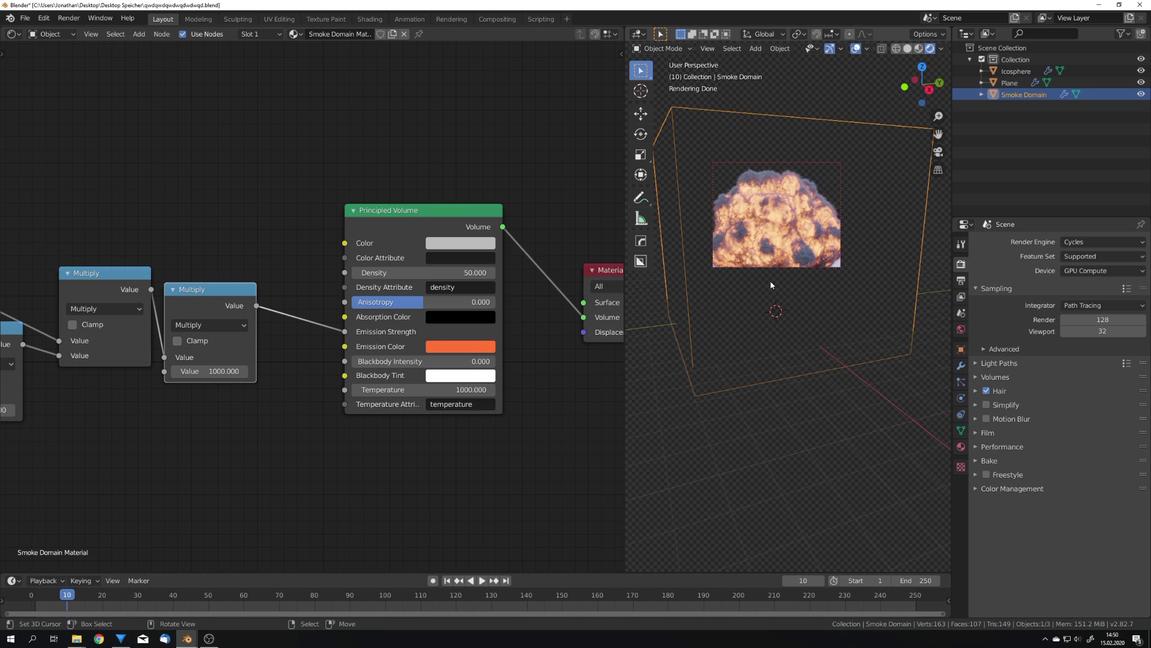
Add a ColorRamp node above the Multiply nodes and connect the Attribute's Fac output to its Fac input.
middle_drag(355, 364, 503, 424)
middle_drag(313, 248, 338, 313)
key(shift+a)
click(339, 305)
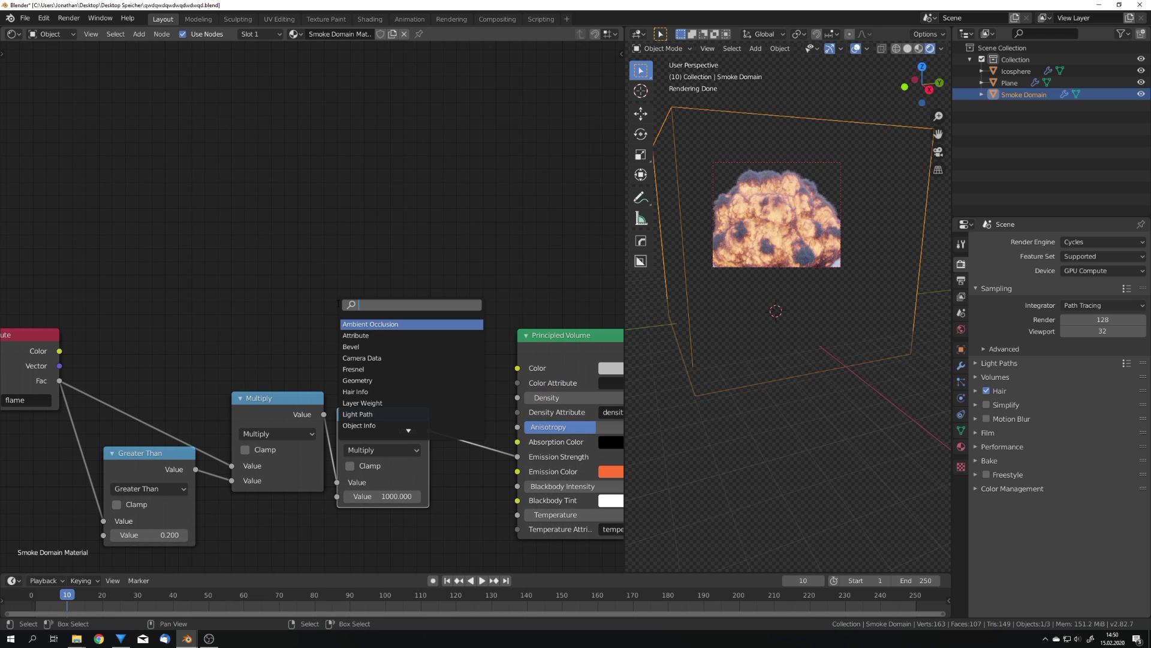
text(colo)
key(Down)
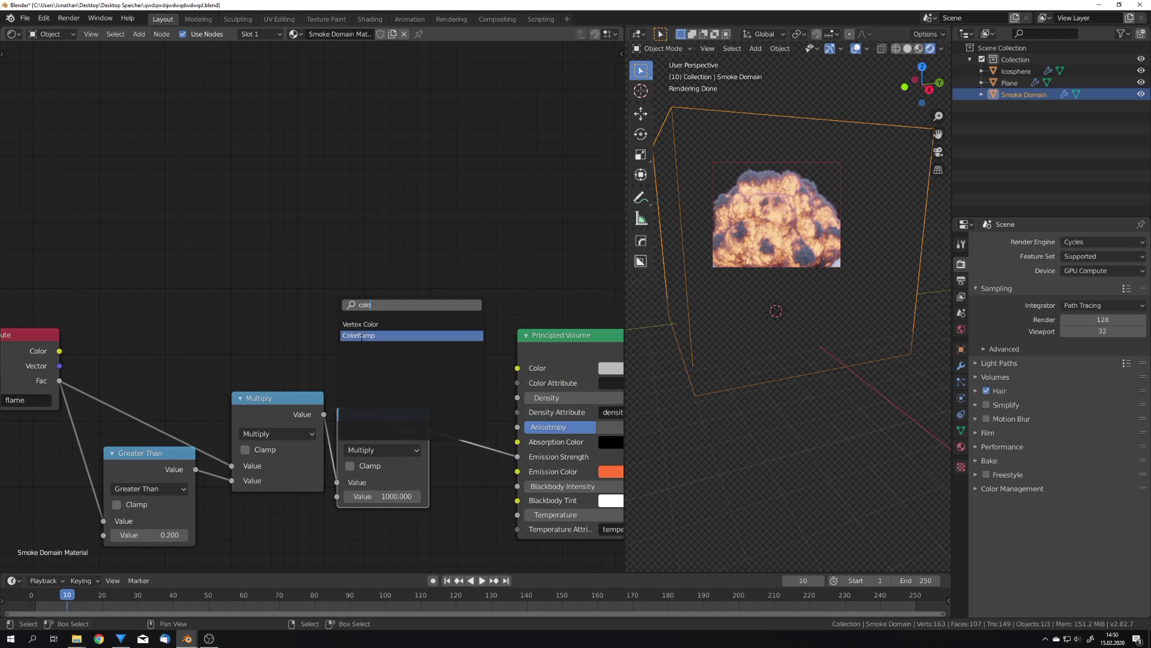
key(Return)
click(220, 227)
drag(60, 380, 228, 330)
drag(346, 250, 273, 264)
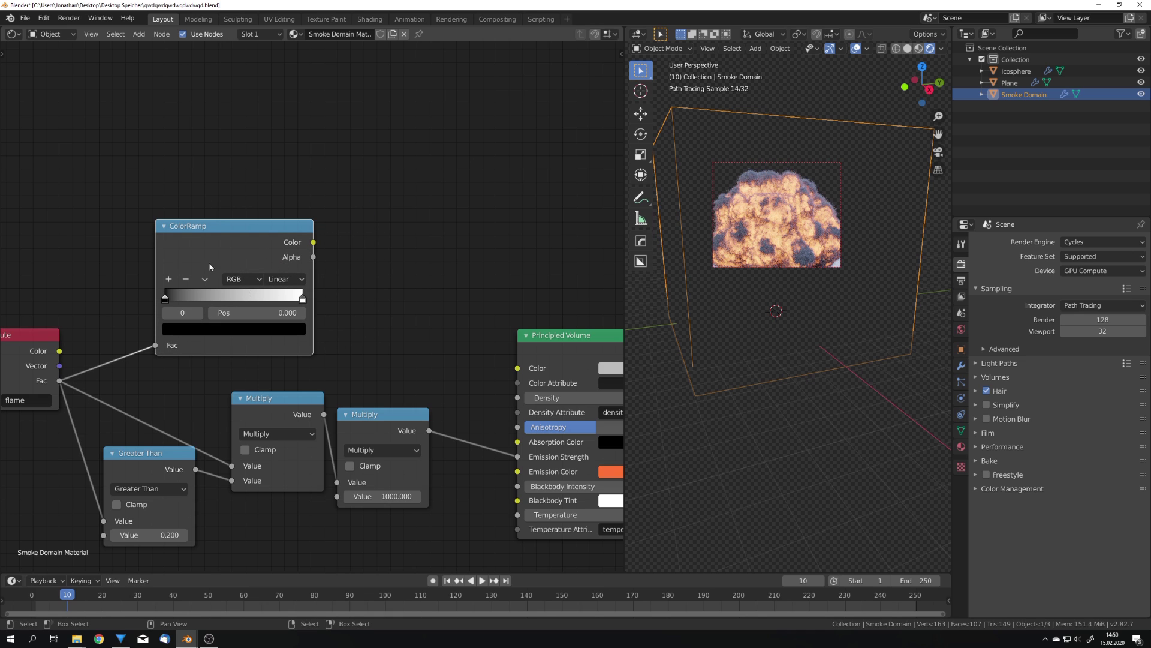
Add three stops to the ColorRamp at about 0.792, 0.475 and 0.190.
scroll(204, 270, up, 2)
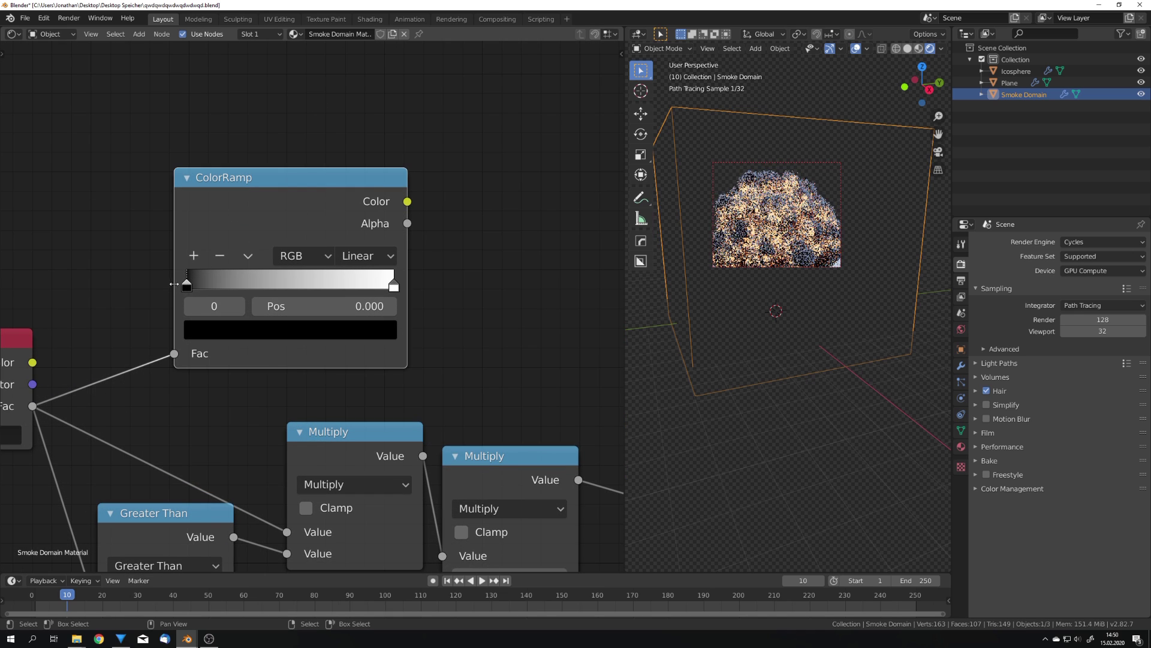
mouse_move(173, 283)
mouse_down()
mouse_move(186, 287)
mouse_move(155, 287)
mouse_up()
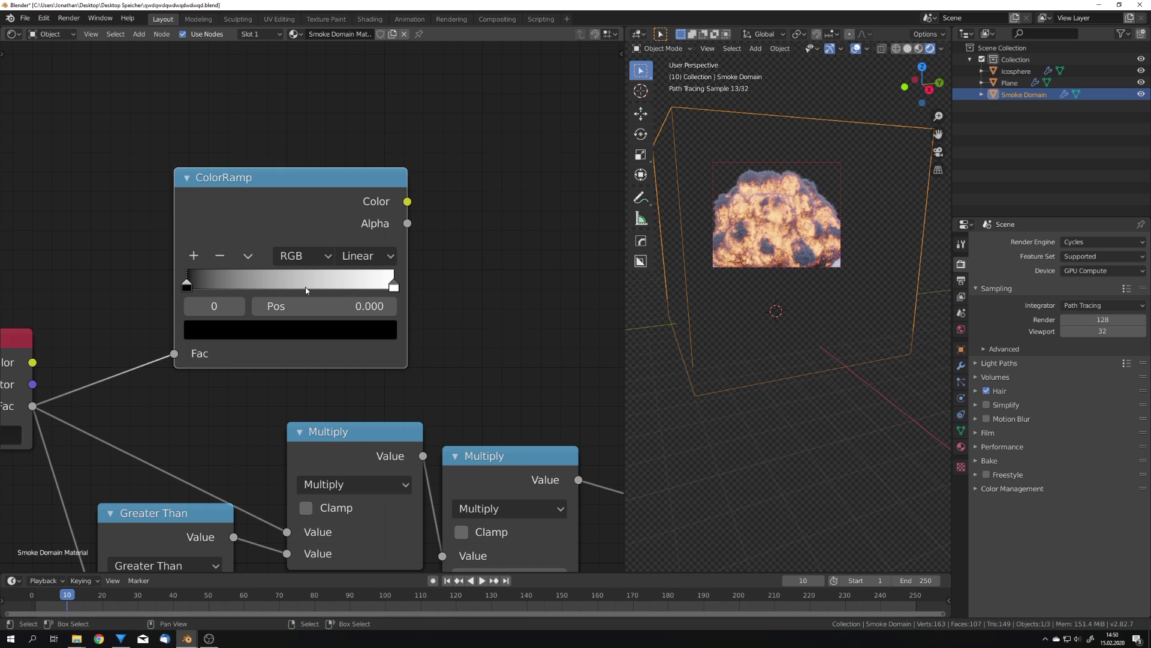
click(394, 287)
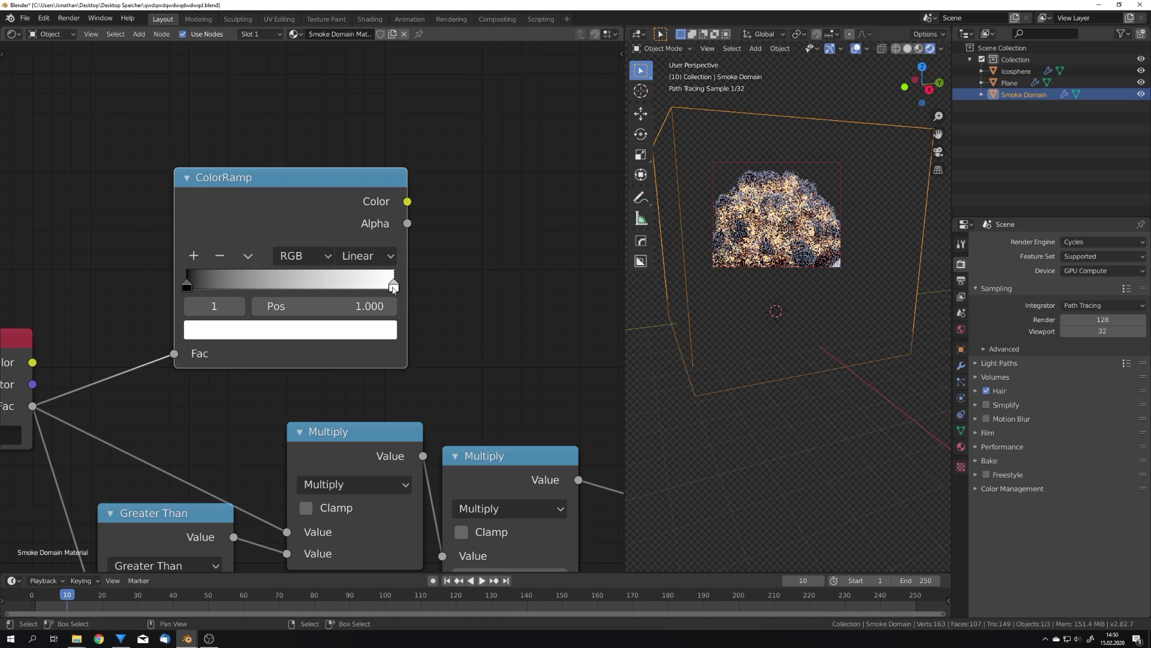
ctrl+click(351, 286)
ctrl+click(285, 286)
ctrl+click(226, 287)
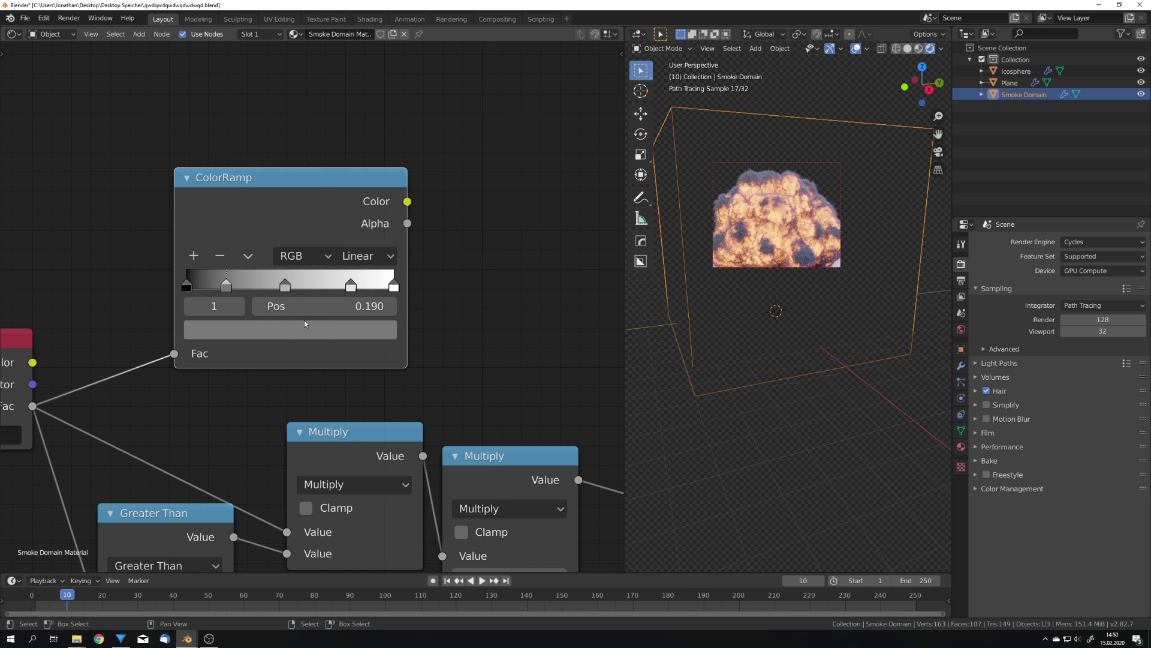
Color the ColorRamp stop at 0.190 dark orange-red with a brightness value of about 0.645.
middle_drag(292, 327, 302, 323)
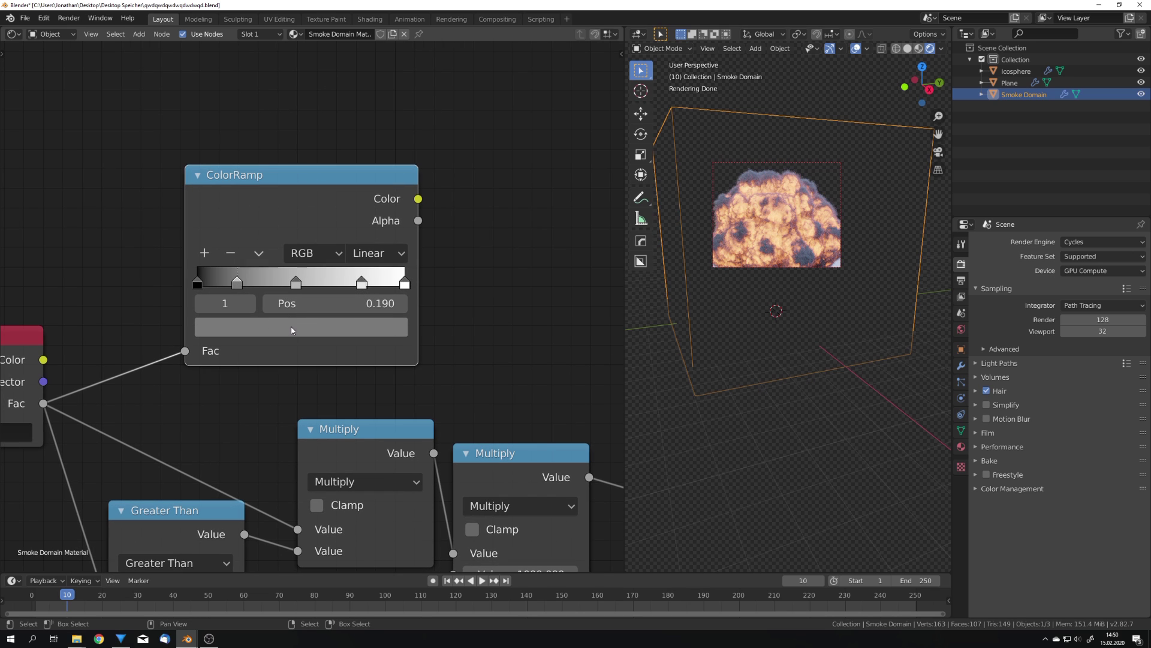
click(291, 329)
drag(267, 175, 260, 175)
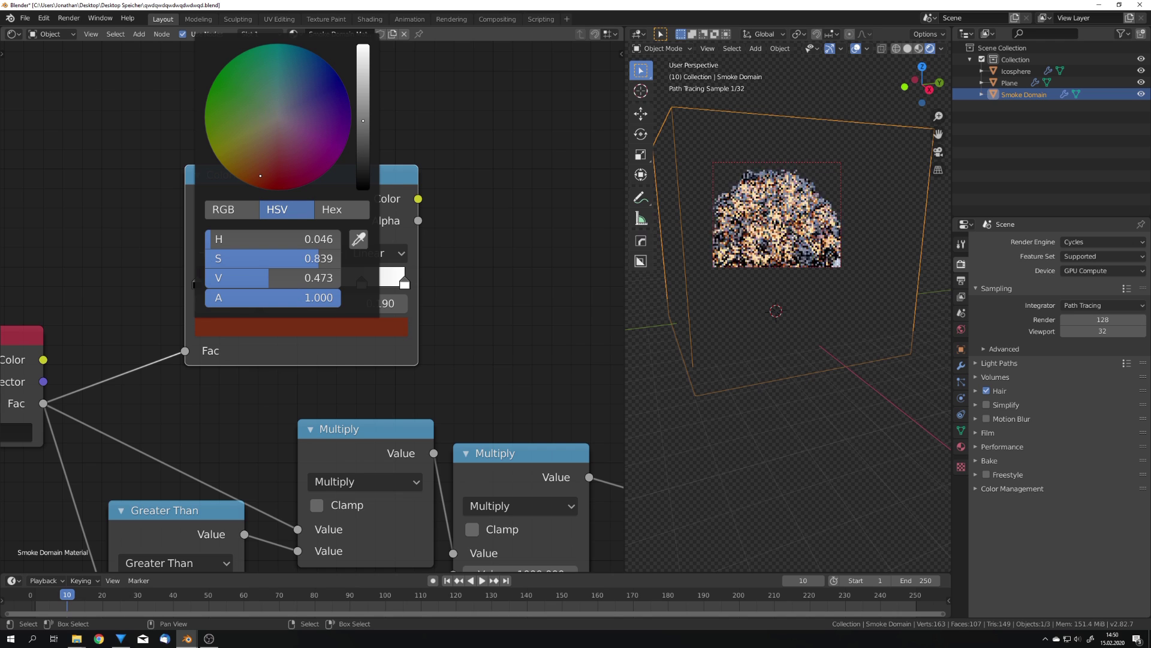
drag(363, 117, 363, 96)
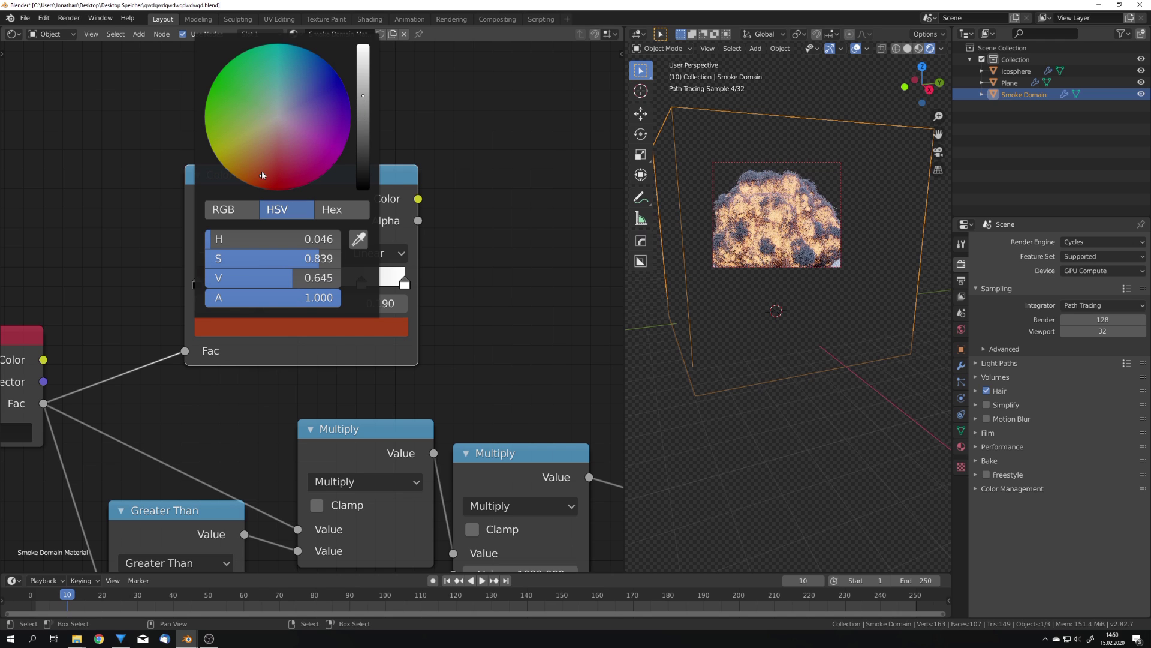
drag(264, 176, 266, 181)
click(272, 323)
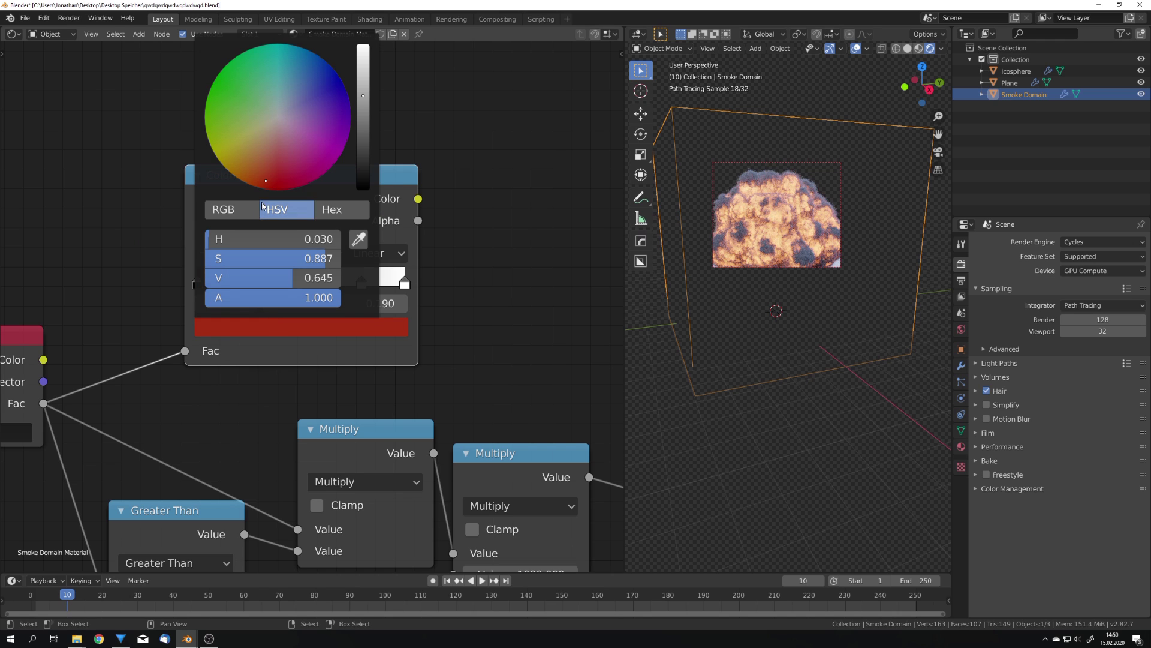
click(256, 179)
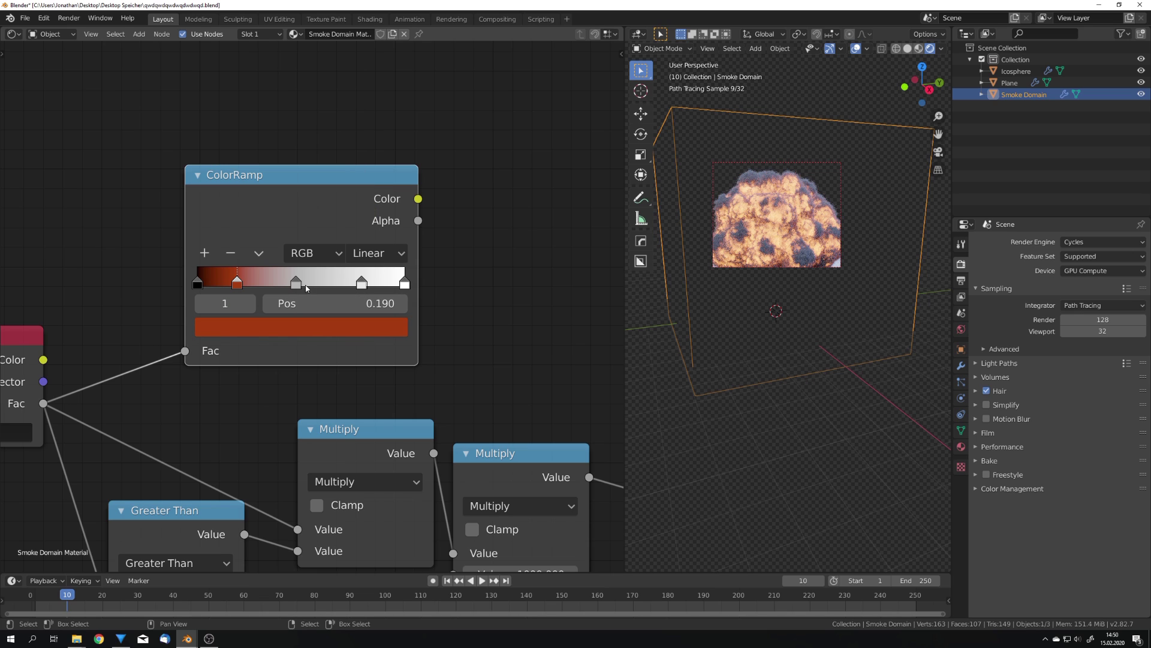
Color the ColorRamp stop at 0.475 orange with a brightness value of about 0.875.
click(303, 289)
click(300, 324)
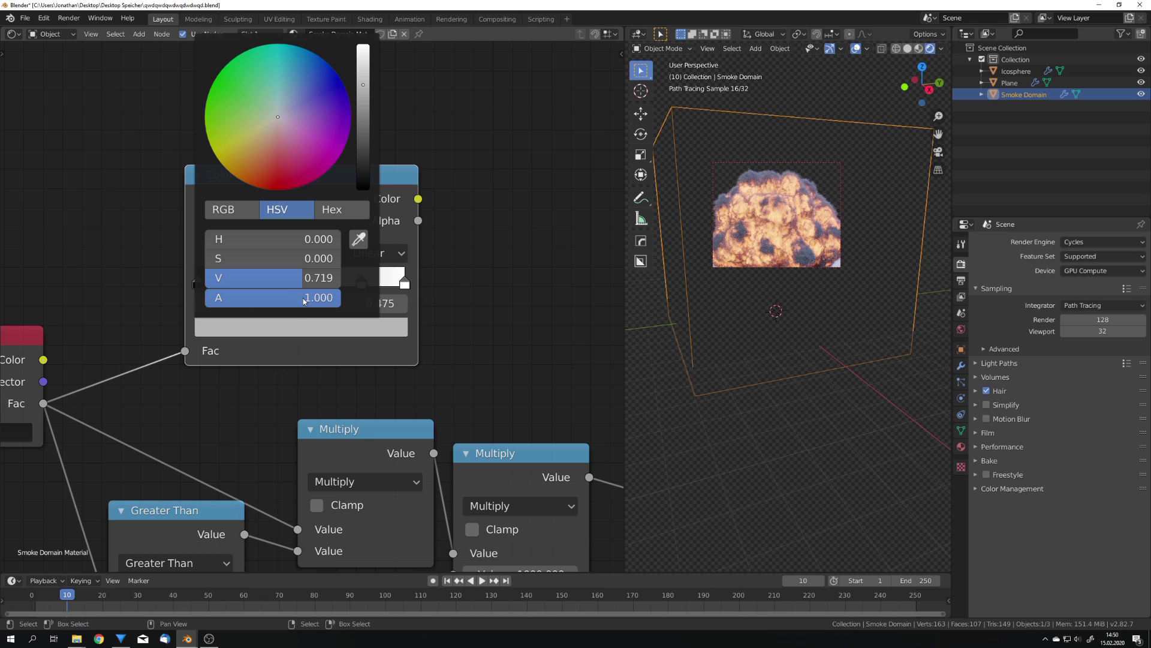
click(258, 165)
drag(363, 84, 358, 71)
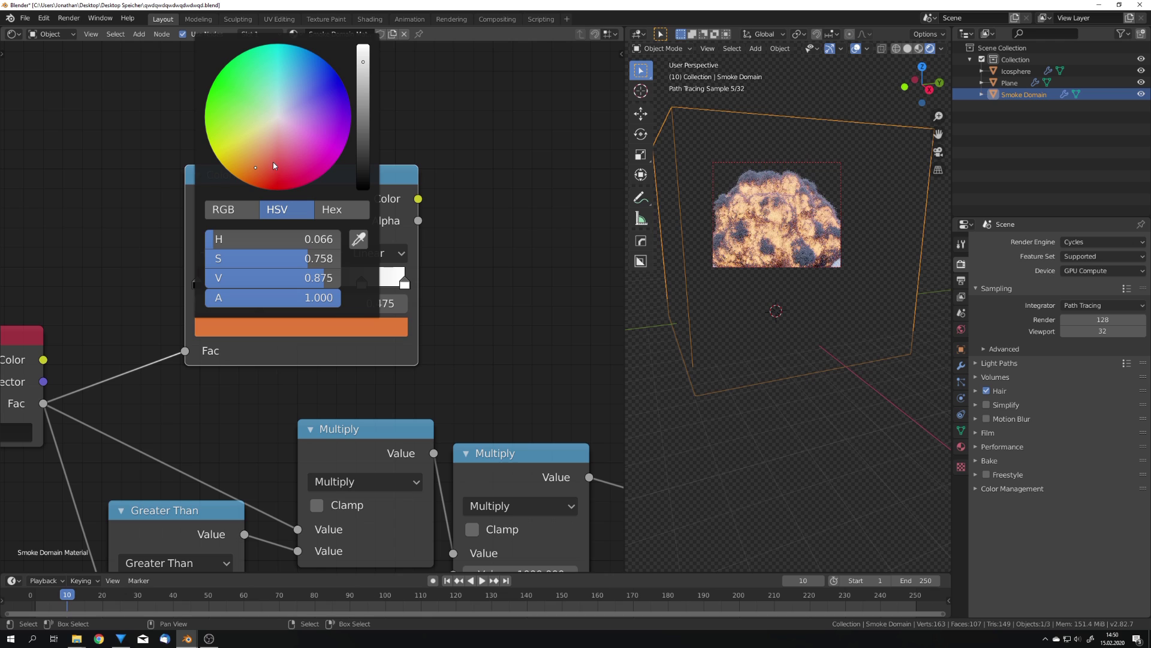
click(246, 179)
Color the ColorRamp stop at 0.792 golden yellow at full brightness.
click(360, 283)
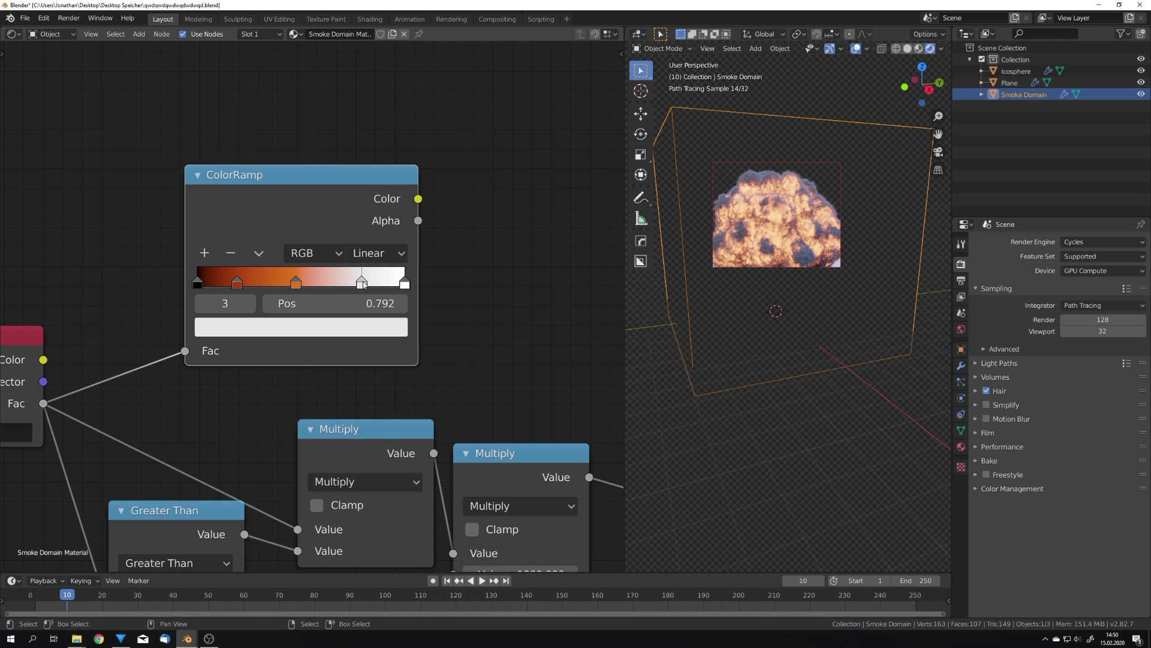
click(301, 326)
click(239, 162)
click(237, 162)
drag(366, 75, 362, 45)
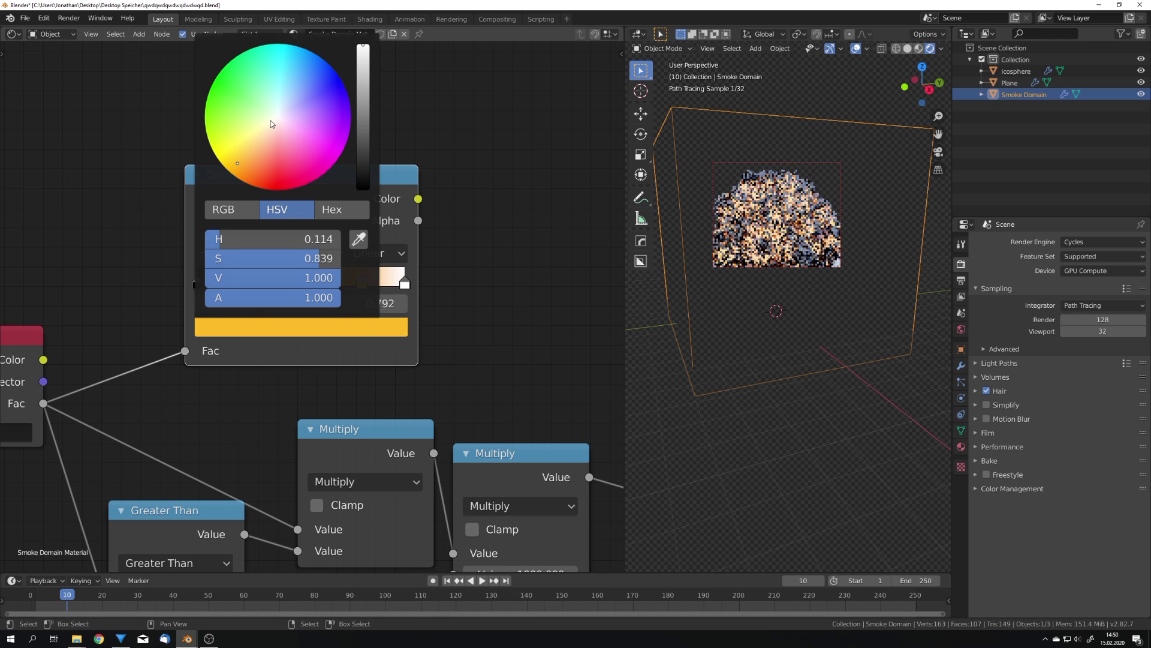
click(234, 164)
middle_drag(279, 295, 57, 235)
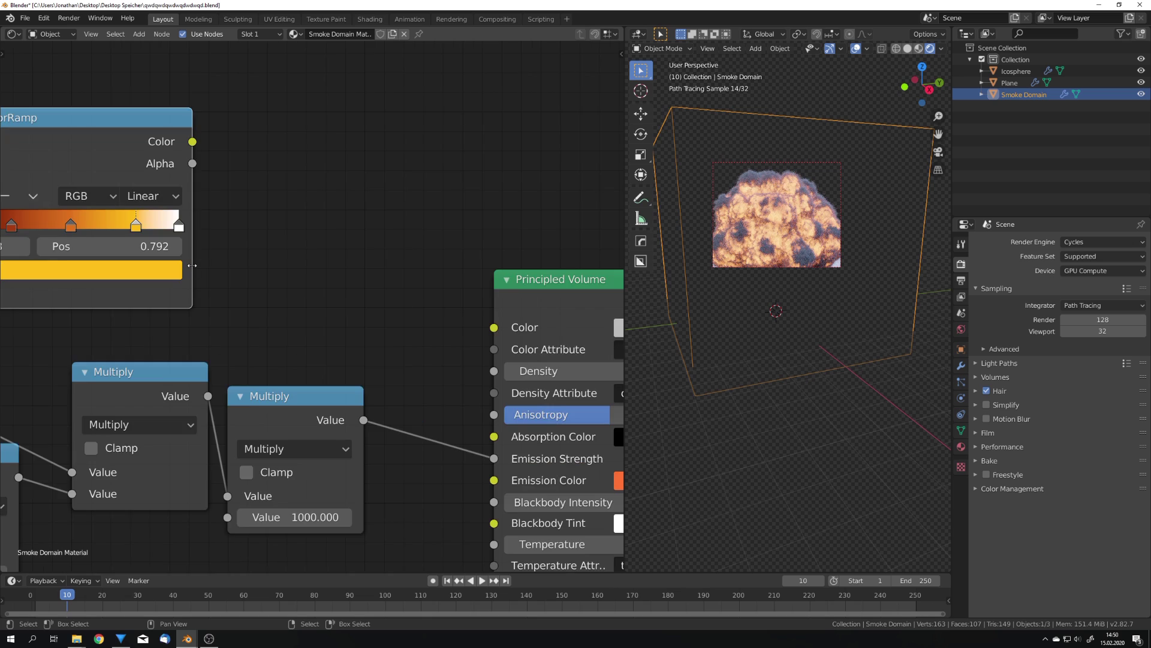
Connect the fiery ColorRamp's Color output to the Principled Volume's Emission Color input.
scroll(233, 210, down, 2)
drag(231, 195, 437, 426)
scroll(744, 303, down, 3)
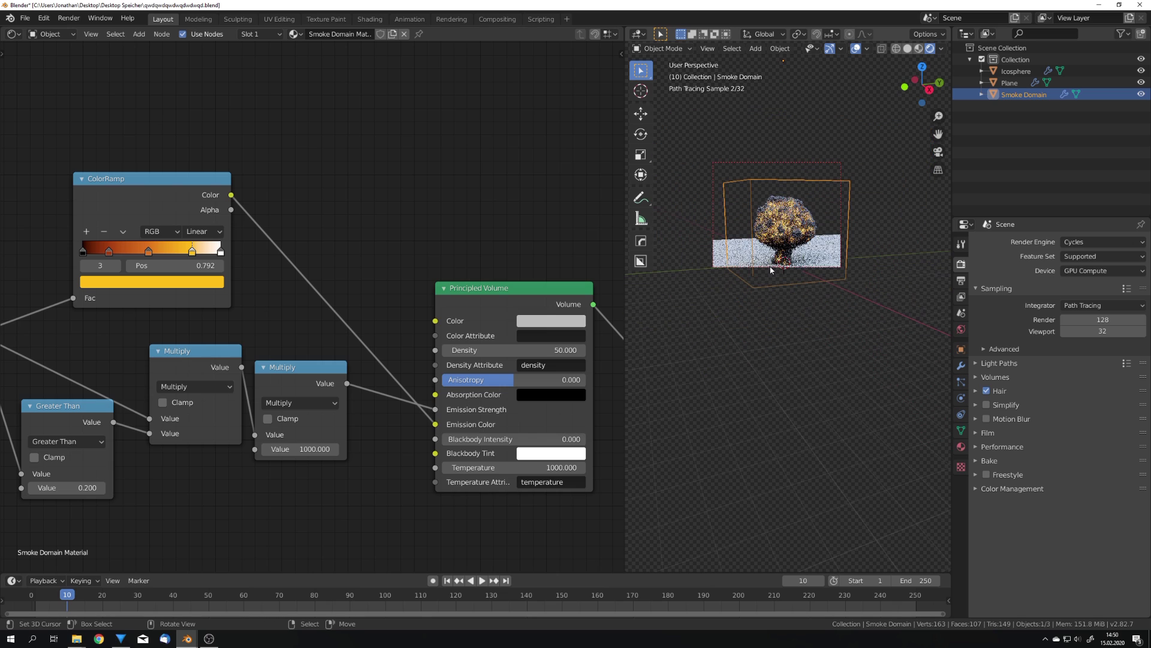
Set the value of the last Multiply node feeding Emission Strength to 2000.
click(300, 449)
text(2000)
key(Return)
shift+middle_drag(746, 264, 744, 274)
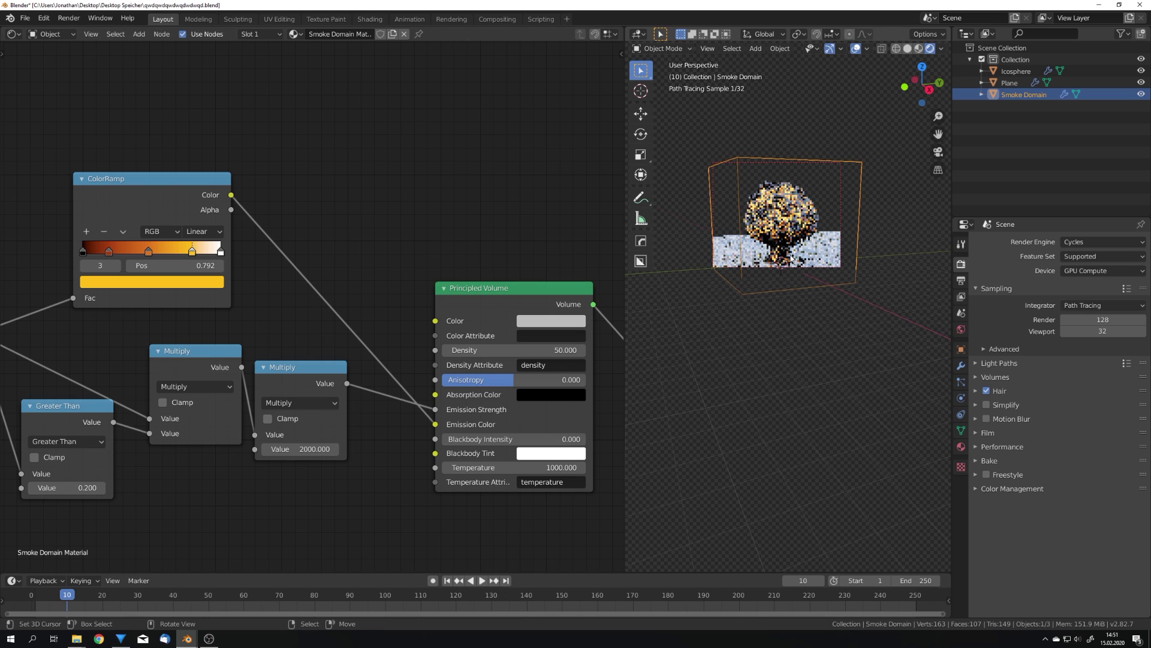
Add a second ColorRamp below the fiery one, linking the flame attribute's Fac into it and its Color into Emission Color.
middle_drag(357, 316, 454, 374)
drag(300, 355, 355, 162)
key(shift+a)
click(361, 240)
text(colo)
key(Down)
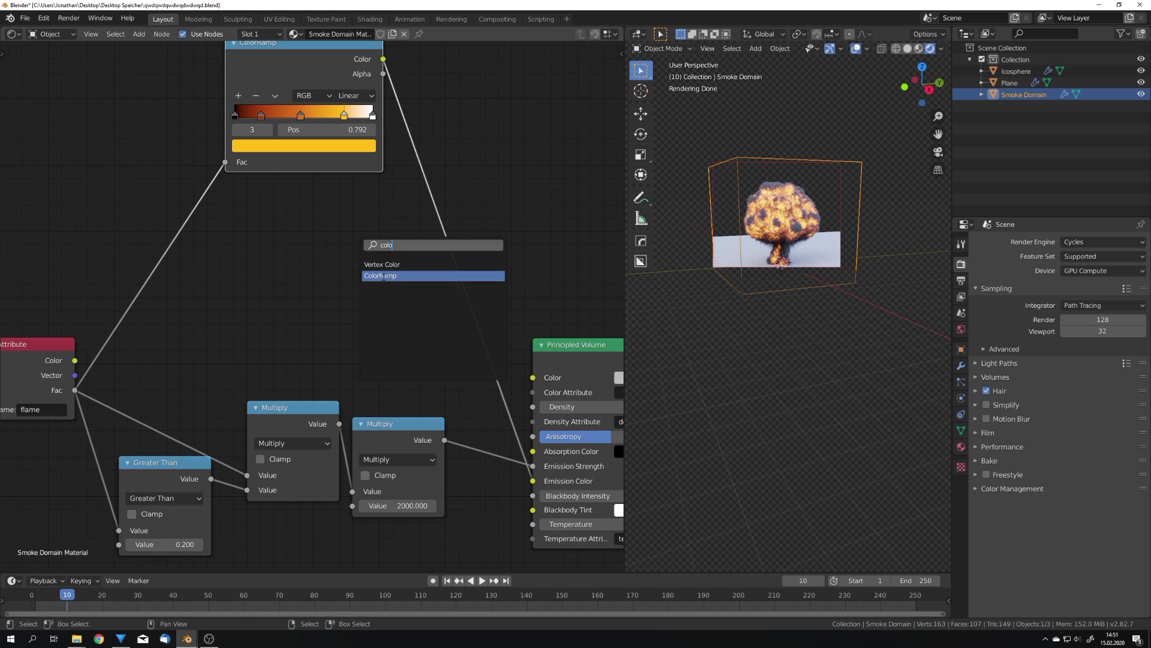
key(Return)
click(195, 231)
drag(74, 390, 226, 341)
drag(385, 238, 533, 480)
Add a stop at about 0.423 to the second ColorRamp and color it teal blue.
ctrl+click(295, 295)
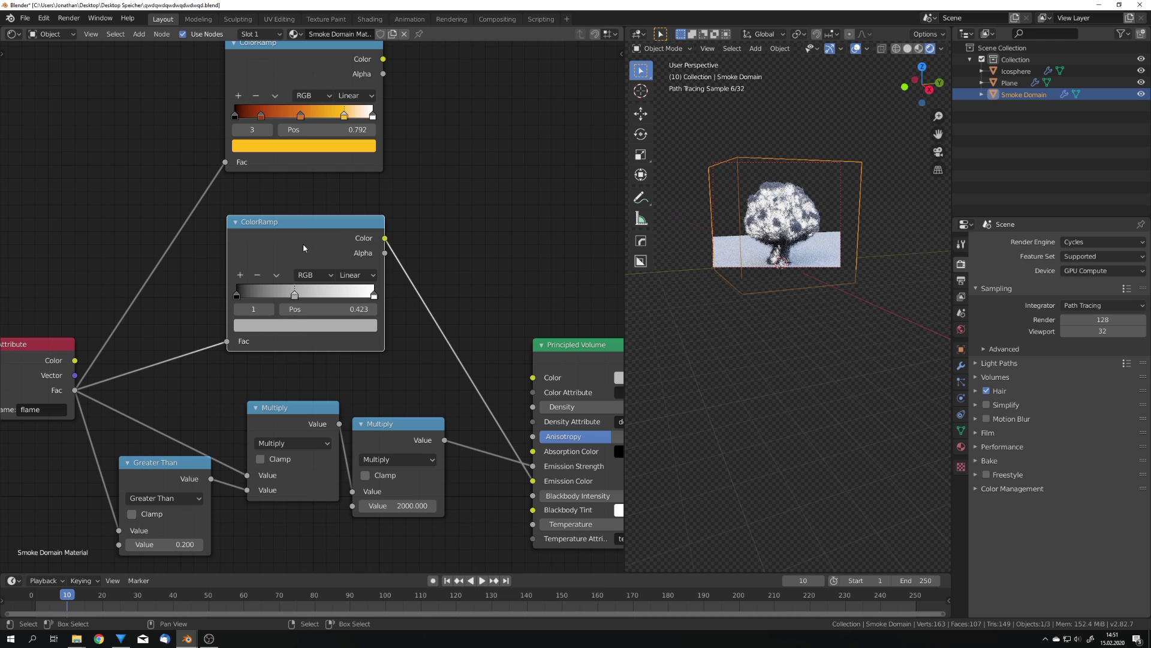
click(333, 328)
drag(303, 149, 301, 144)
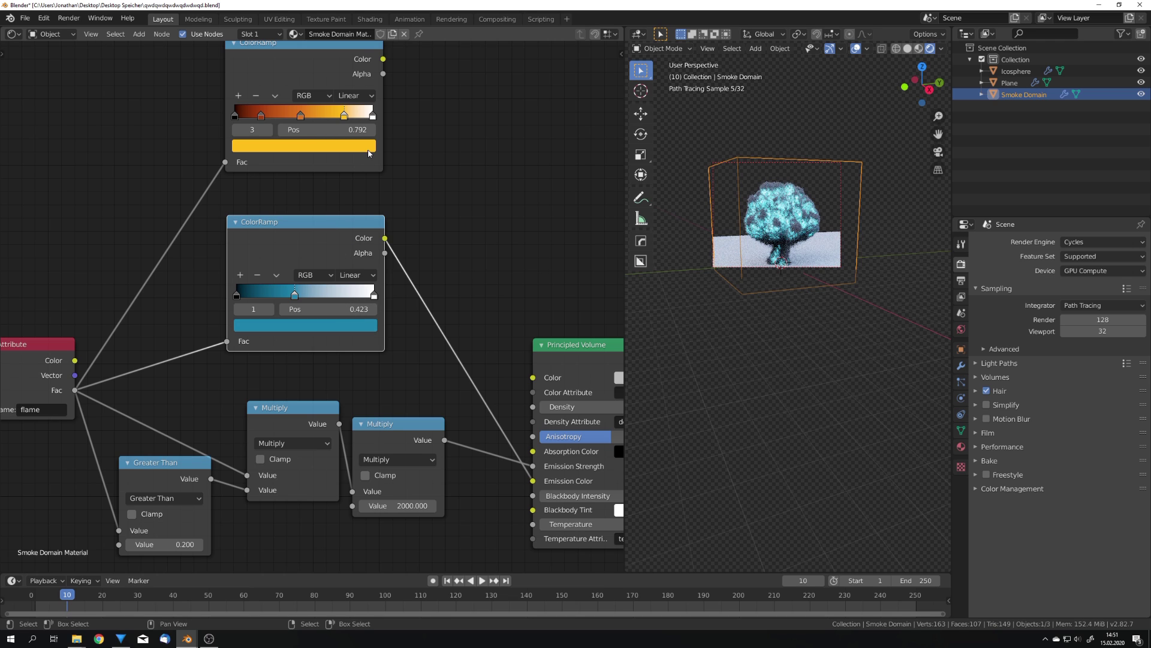
scroll(825, 242, up, 2)
middle_drag(826, 241, 812, 283)
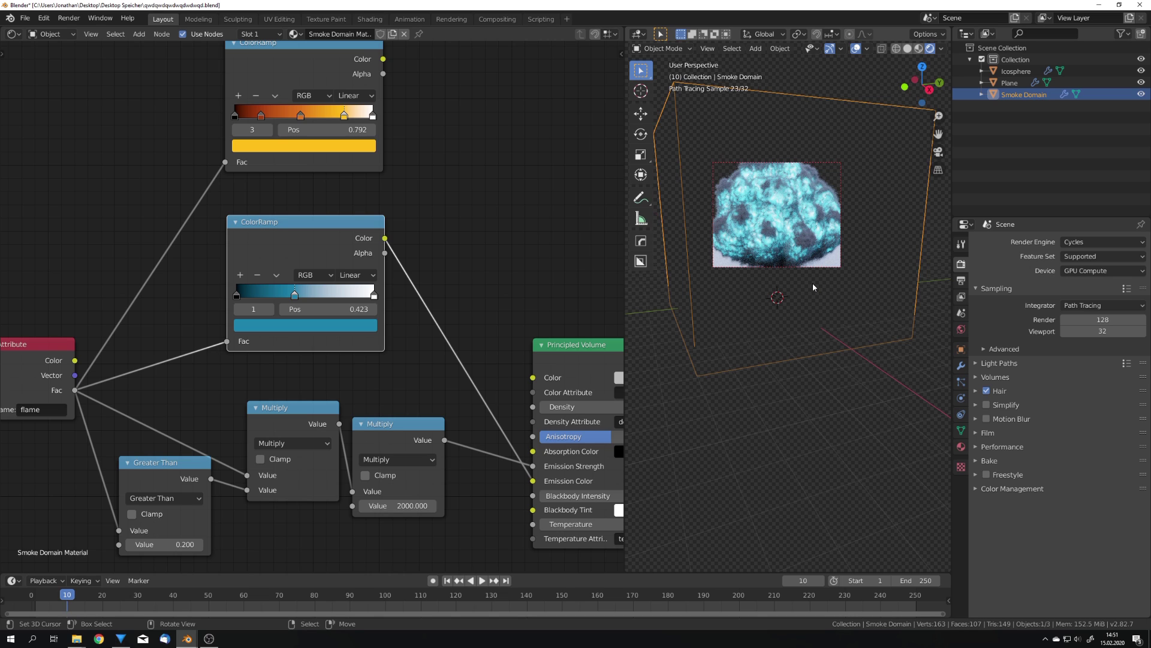
Set the step size for volumes in the Cycles render settings to 0.01 m.
middle_drag(601, 514, 430, 436)
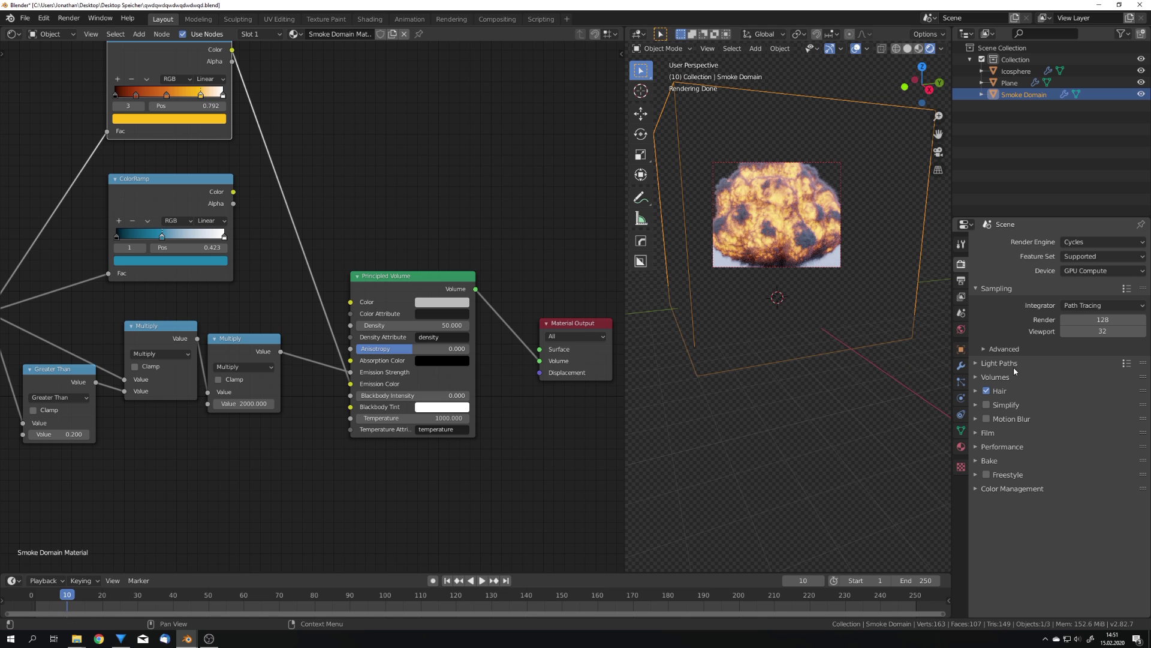
click(996, 377)
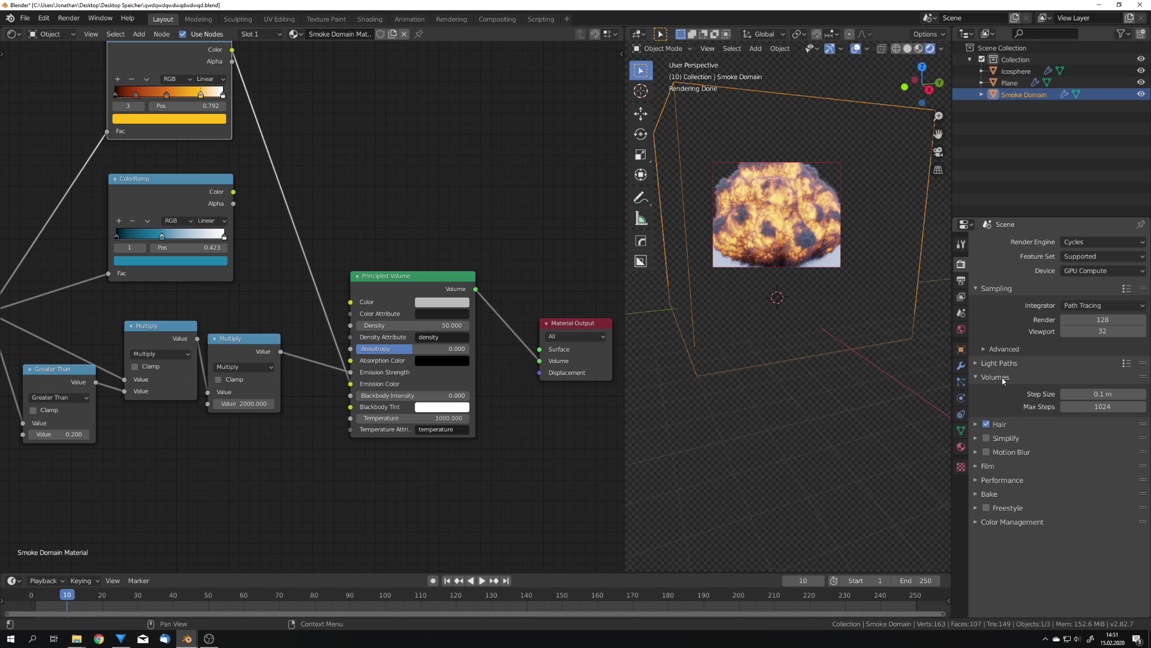
click(1090, 395)
text(0)
key(Return)
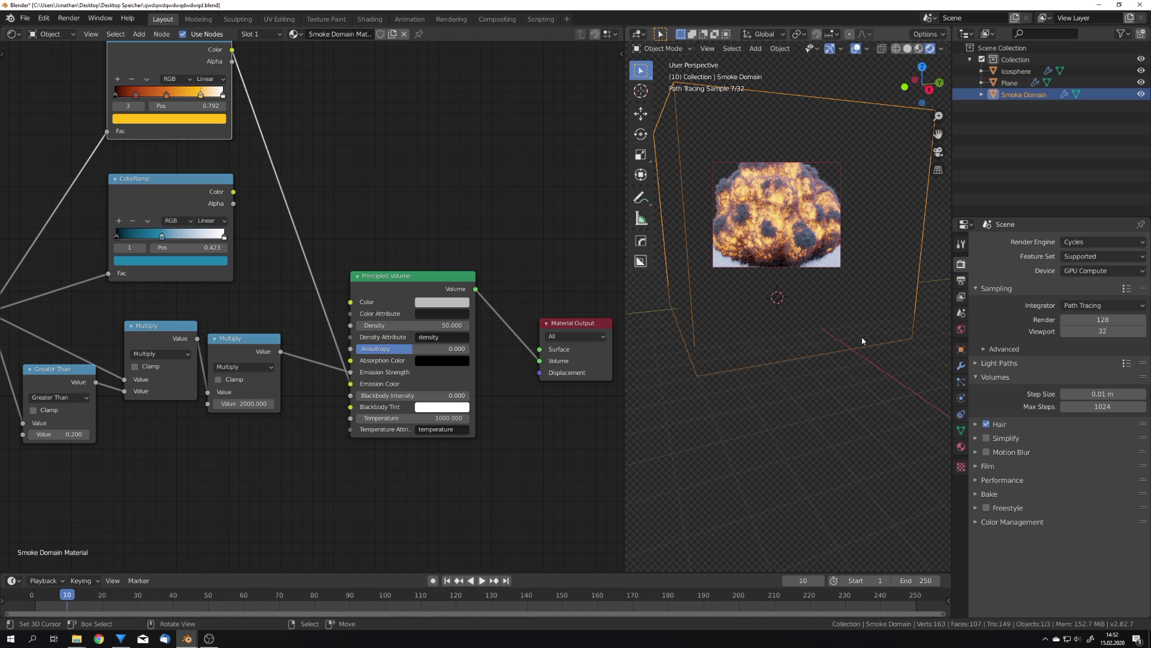
Set the volume interpolation of the Smoke Domain material to Cubic.
click(961, 447)
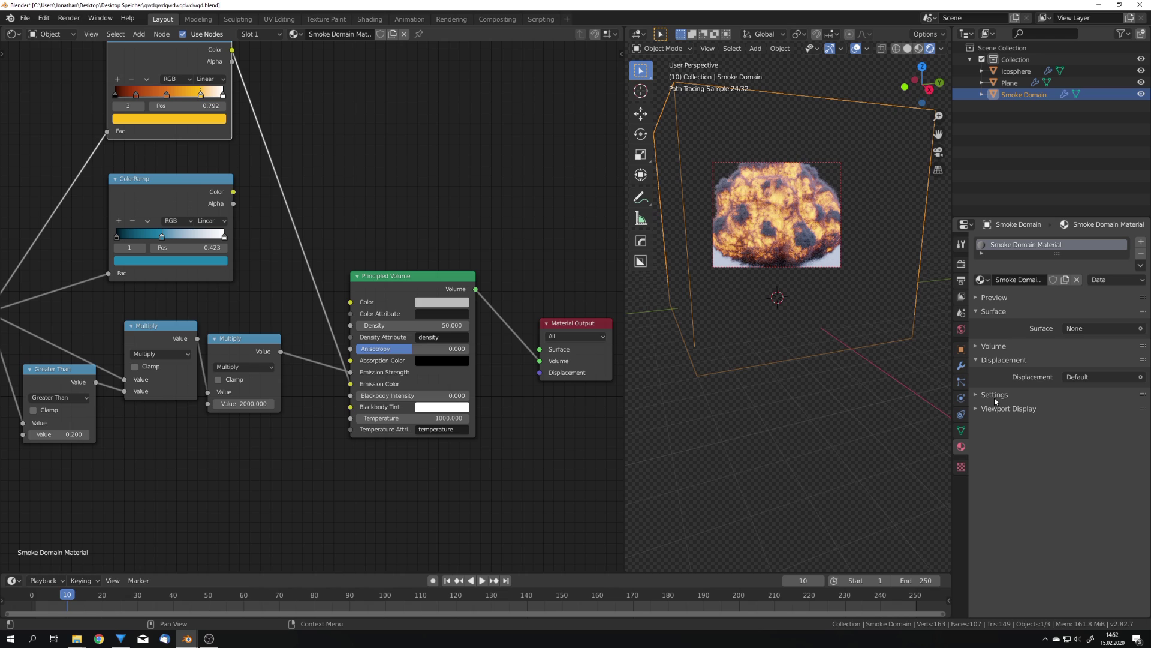
click(994, 394)
click(1079, 518)
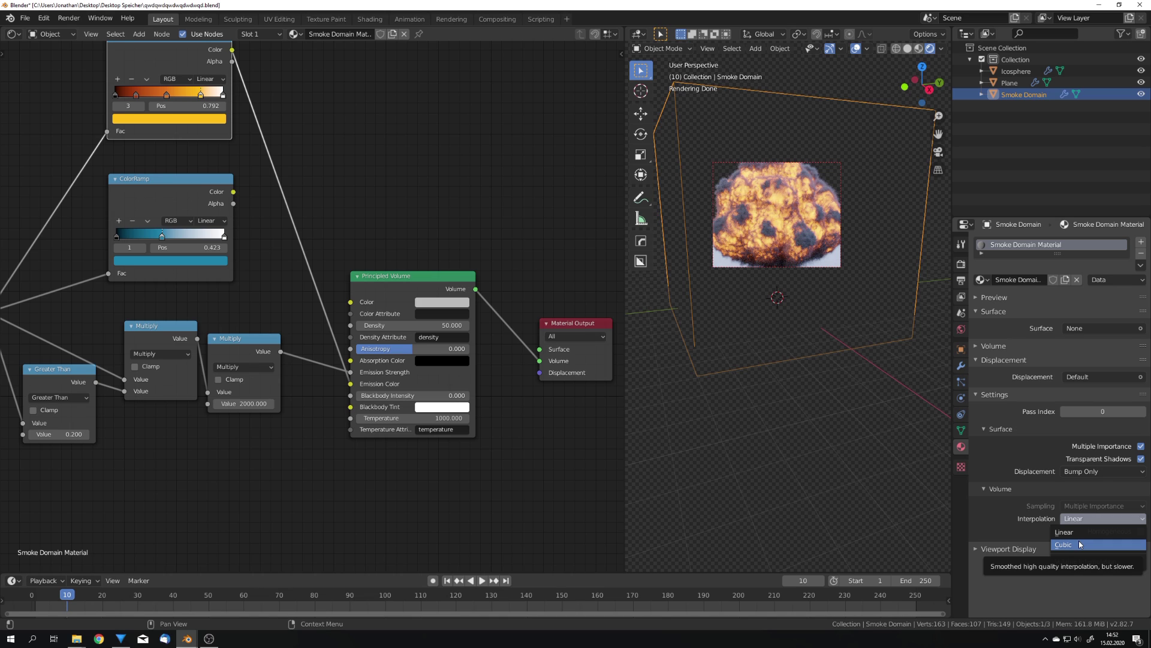
click(1079, 544)
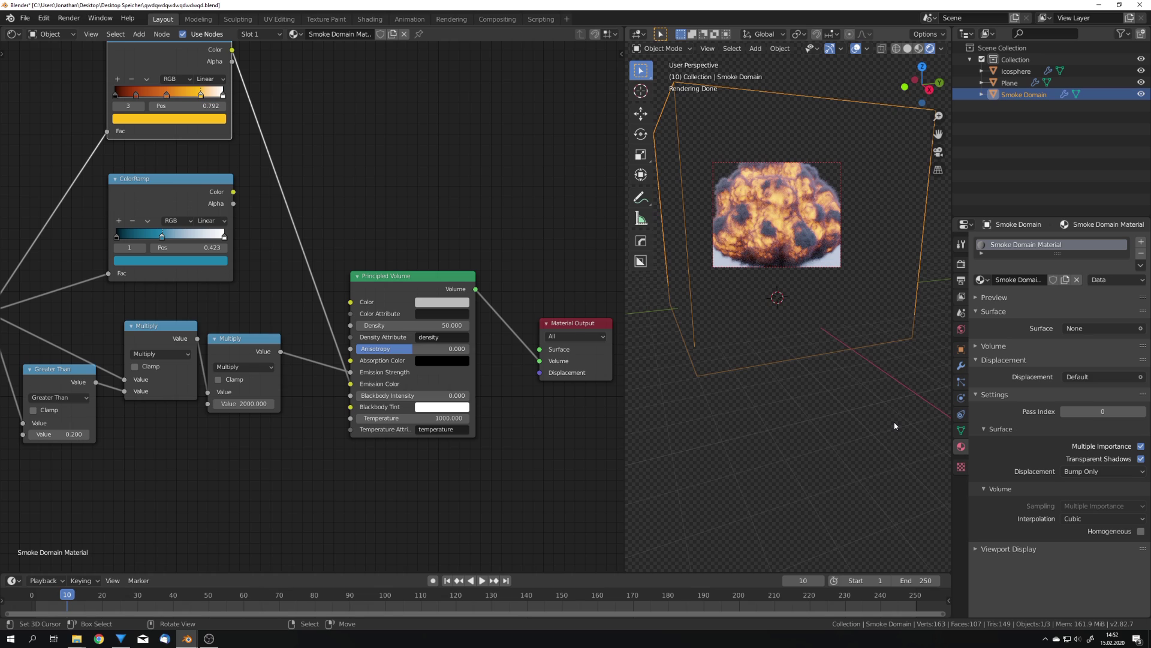